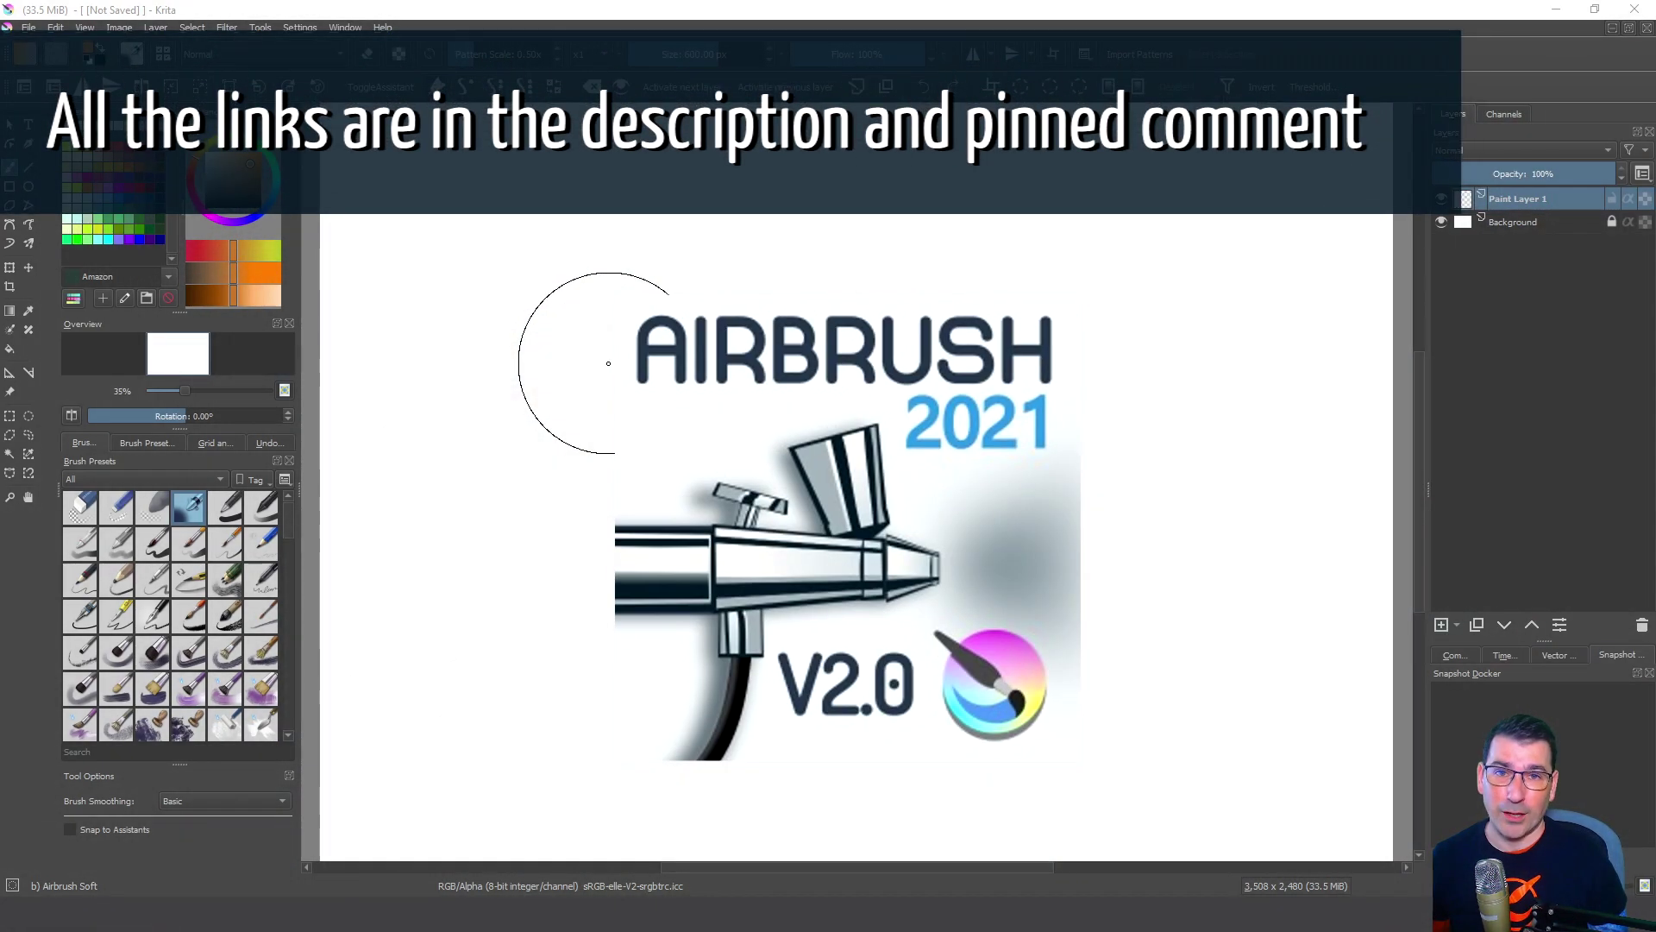
Import Airbrush2021.bundle from the Escritorio folder via Manage Resources and view its bundle details
{"action": "left_click", "coordinate": [302, 27]}
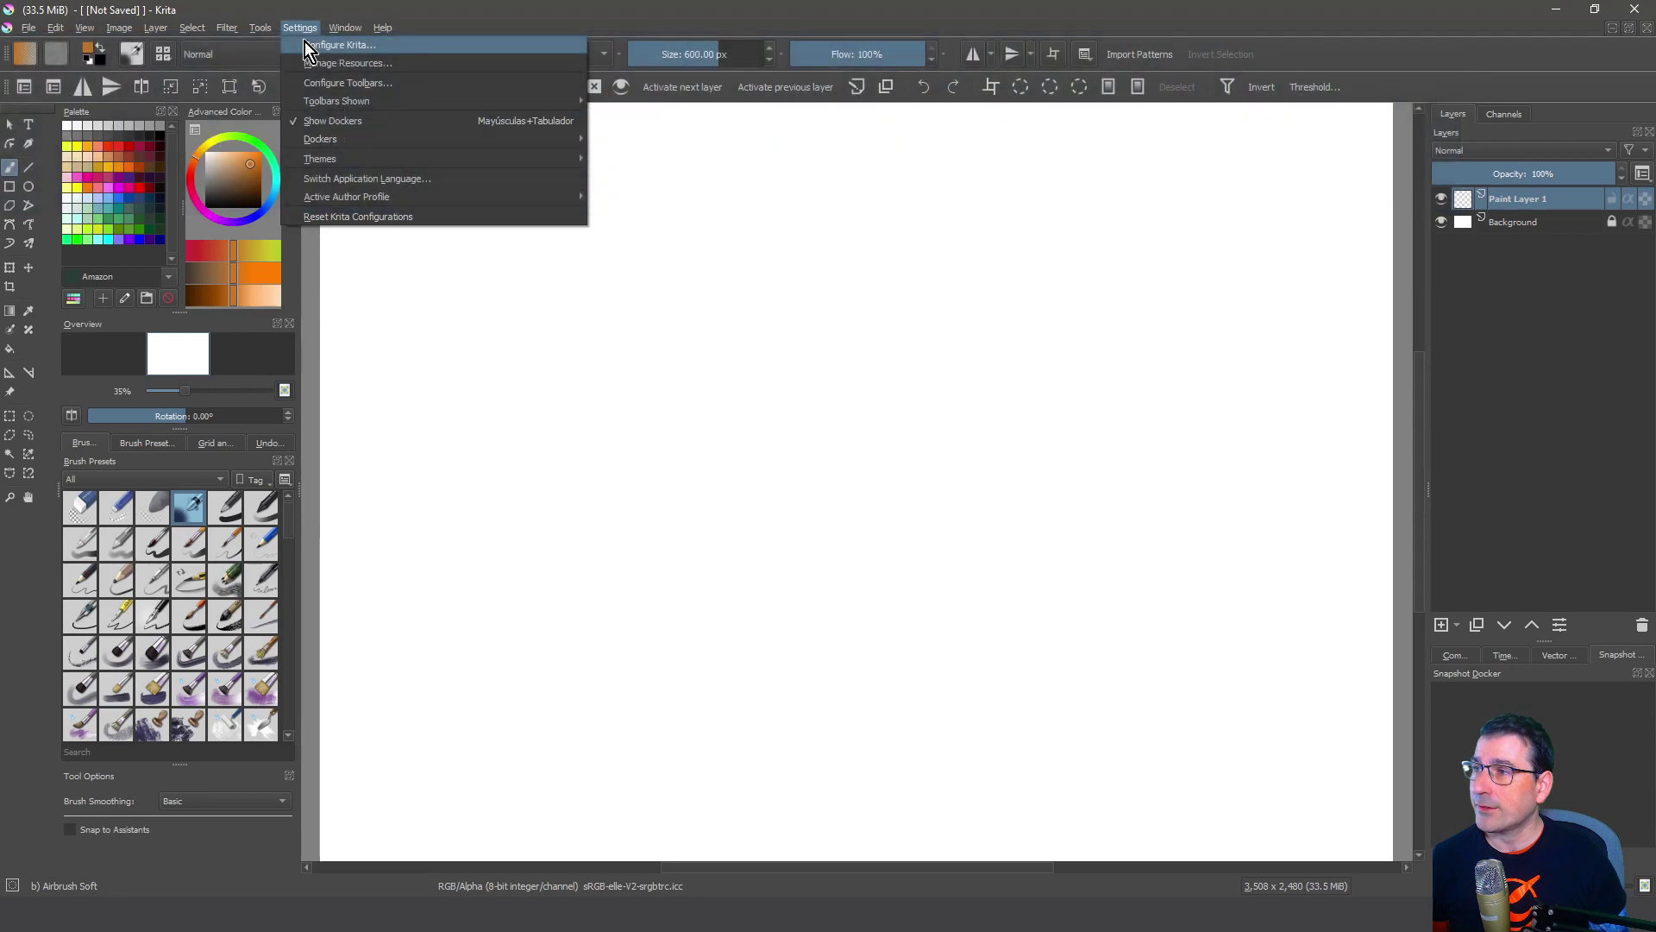
{"action": "left_click", "coordinate": [307, 64]}
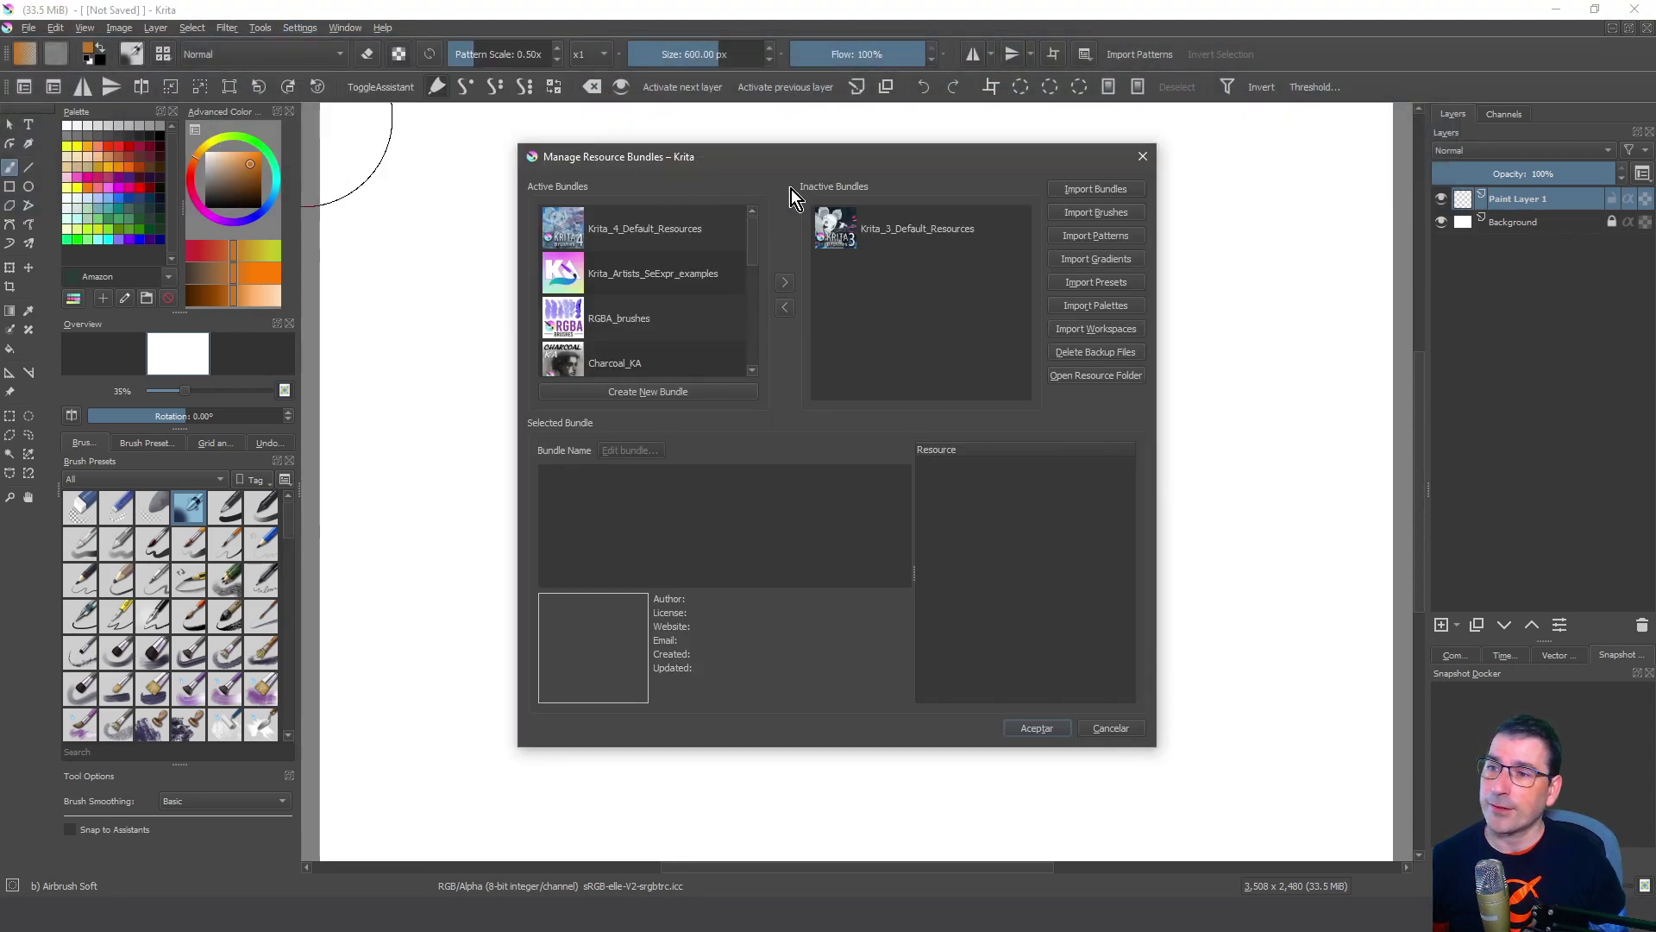
{"action": "left_click", "coordinate": [1078, 190]}
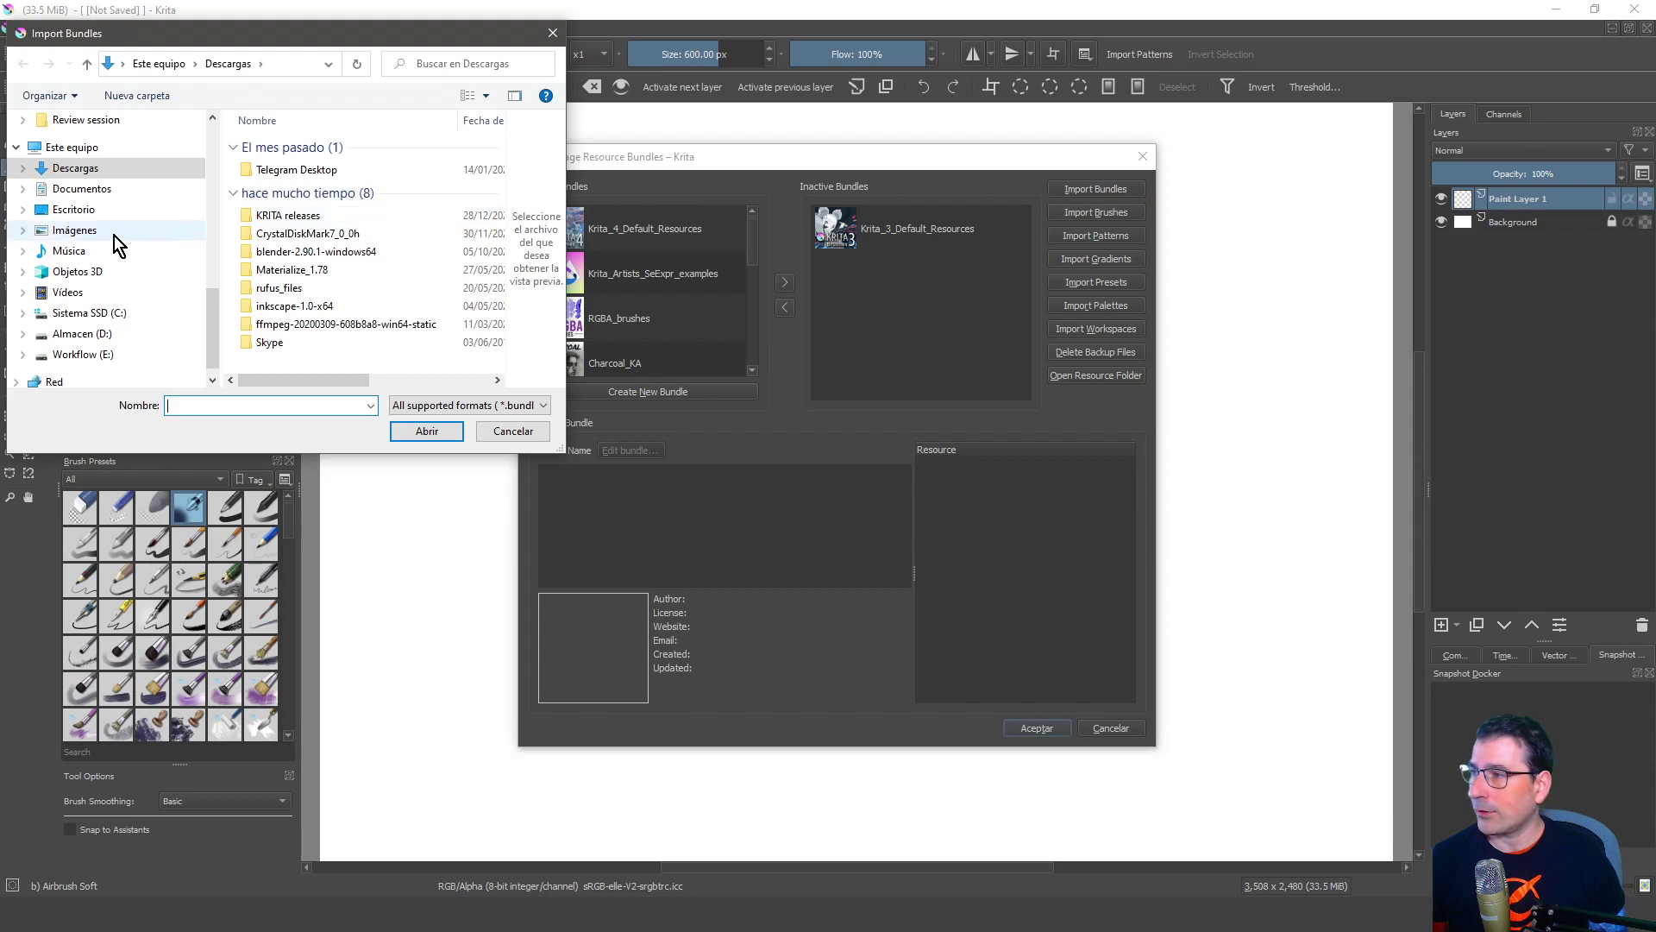
{"action": "left_click", "coordinate": [109, 211]}
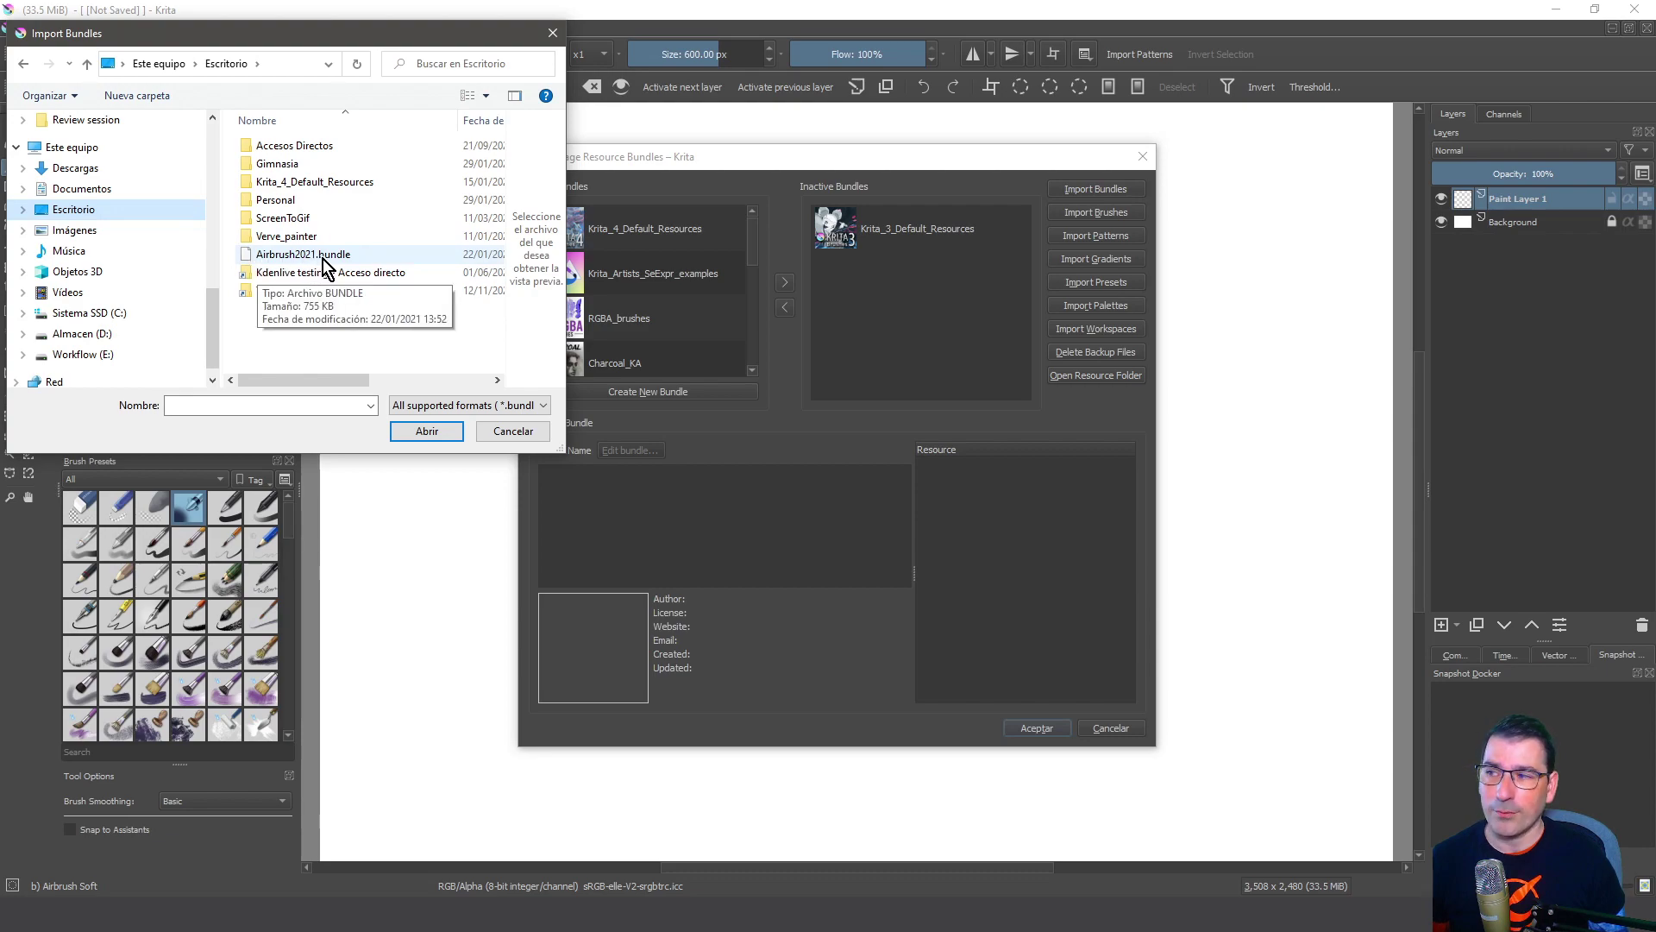
{"action": "left_click", "coordinate": [323, 259]}
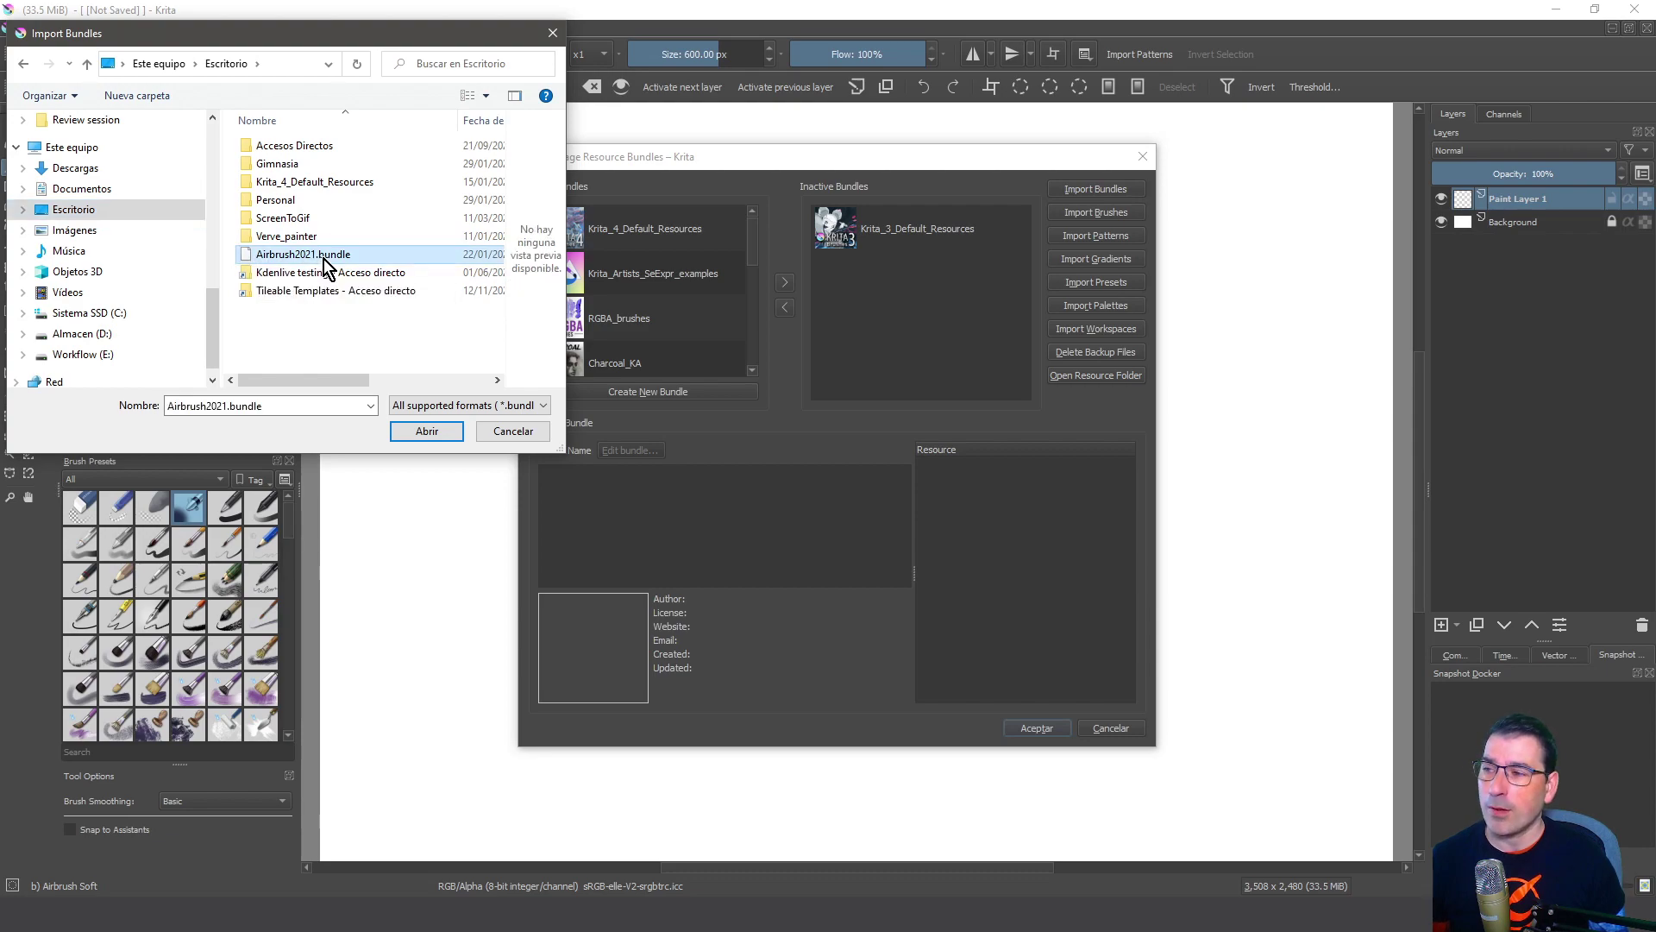
{"action": "left_click", "coordinate": [418, 432]}
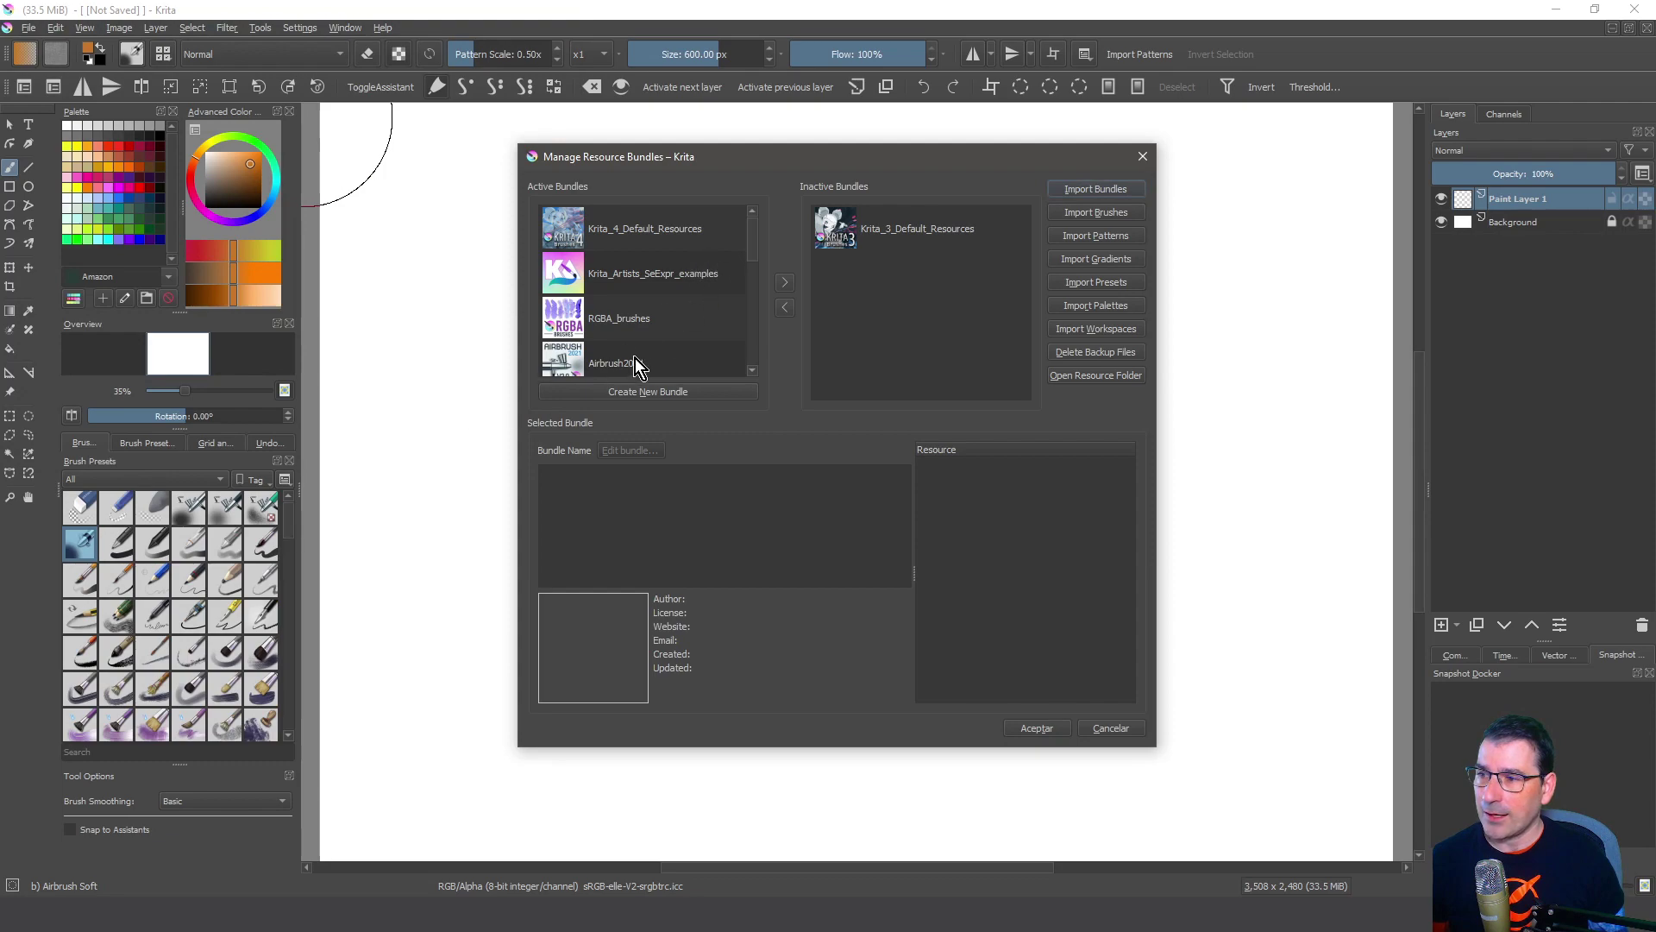
{"action": "left_click", "coordinate": [632, 364]}
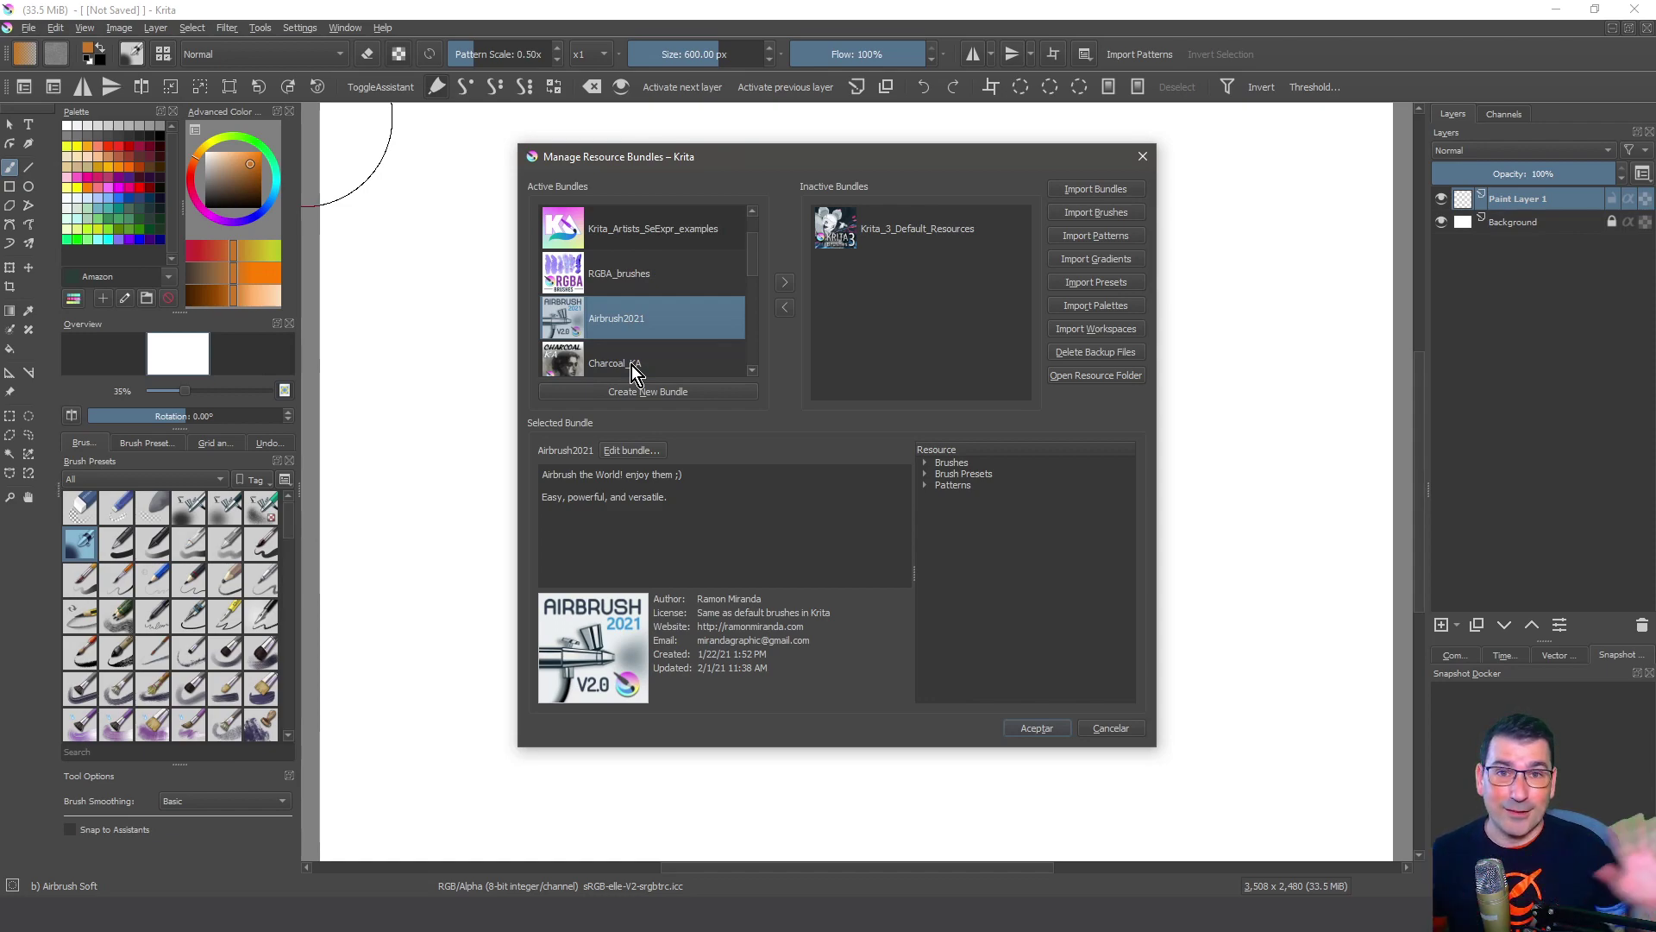
Close the resource manager and select the Airbrush-Real Grain Pattern brush preset
{"action": "left_click", "coordinate": [1054, 734]}
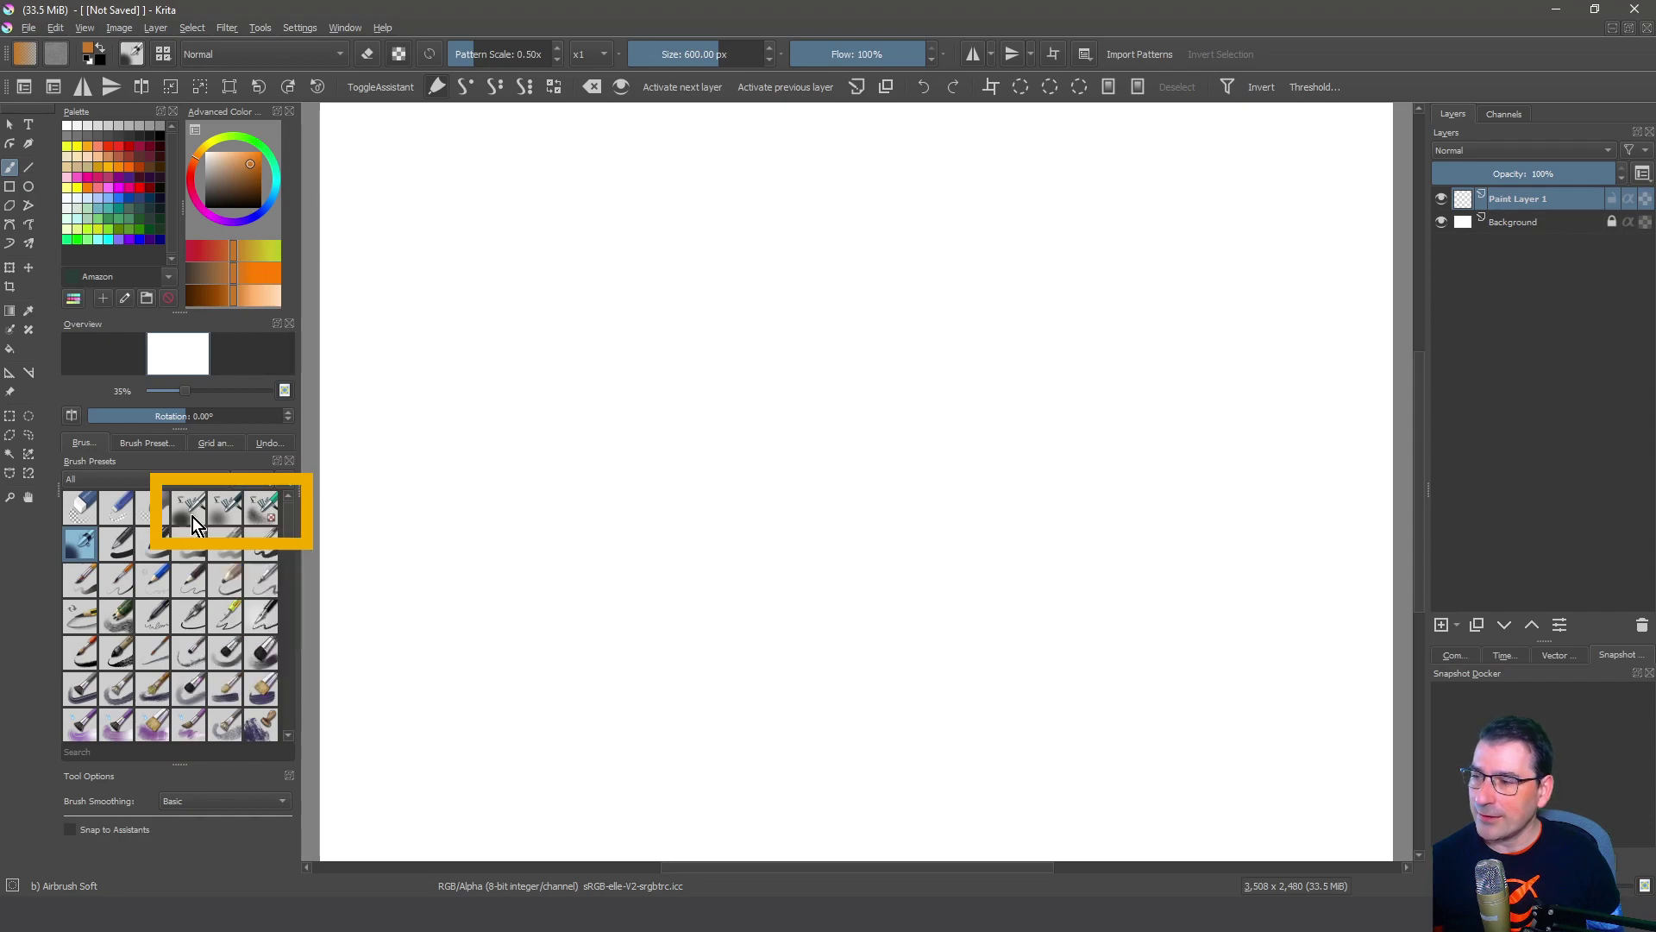
{"action": "left_click", "coordinate": [216, 516]}
{"action": "left_click", "coordinate": [254, 516]}
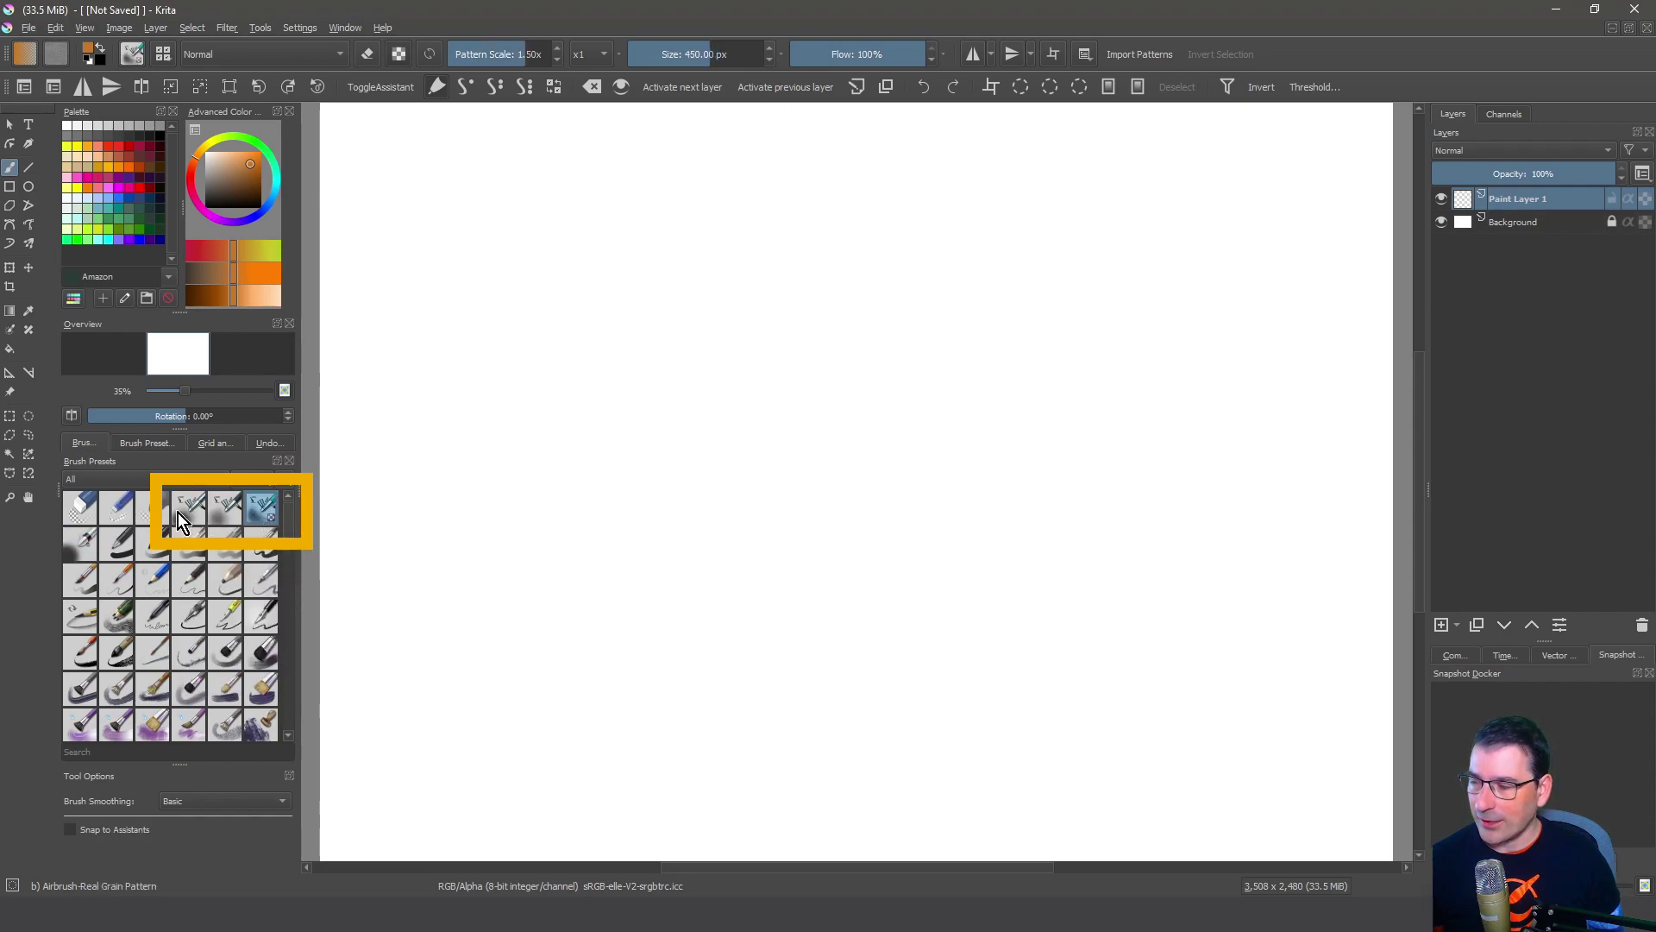
{"action": "mouse_move", "coordinate": [178, 512]}
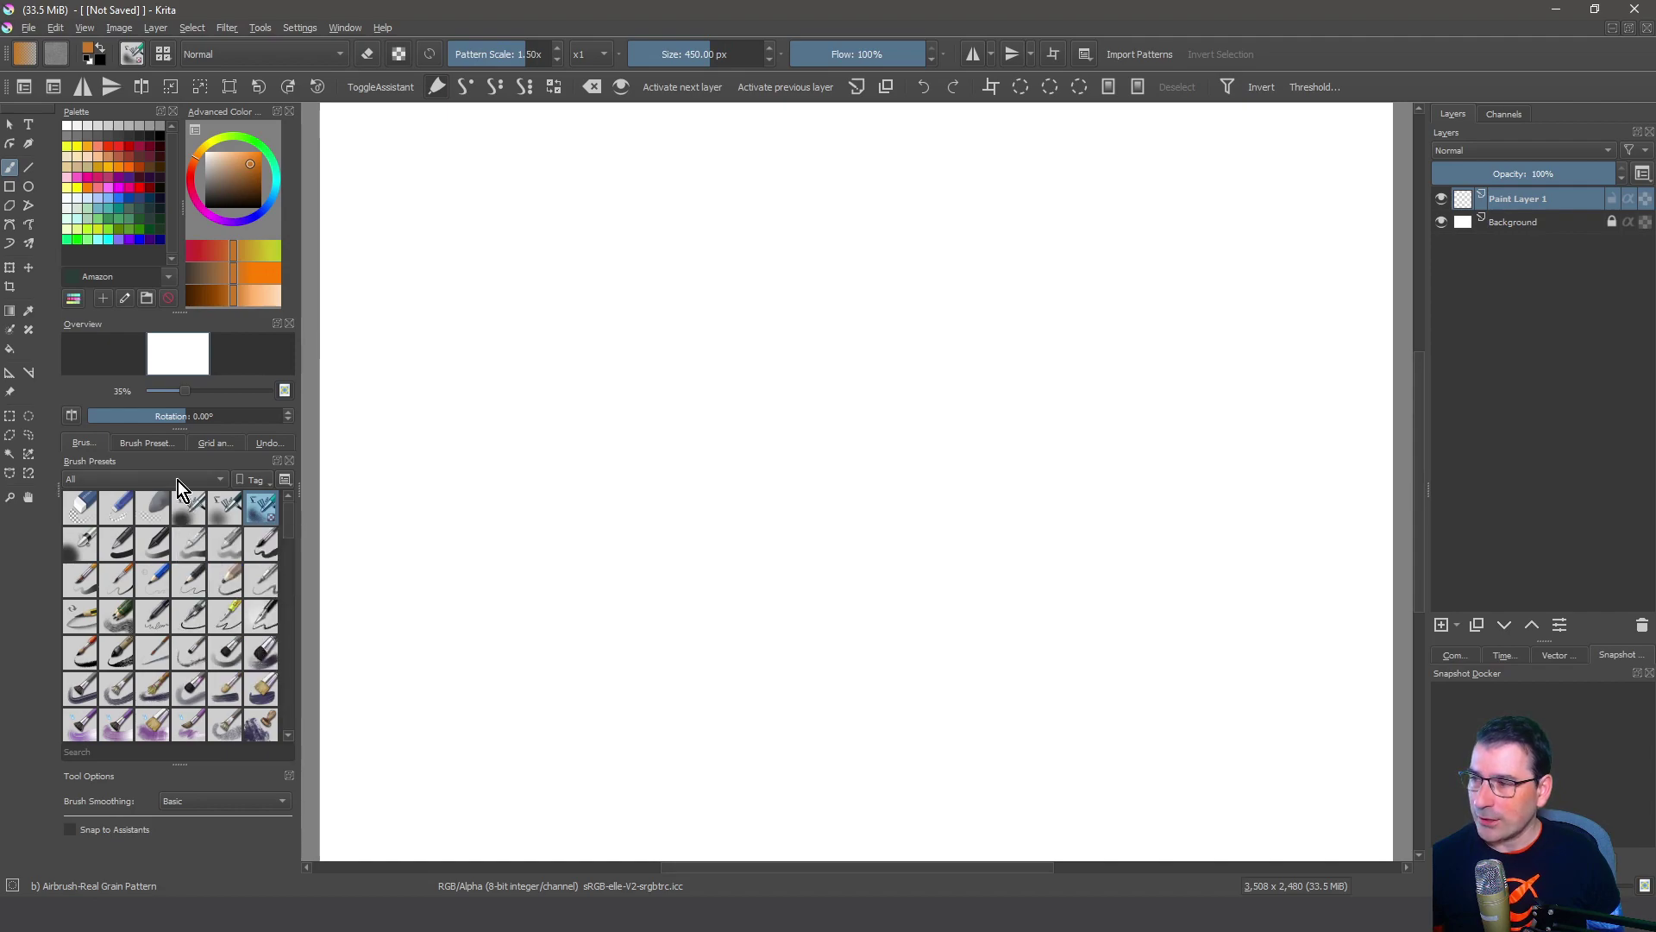
{"action": "left_click", "coordinate": [178, 479]}
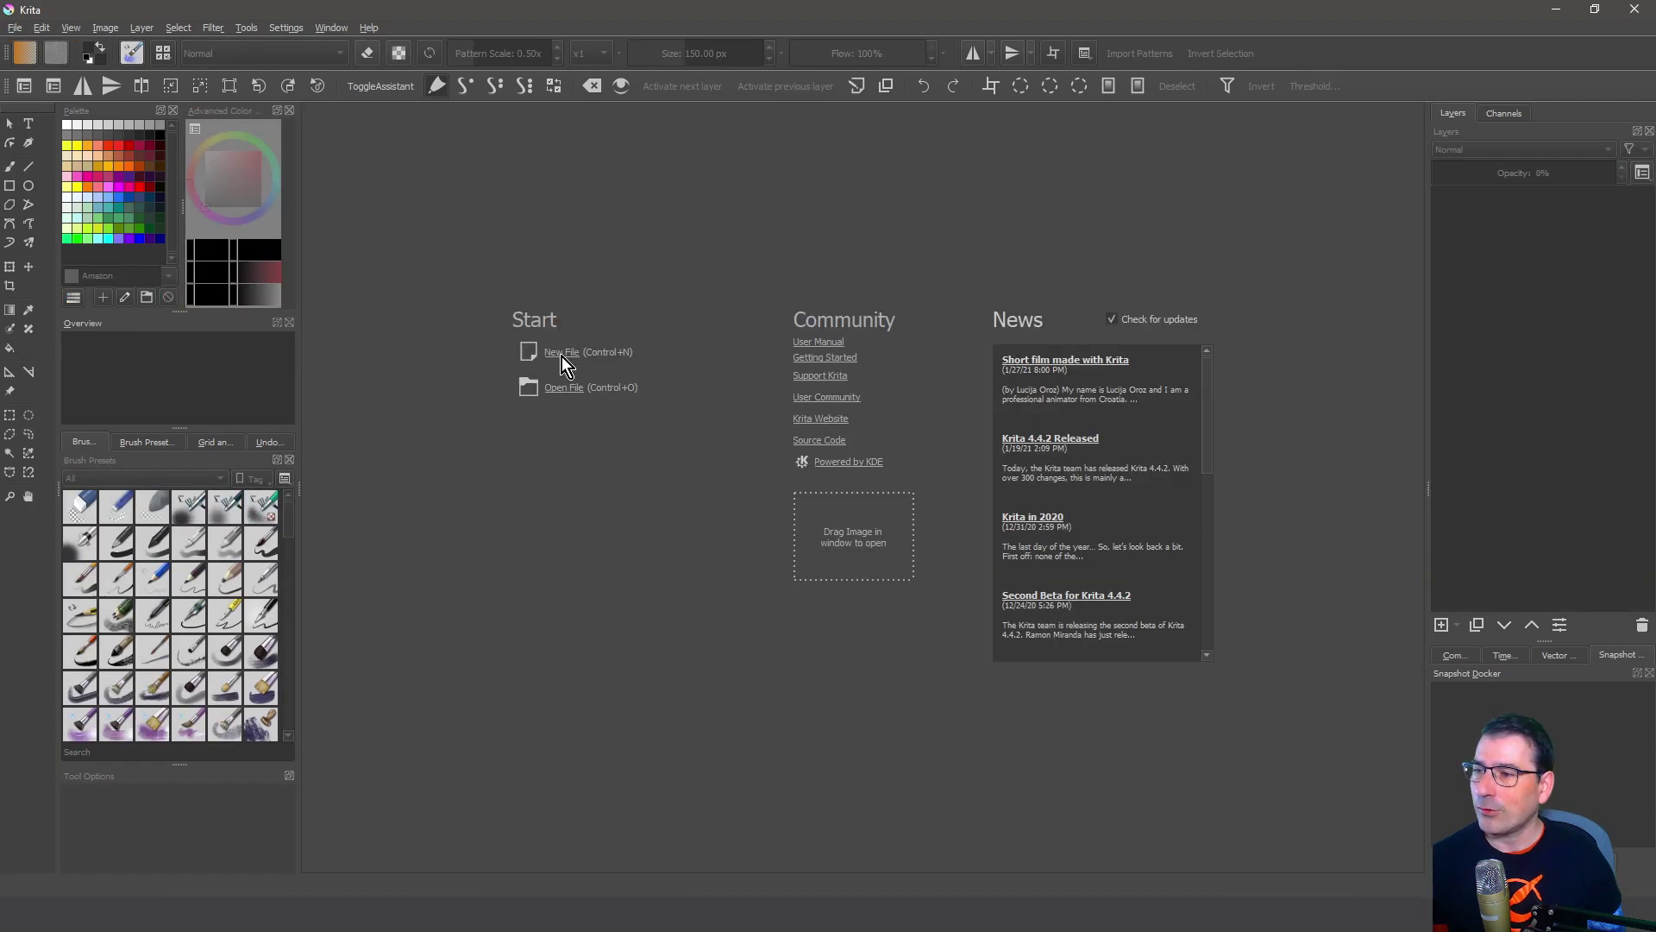
Create a new blank document and filter the brush presets to the Airbrush tag
{"action": "left_click", "coordinate": [562, 356]}
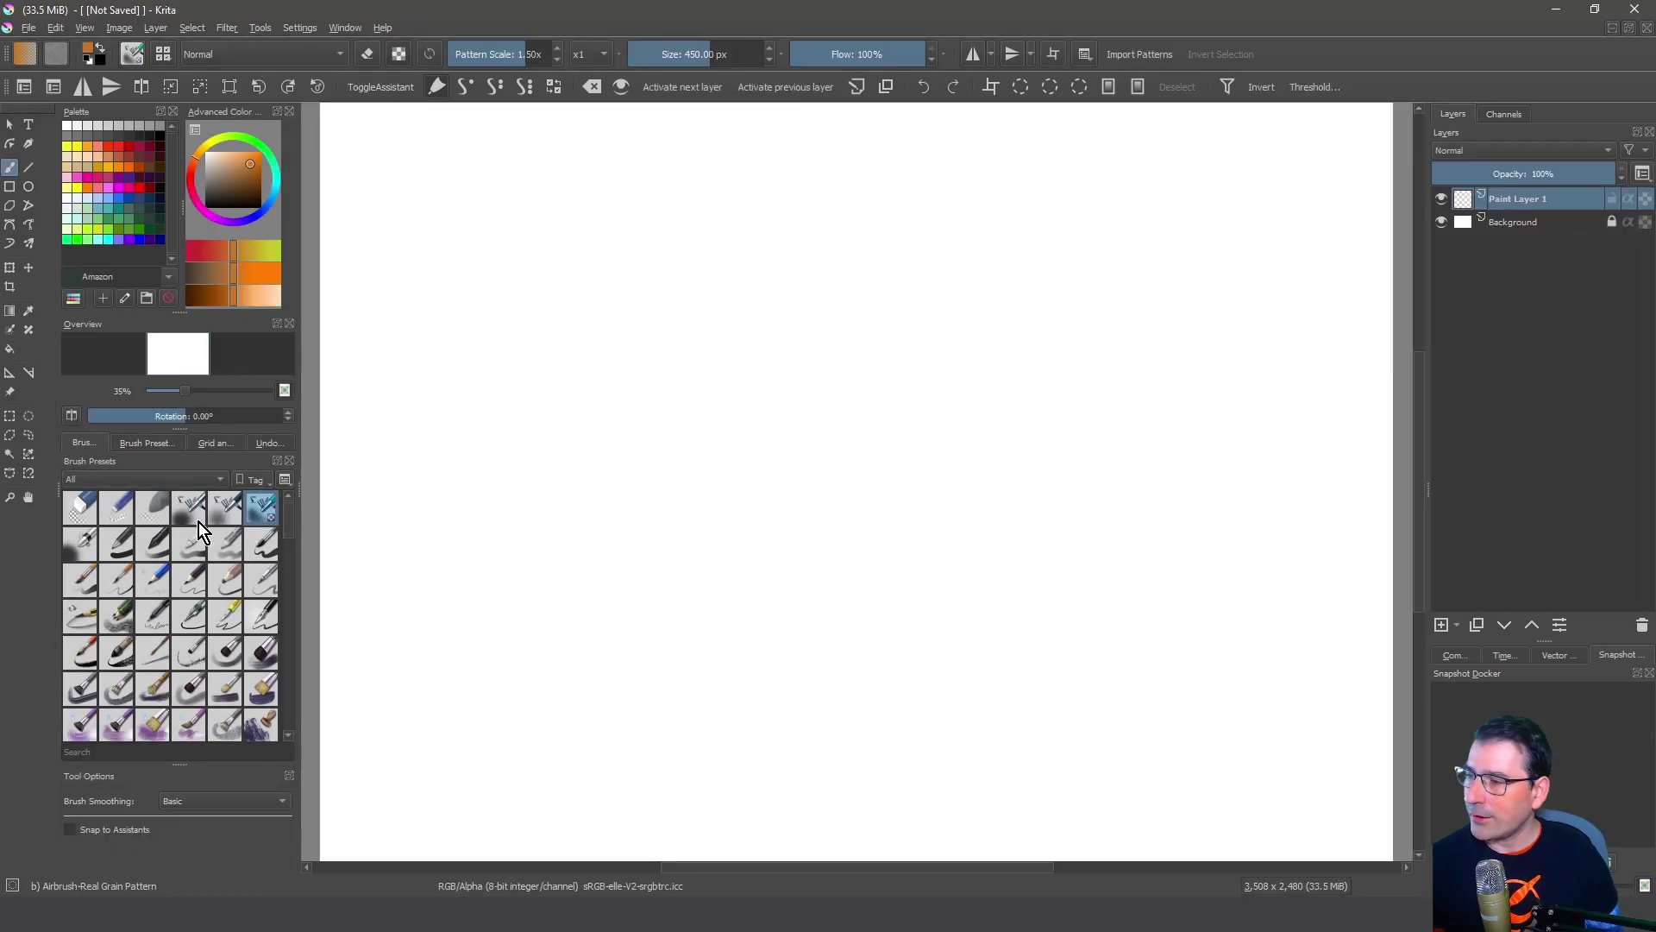
{"action": "left_click", "coordinate": [176, 480]}
{"action": "left_click", "coordinate": [173, 496]}
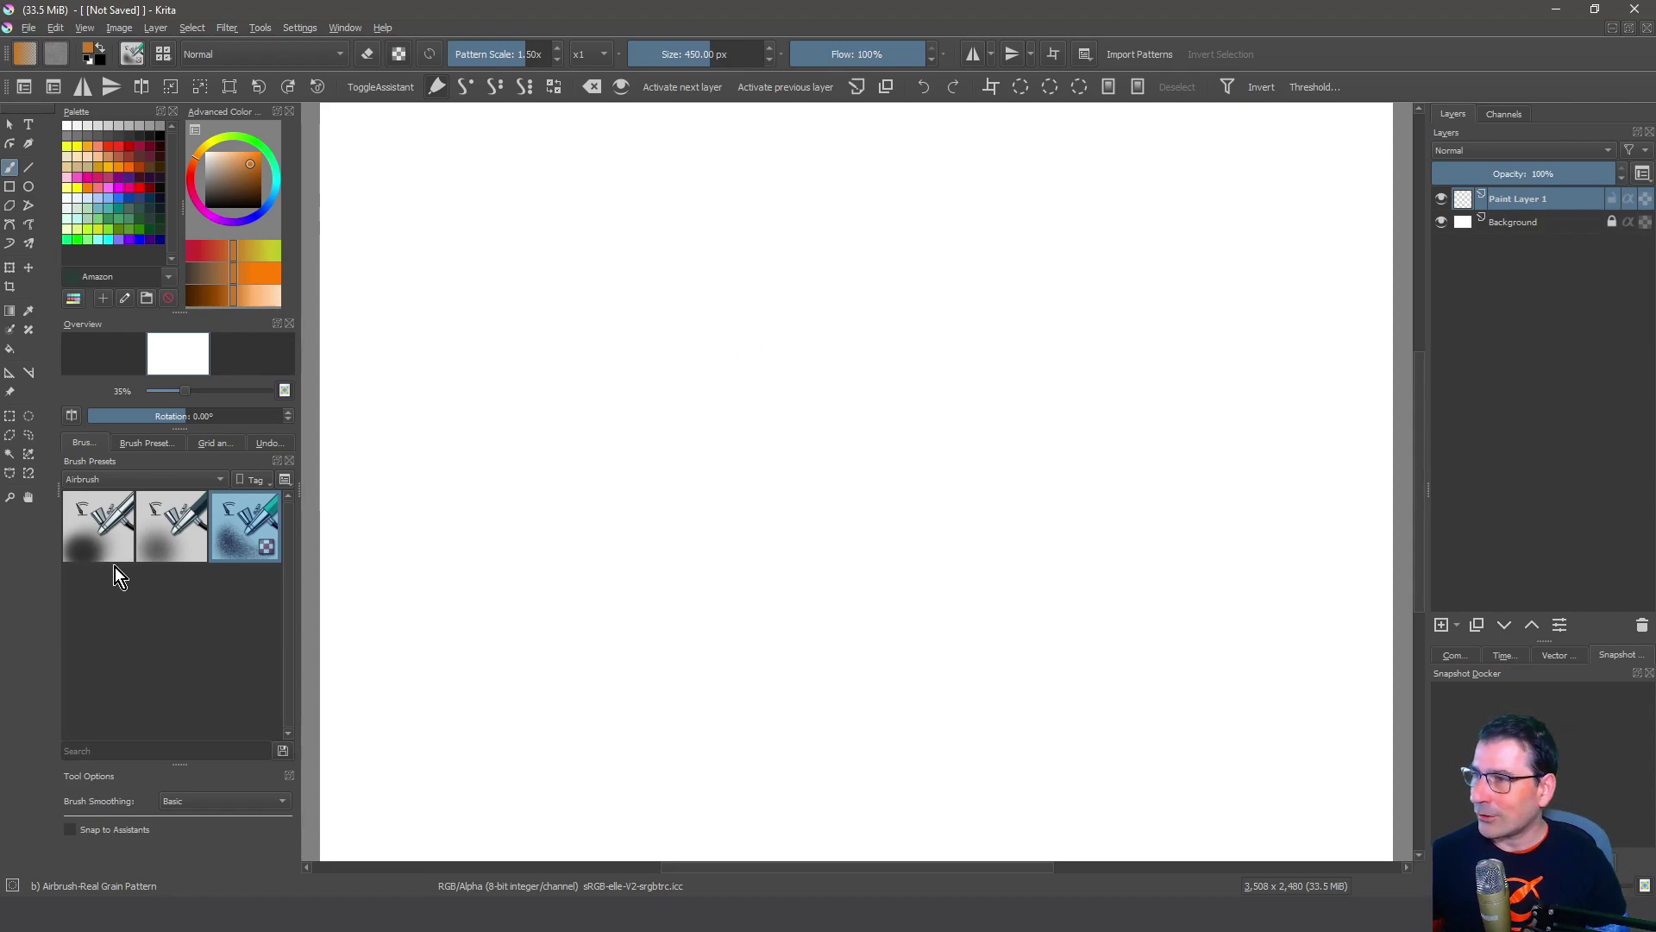
Select the Airbrush-Real preset, set black as the colour, and paint looping test strokes
{"action": "left_click", "coordinate": [113, 545]}
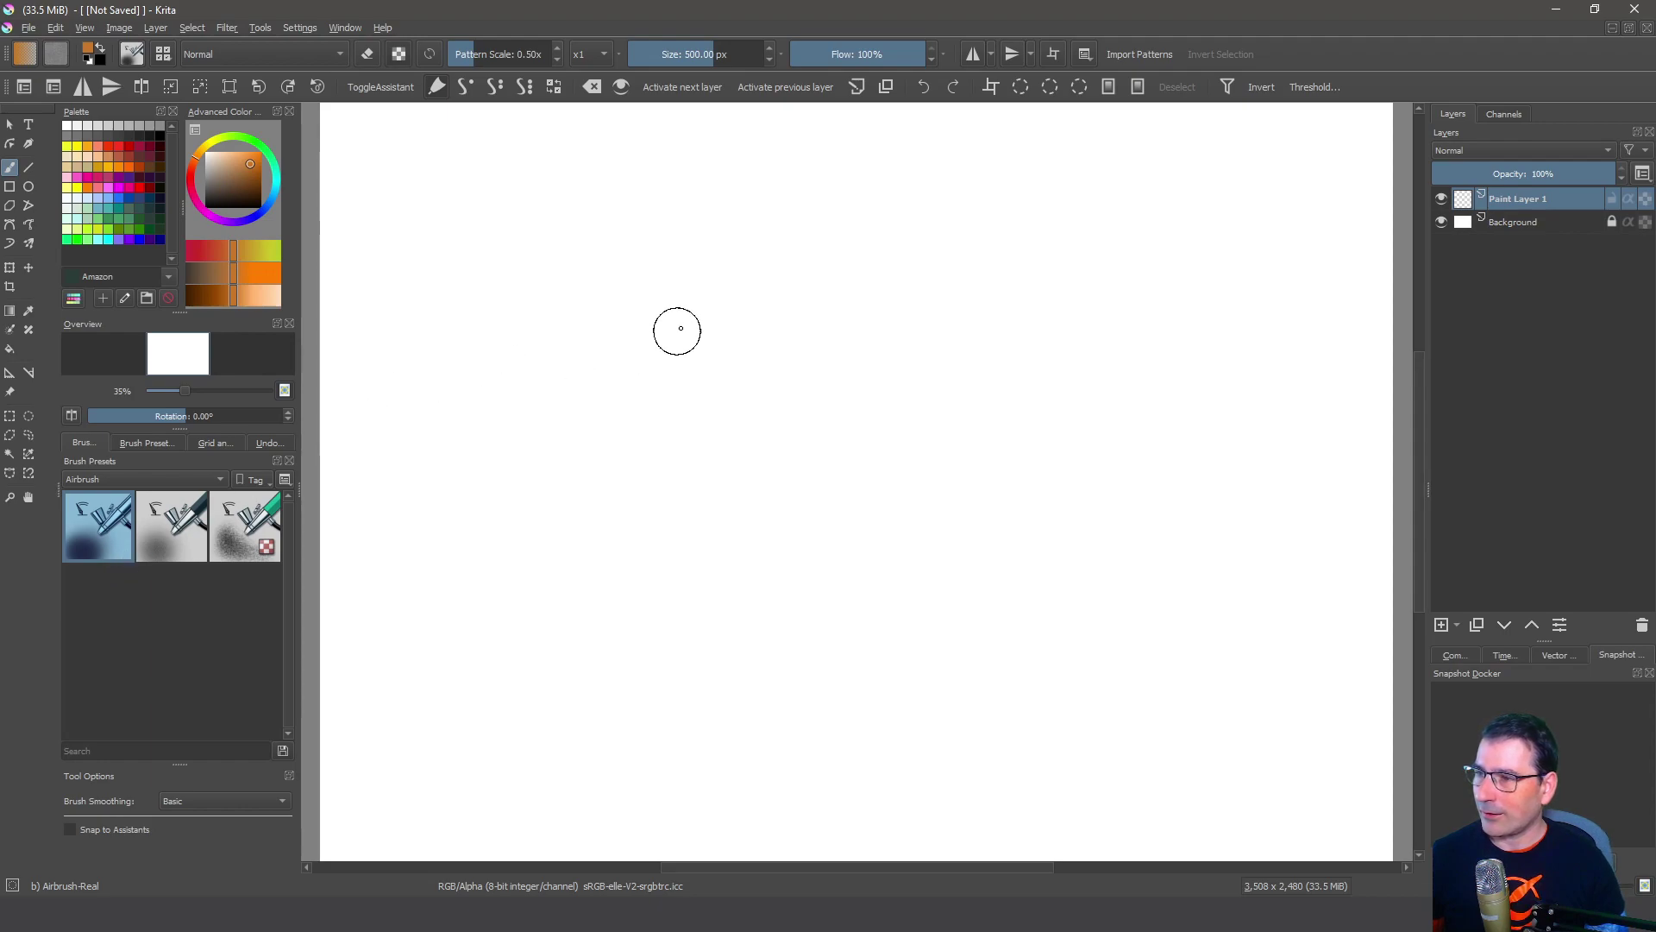
{"action": "mouse_move", "coordinate": [595, 197]}
{"action": "left_mouse_down"}
{"action": "mouse_move", "coordinate": [737, 339]}
{"action": "mouse_move", "coordinate": [610, 293]}
{"action": "mouse_move", "coordinate": [604, 332]}
{"action": "left_mouse_up"}
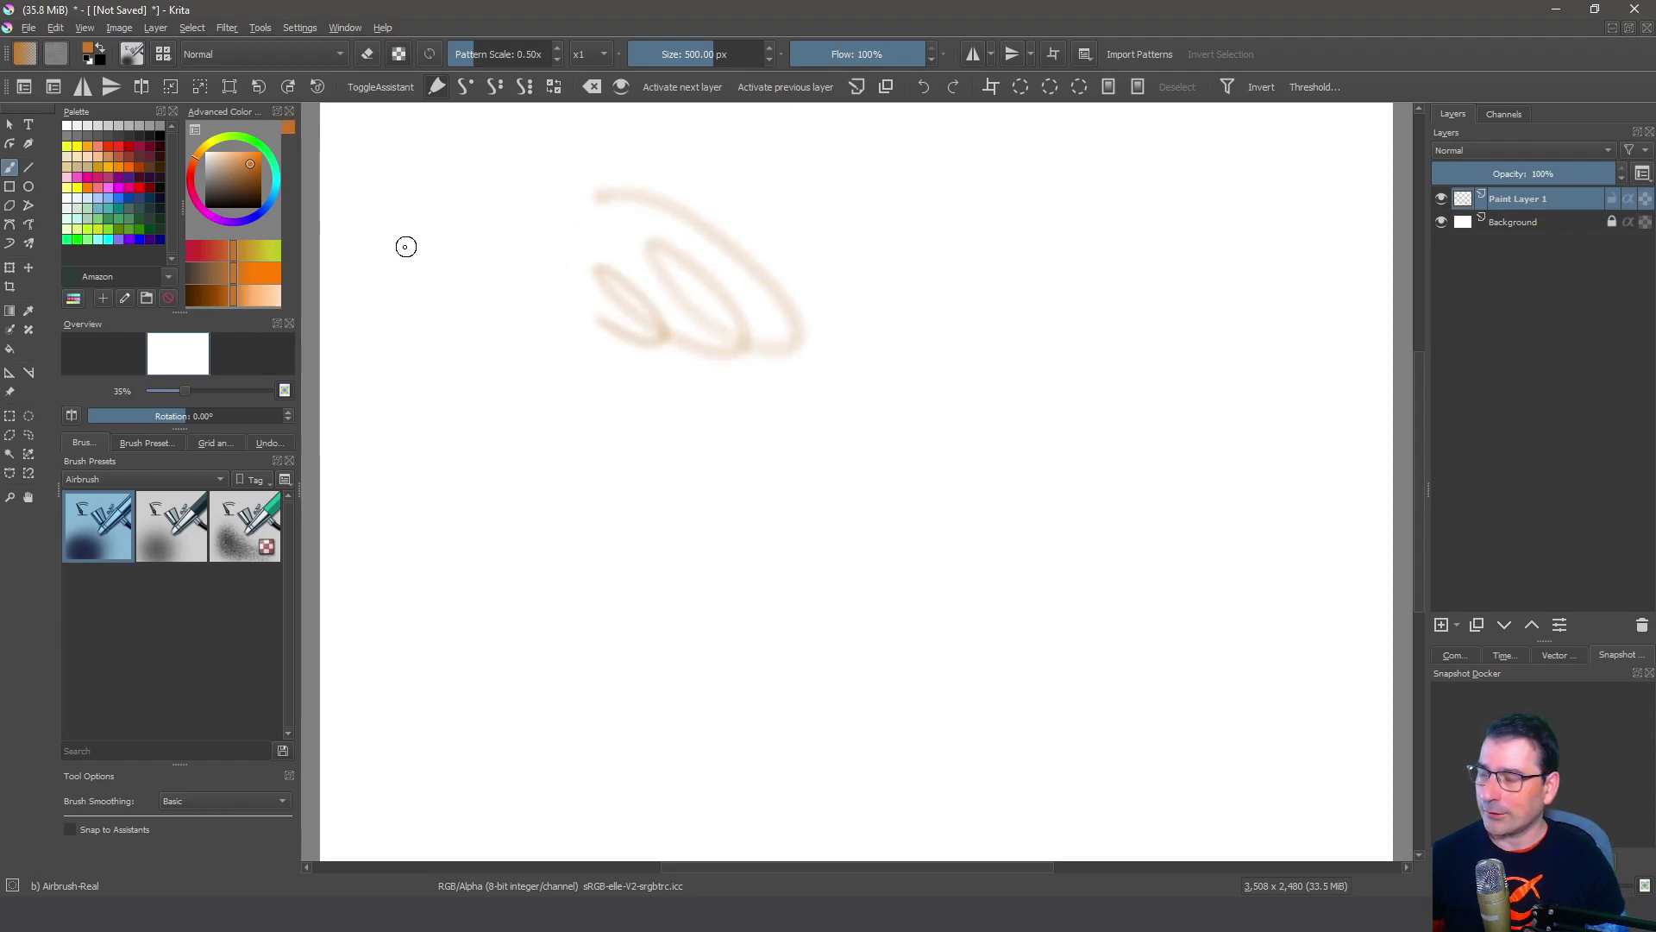
{"action": "key", "text": "ctrl+z"}
{"action": "left_click", "coordinate": [220, 195]}
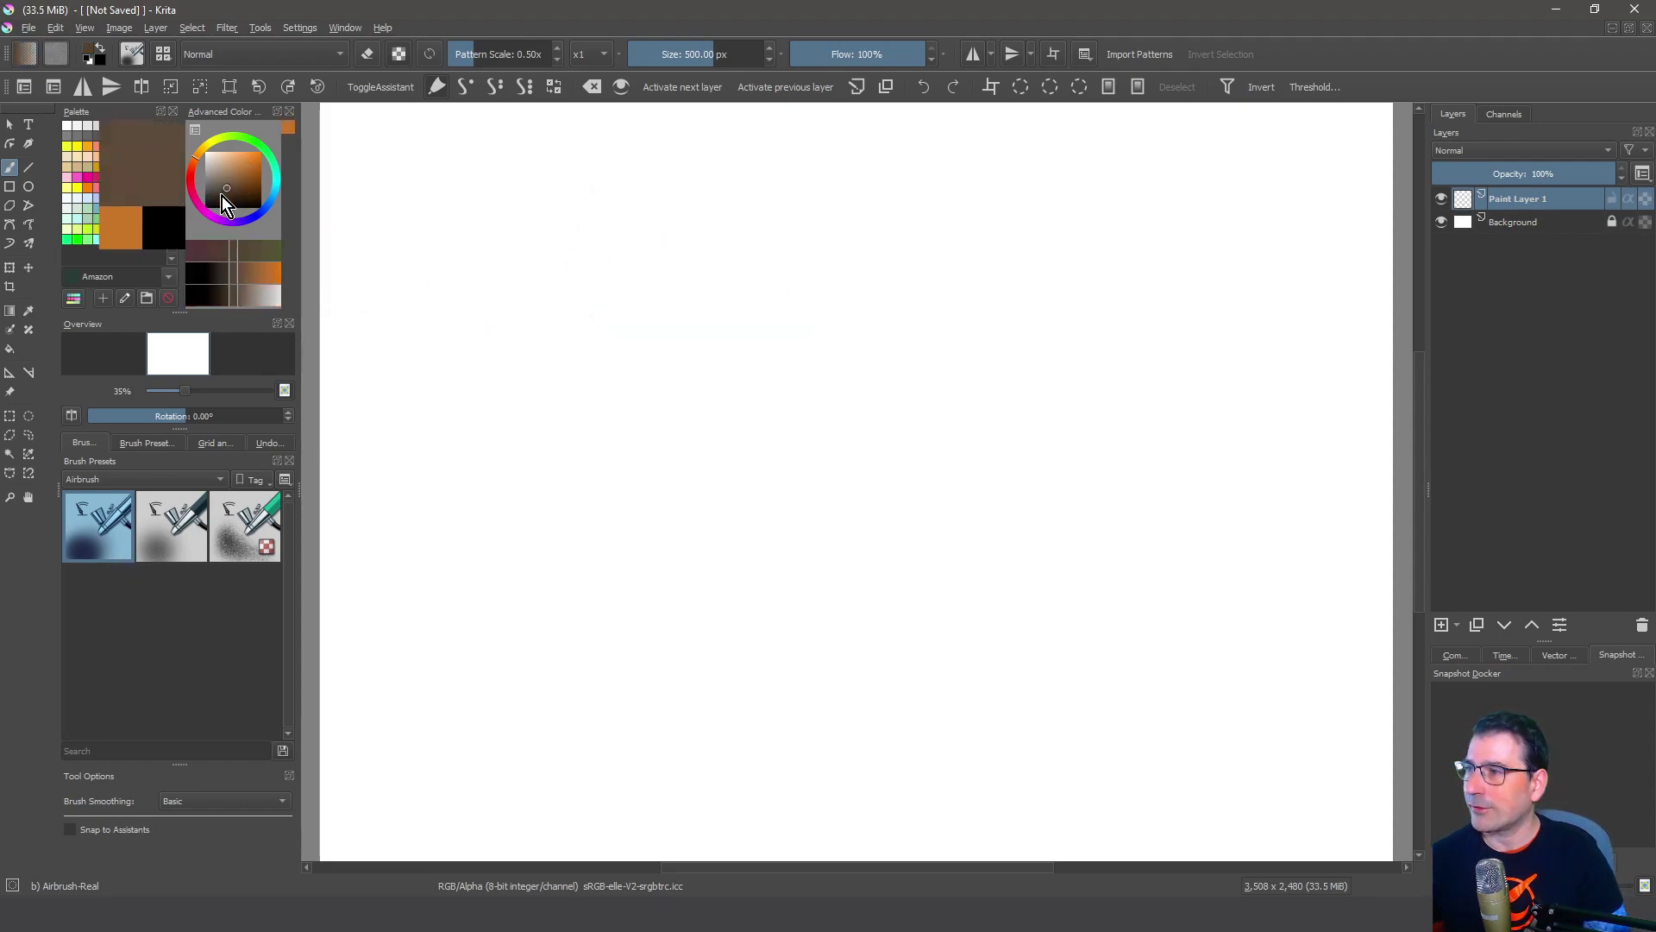
{"action": "mouse_move", "coordinate": [690, 162]}
{"action": "left_mouse_down"}
{"action": "mouse_move", "coordinate": [924, 311]}
{"action": "mouse_move", "coordinate": [643, 289]}
{"action": "mouse_move", "coordinate": [647, 259]}
{"action": "mouse_move", "coordinate": [457, 367]}
{"action": "mouse_move", "coordinate": [676, 414]}
{"action": "mouse_move", "coordinate": [924, 229]}
{"action": "mouse_move", "coordinate": [1064, 318]}
{"action": "mouse_move", "coordinate": [1131, 389]}
{"action": "mouse_move", "coordinate": [1199, 414]}
{"action": "mouse_move", "coordinate": [926, 389]}
{"action": "mouse_move", "coordinate": [802, 436]}
{"action": "mouse_move", "coordinate": [876, 489]}
{"action": "mouse_move", "coordinate": [1047, 543]}
{"action": "mouse_move", "coordinate": [1136, 507]}
{"action": "mouse_move", "coordinate": [862, 639]}
{"action": "mouse_move", "coordinate": [573, 573]}
{"action": "mouse_move", "coordinate": [526, 517]}
{"action": "mouse_move", "coordinate": [474, 566]}
{"action": "mouse_move", "coordinate": [719, 715]}
{"action": "mouse_move", "coordinate": [957, 750]}
{"action": "mouse_move", "coordinate": [1095, 677]}
{"action": "mouse_move", "coordinate": [1242, 663]}
{"action": "mouse_move", "coordinate": [1288, 556]}
{"action": "mouse_move", "coordinate": [1291, 452]}
{"action": "mouse_move", "coordinate": [1257, 406]}
{"action": "mouse_move", "coordinate": [1231, 463]}
{"action": "mouse_move", "coordinate": [1208, 337]}
{"action": "left_mouse_up"}
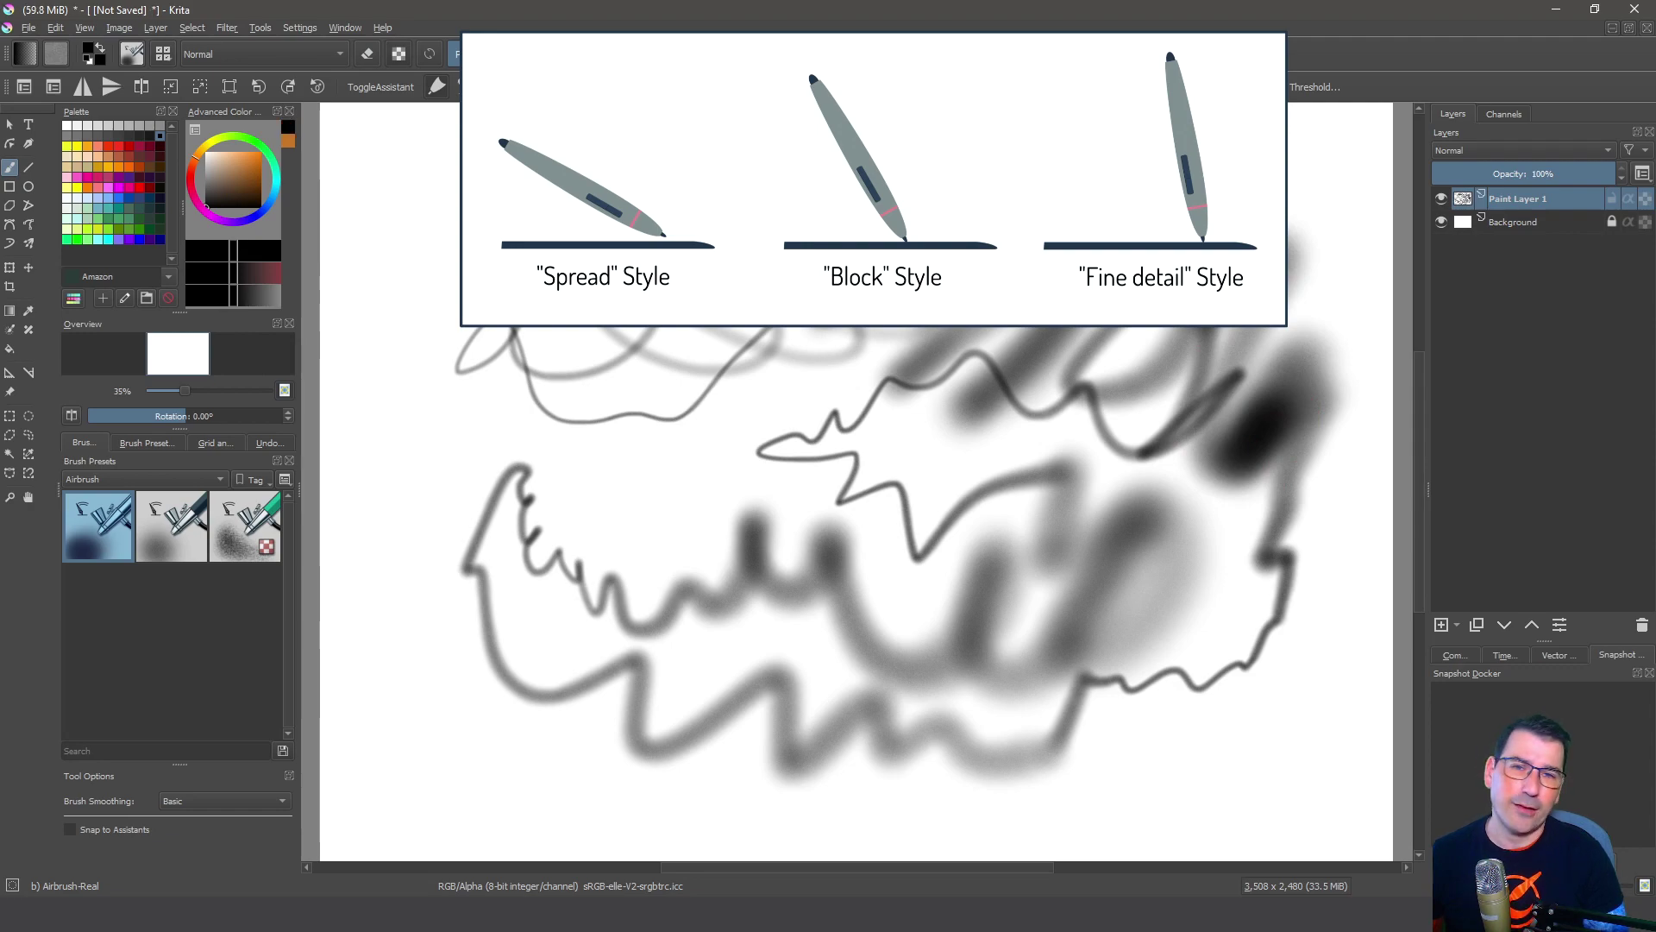
{"action": "mouse_move", "coordinate": [601, 200]}
{"action": "left_mouse_down"}
{"action": "mouse_move", "coordinate": [535, 207]}
{"action": "mouse_move", "coordinate": [507, 187]}
{"action": "mouse_move", "coordinate": [493, 259]}
{"action": "mouse_move", "coordinate": [437, 272]}
{"action": "mouse_move", "coordinate": [458, 259]}
{"action": "mouse_move", "coordinate": [474, 167]}
{"action": "mouse_move", "coordinate": [495, 229]}
{"action": "mouse_move", "coordinate": [471, 263]}
{"action": "left_mouse_up"}
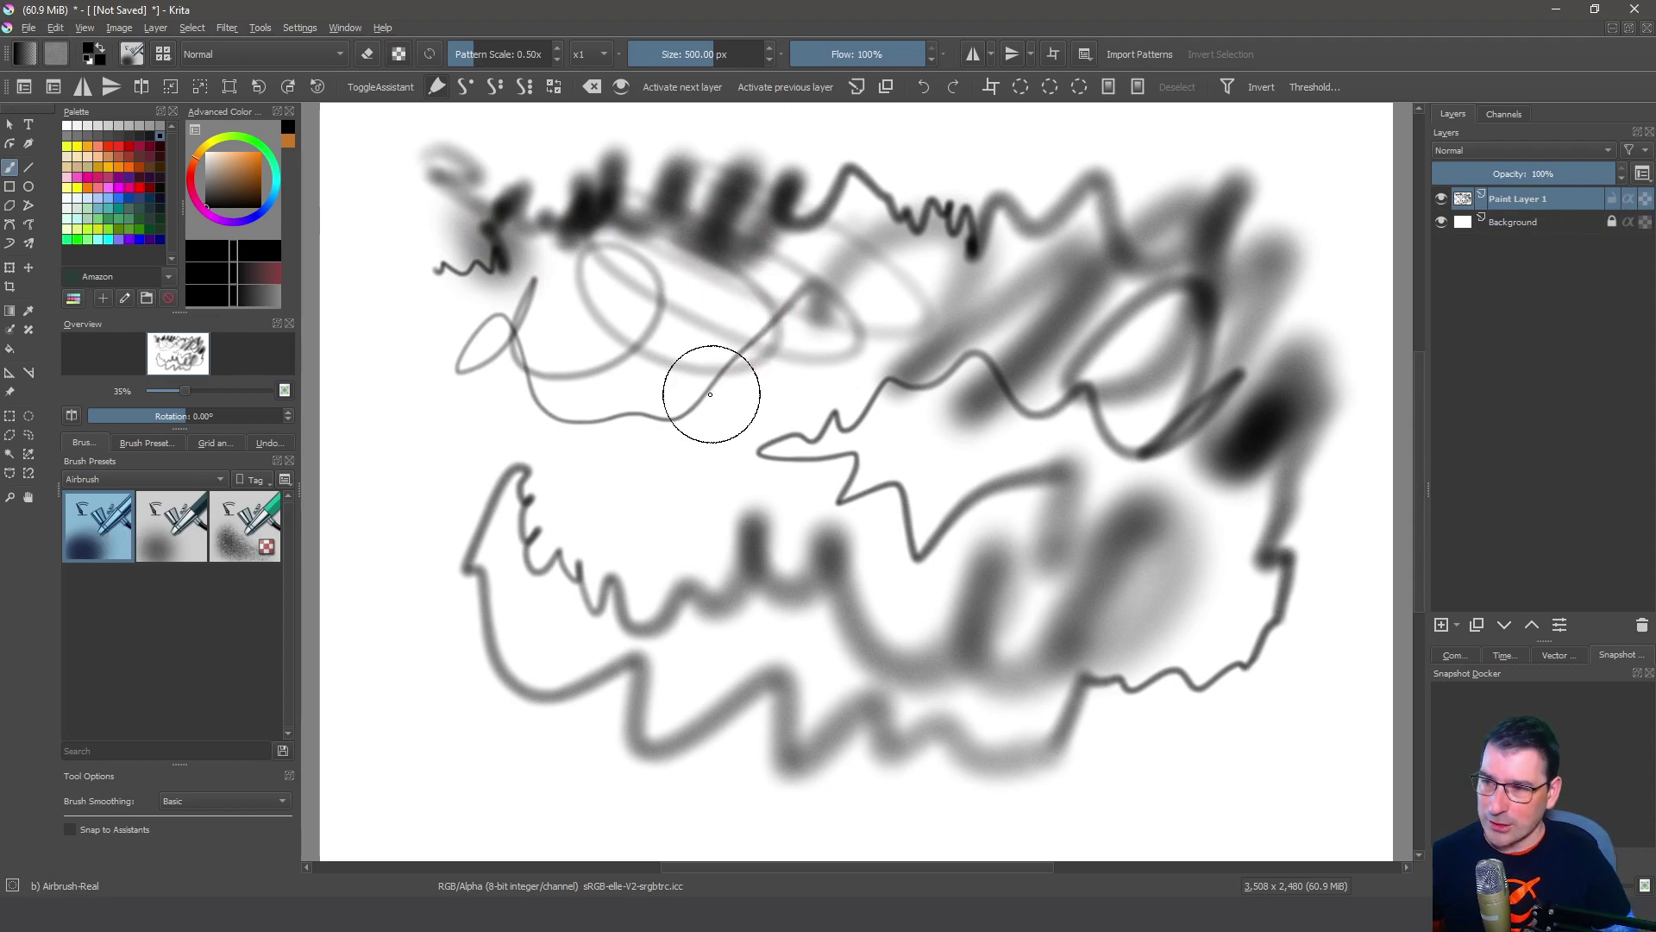
Clear the layer, inspect the brush size pen response, and paint wide airbrush test strokes
{"action": "key", "text": "Delete"}
{"action": "left_click", "coordinate": [142, 57]}
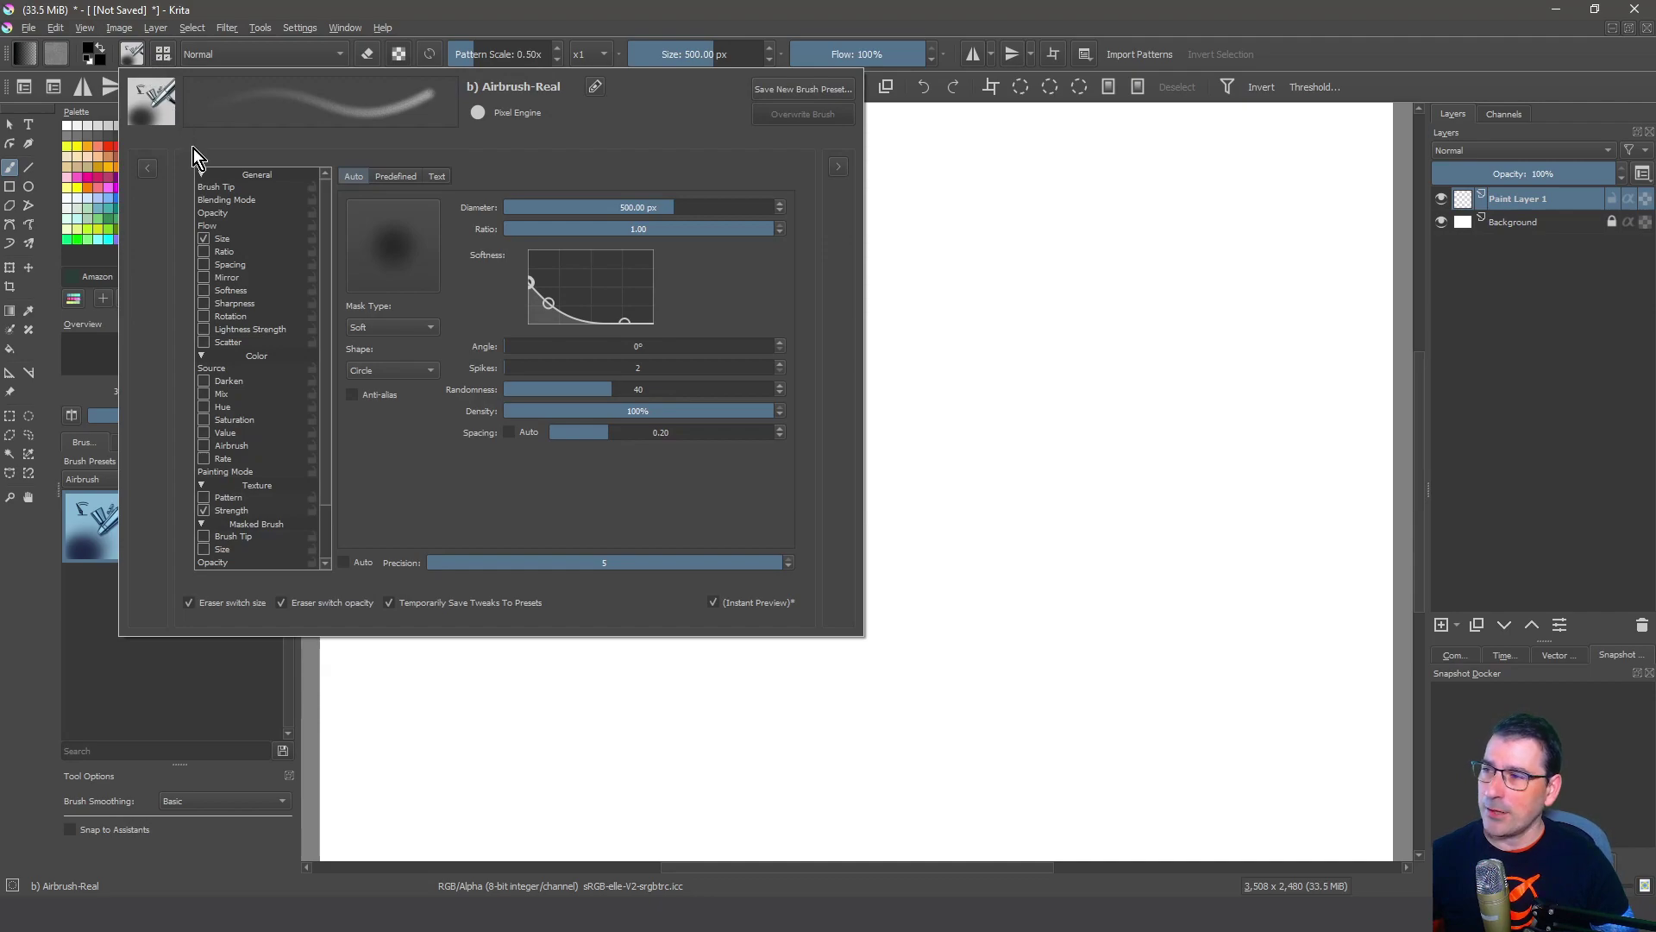
{"action": "left_click", "coordinate": [226, 240]}
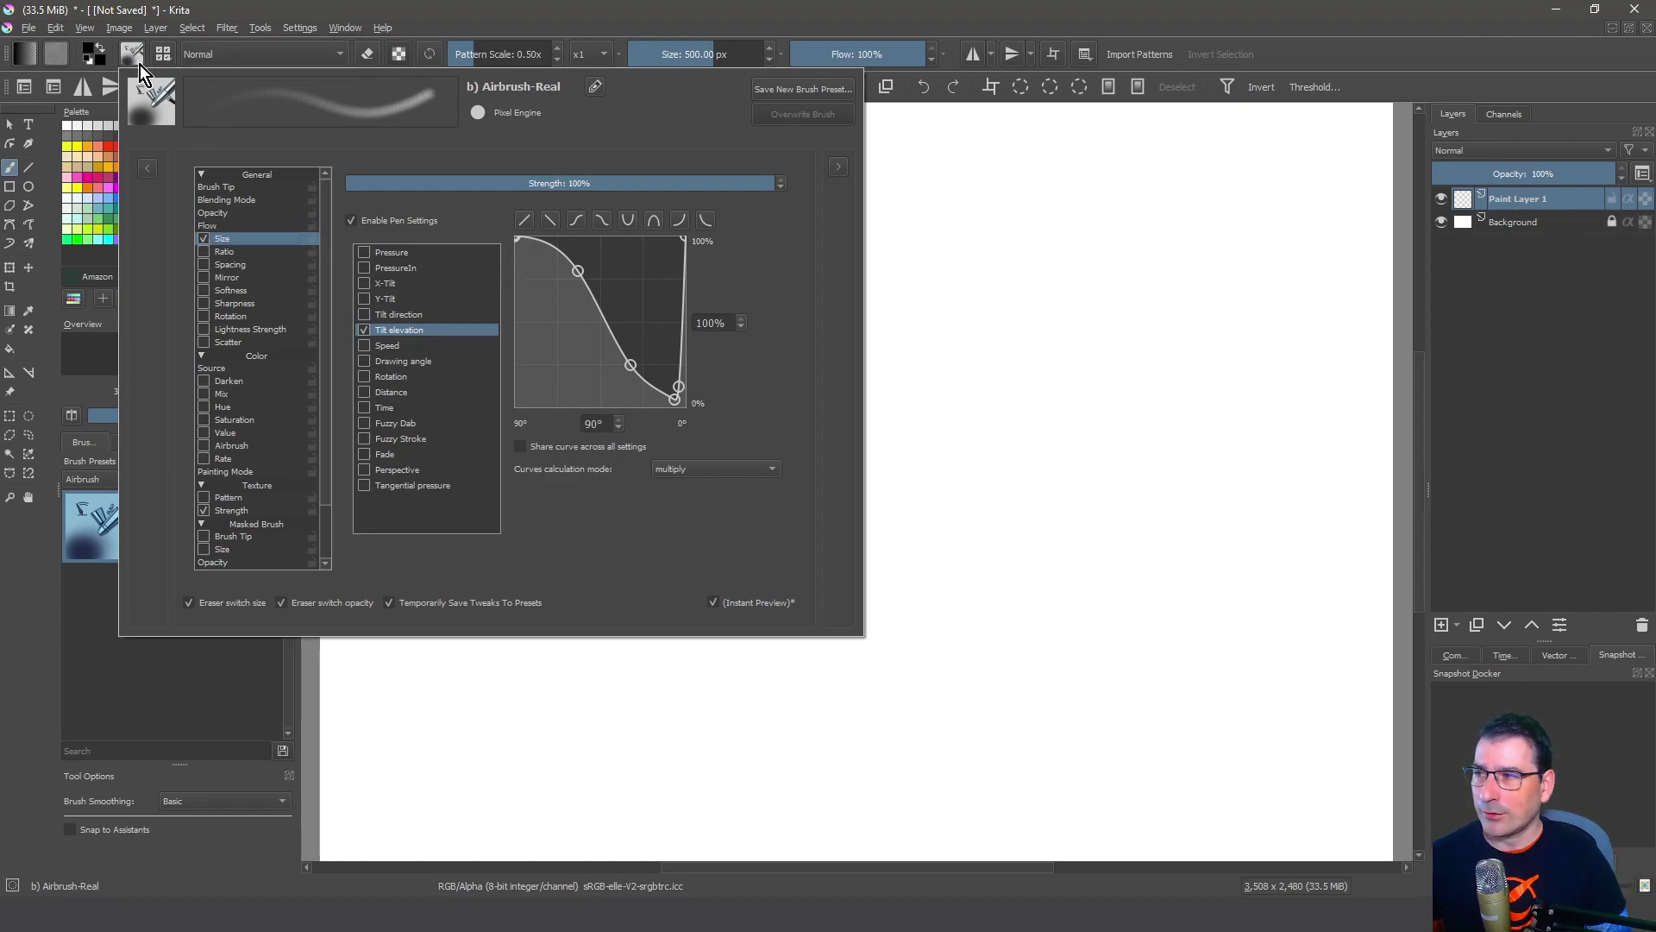
{"action": "left_click", "coordinate": [789, 733]}
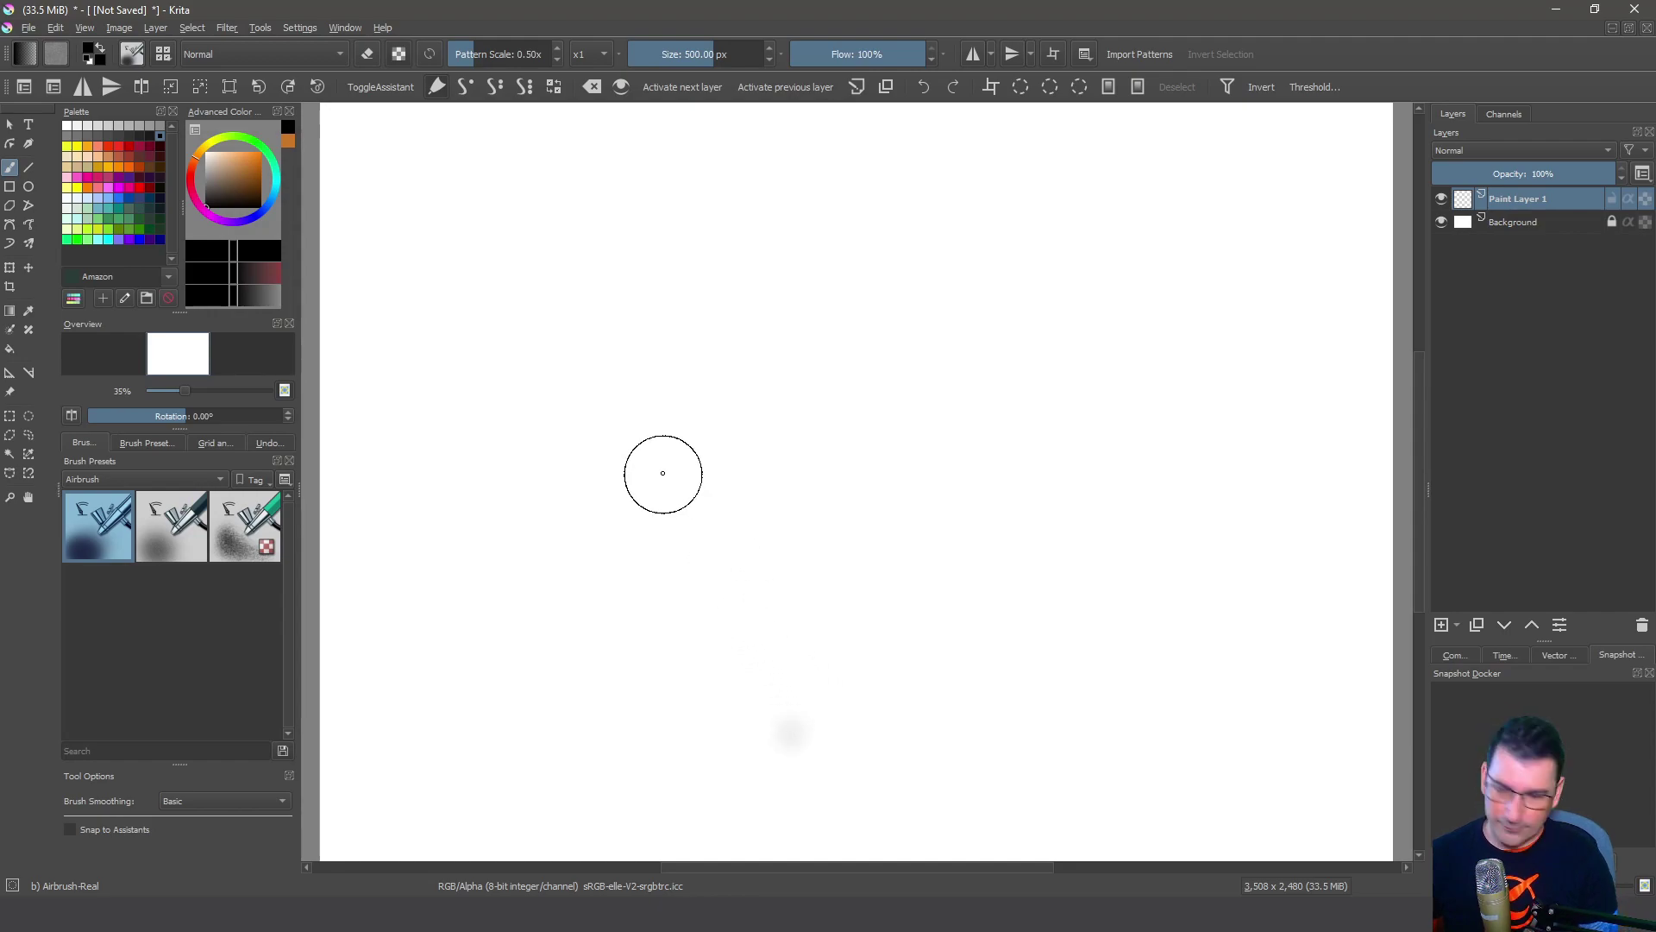
{"action": "key", "text": "F5"}
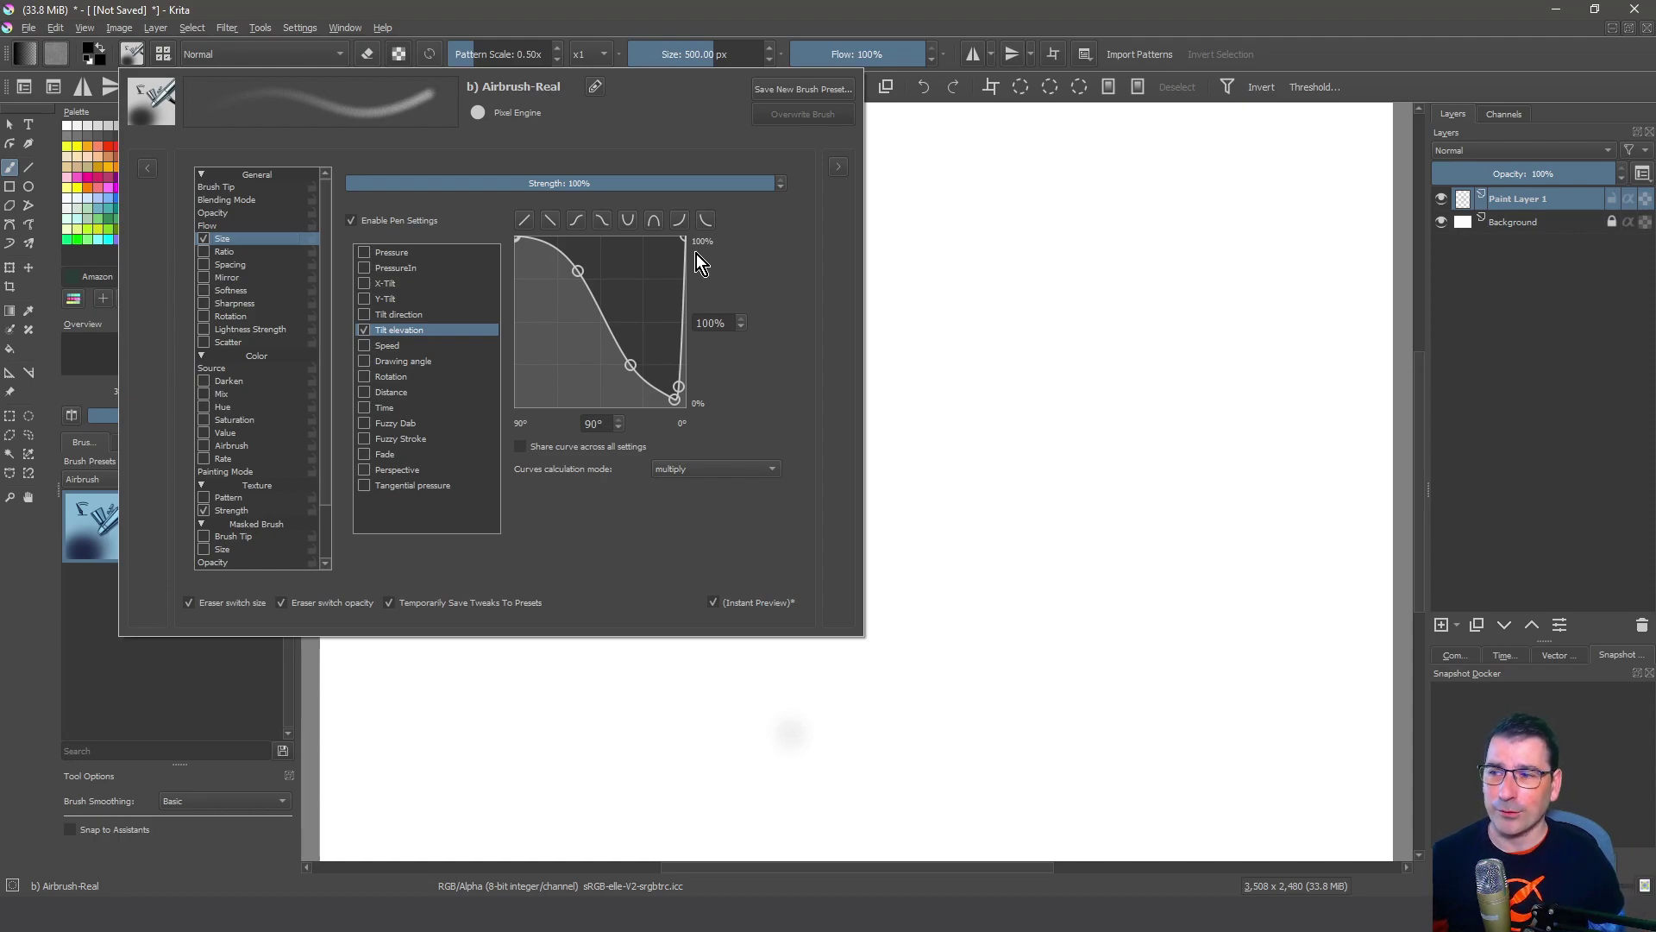
{"action": "left_click", "coordinate": [998, 264]}
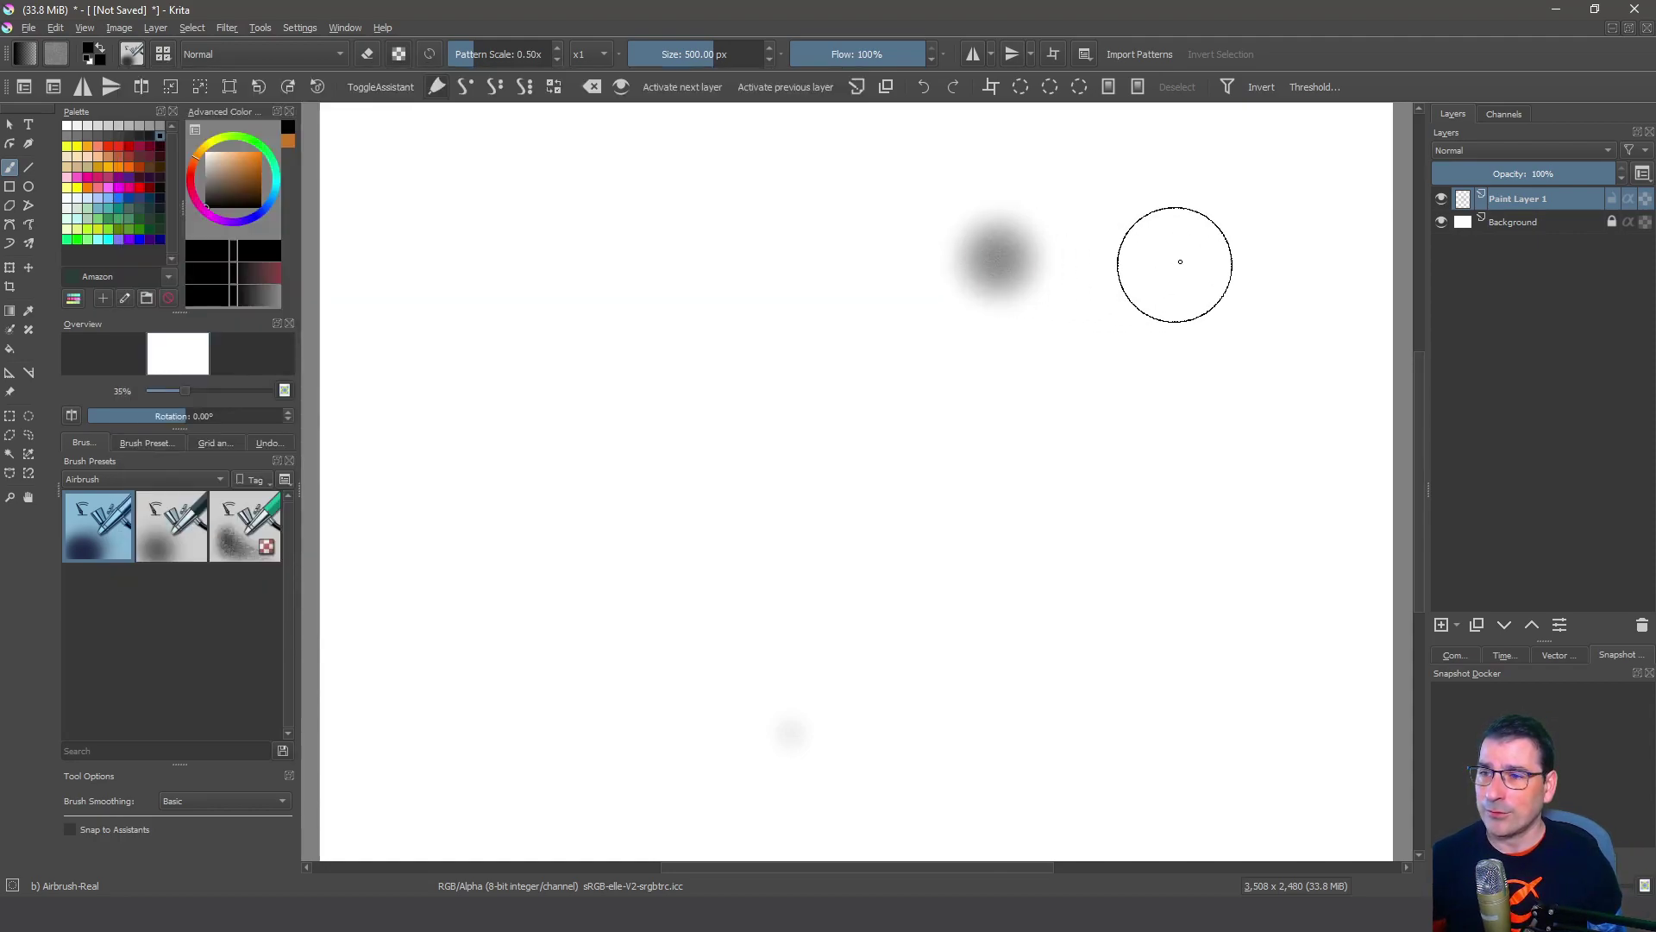
{"action": "left_click_drag", "start_coordinate": [1234, 263], "coordinate": [572, 332]}
{"action": "mouse_move", "coordinate": [1251, 293]}
{"action": "left_mouse_down"}
{"action": "mouse_move", "coordinate": [680, 505]}
{"action": "mouse_move", "coordinate": [1075, 507]}
{"action": "mouse_move", "coordinate": [1231, 610]}
{"action": "mouse_move", "coordinate": [846, 636]}
{"action": "left_mouse_up"}
Undo the test strokes and make the Tilt elevation curve a straight linear line
{"action": "key", "text": "ctrl+z"}
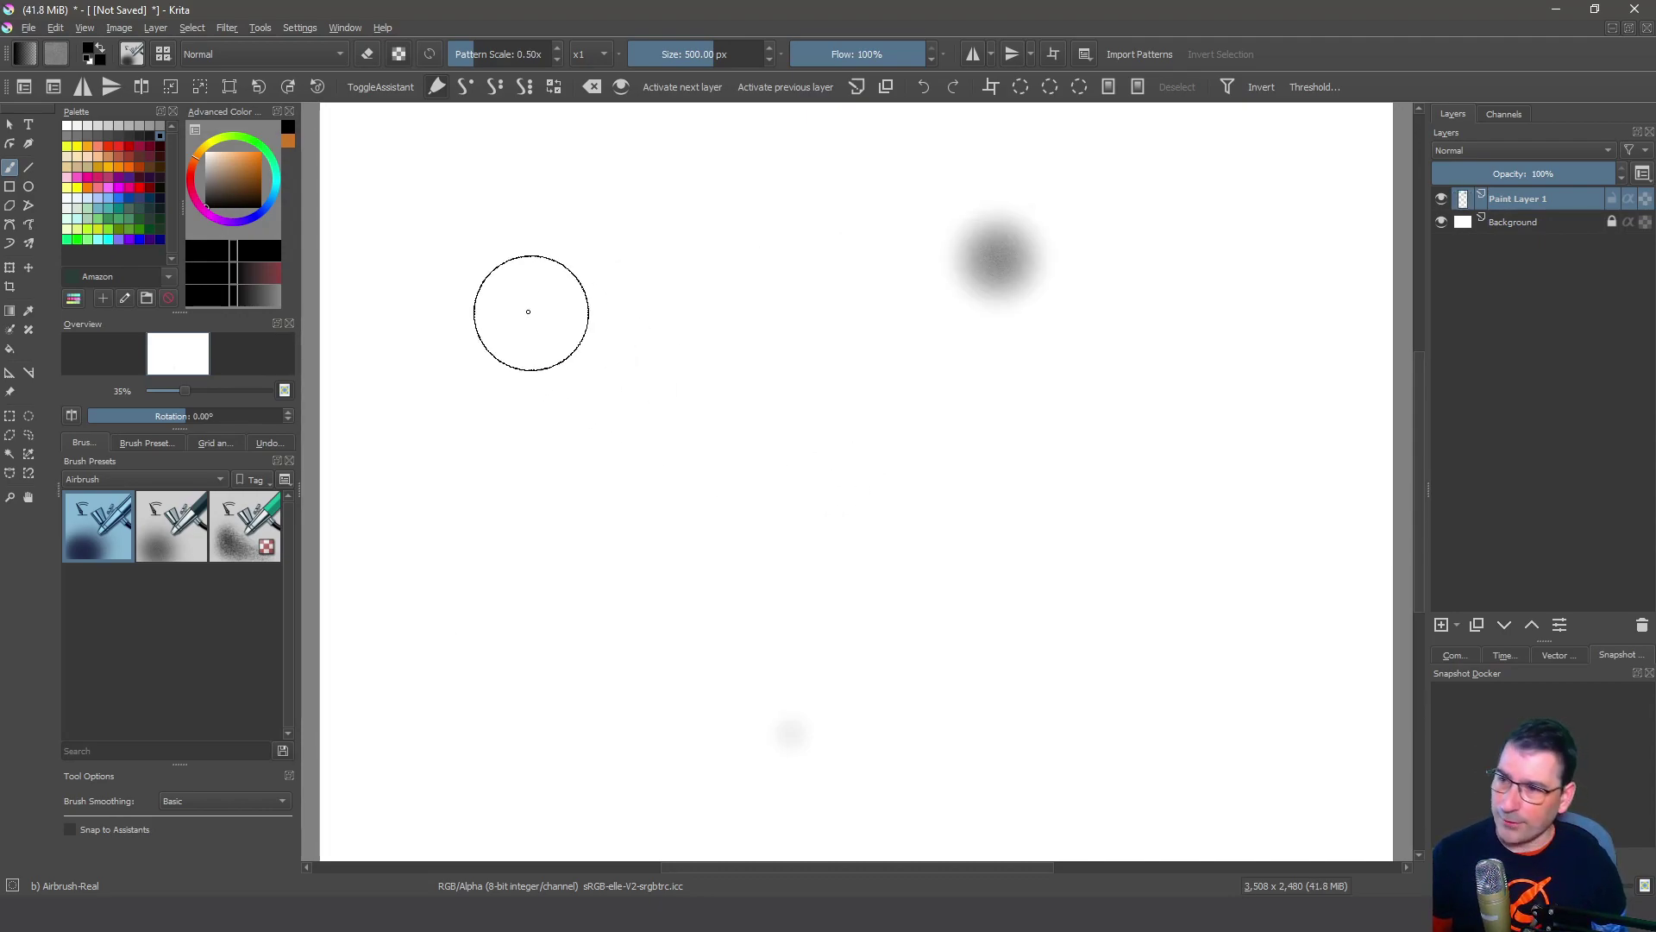
{"action": "key", "text": "ctrl+z"}
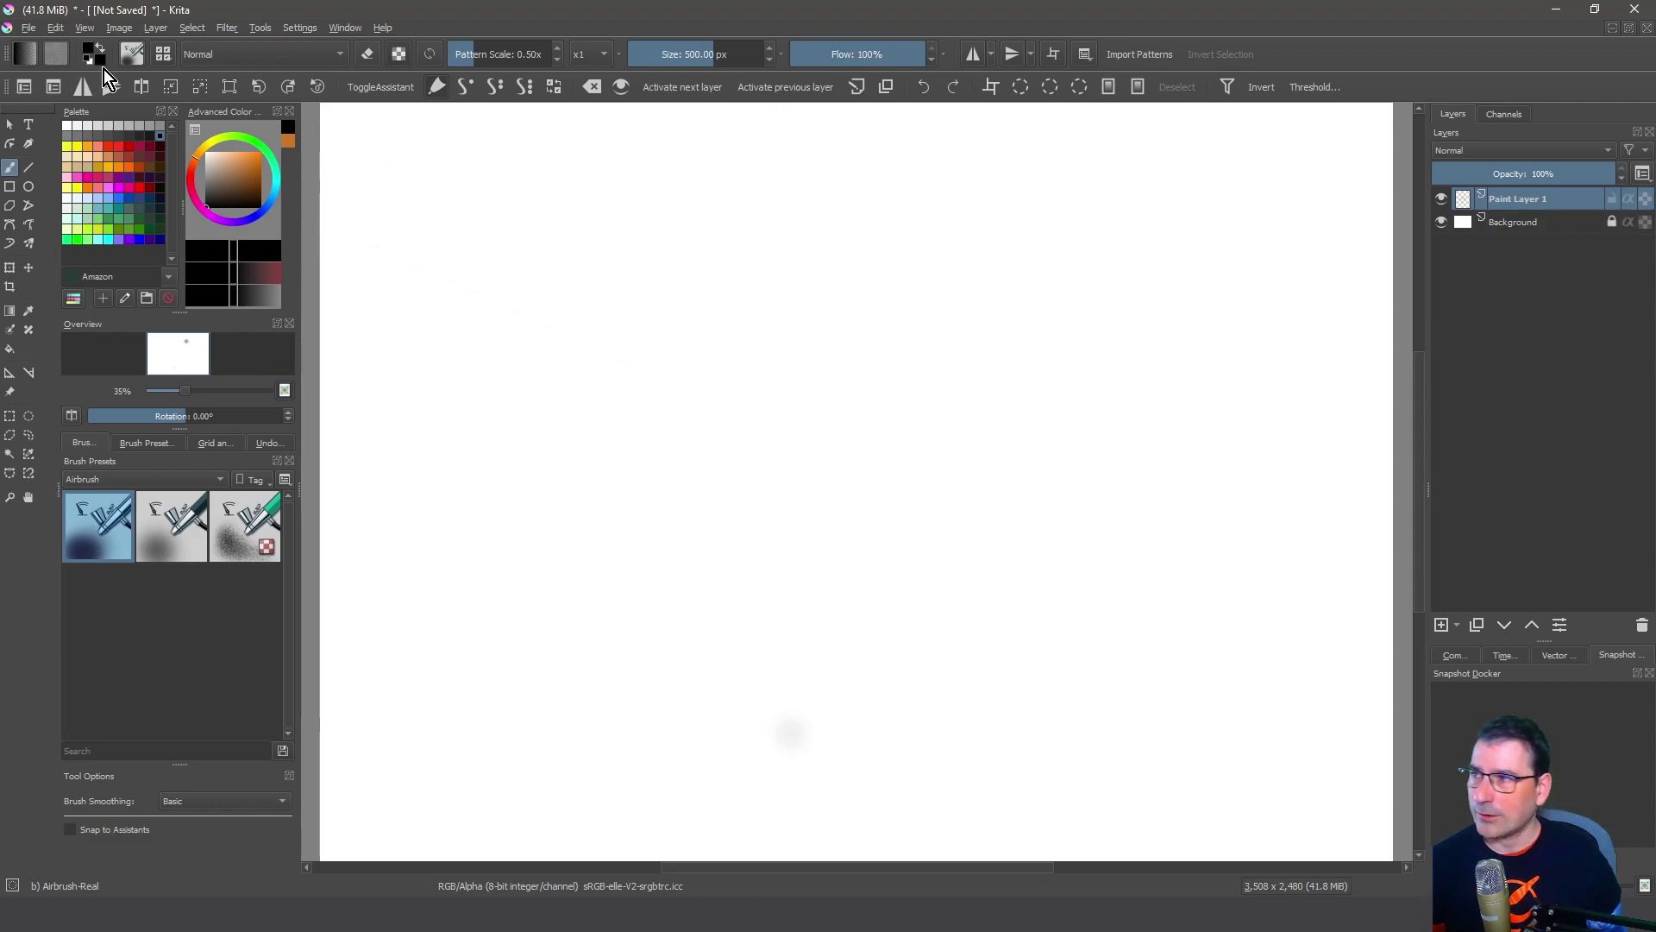
{"action": "left_click", "coordinate": [134, 54]}
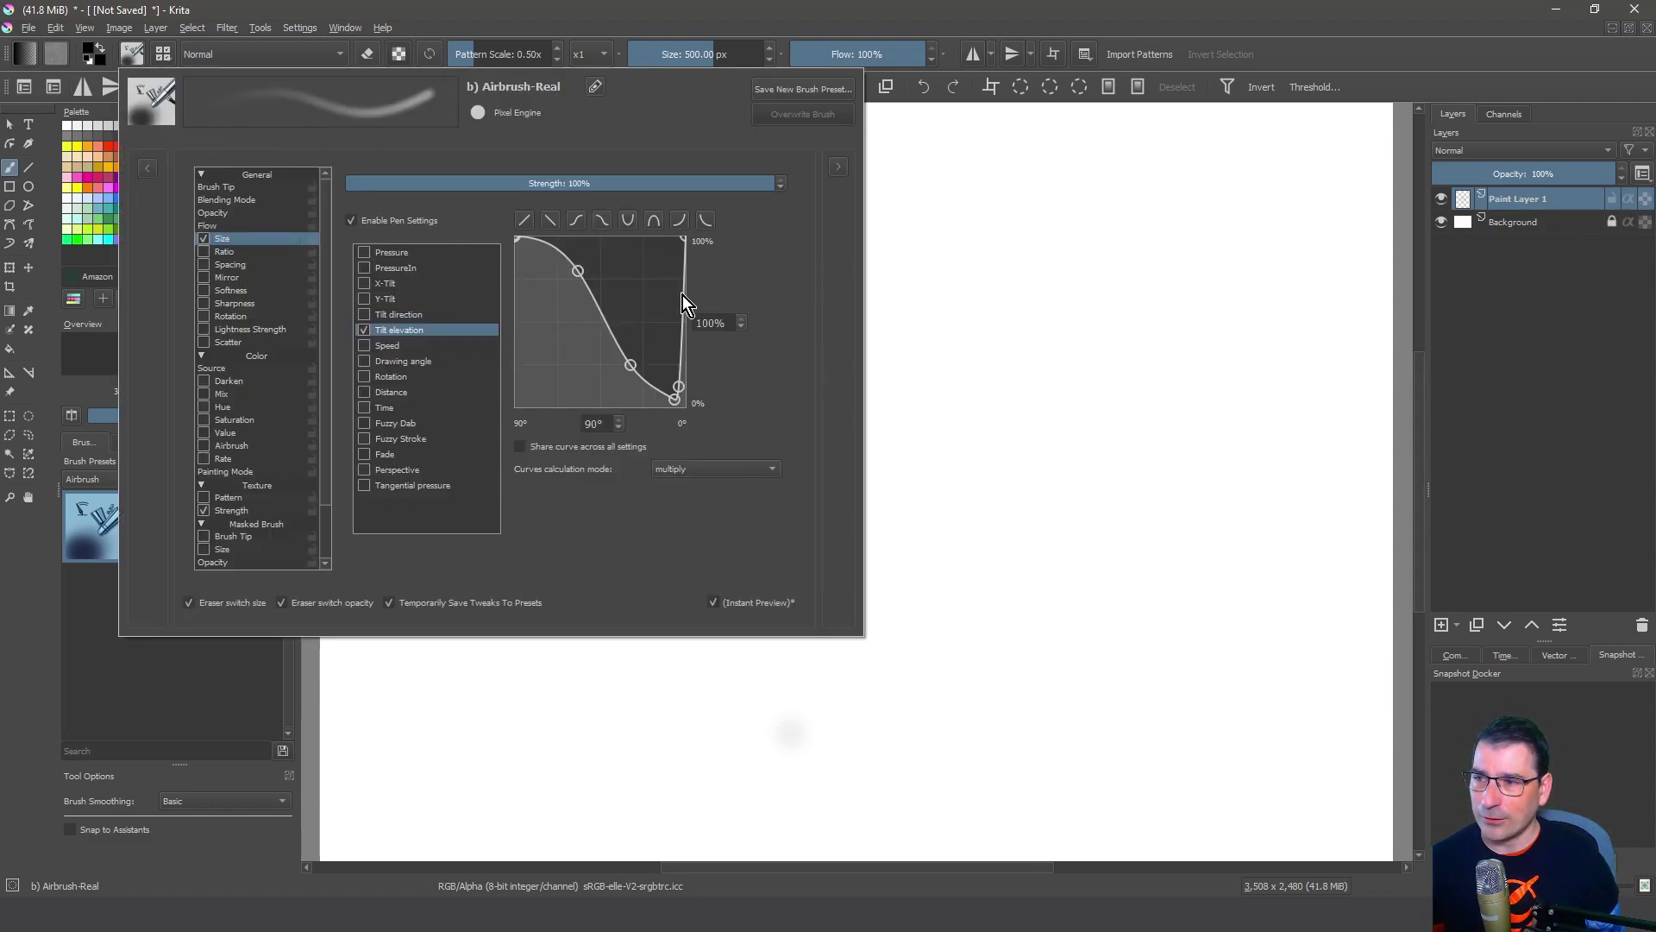
{"action": "left_click", "coordinate": [549, 221]}
{"action": "left_click", "coordinate": [1012, 291]}
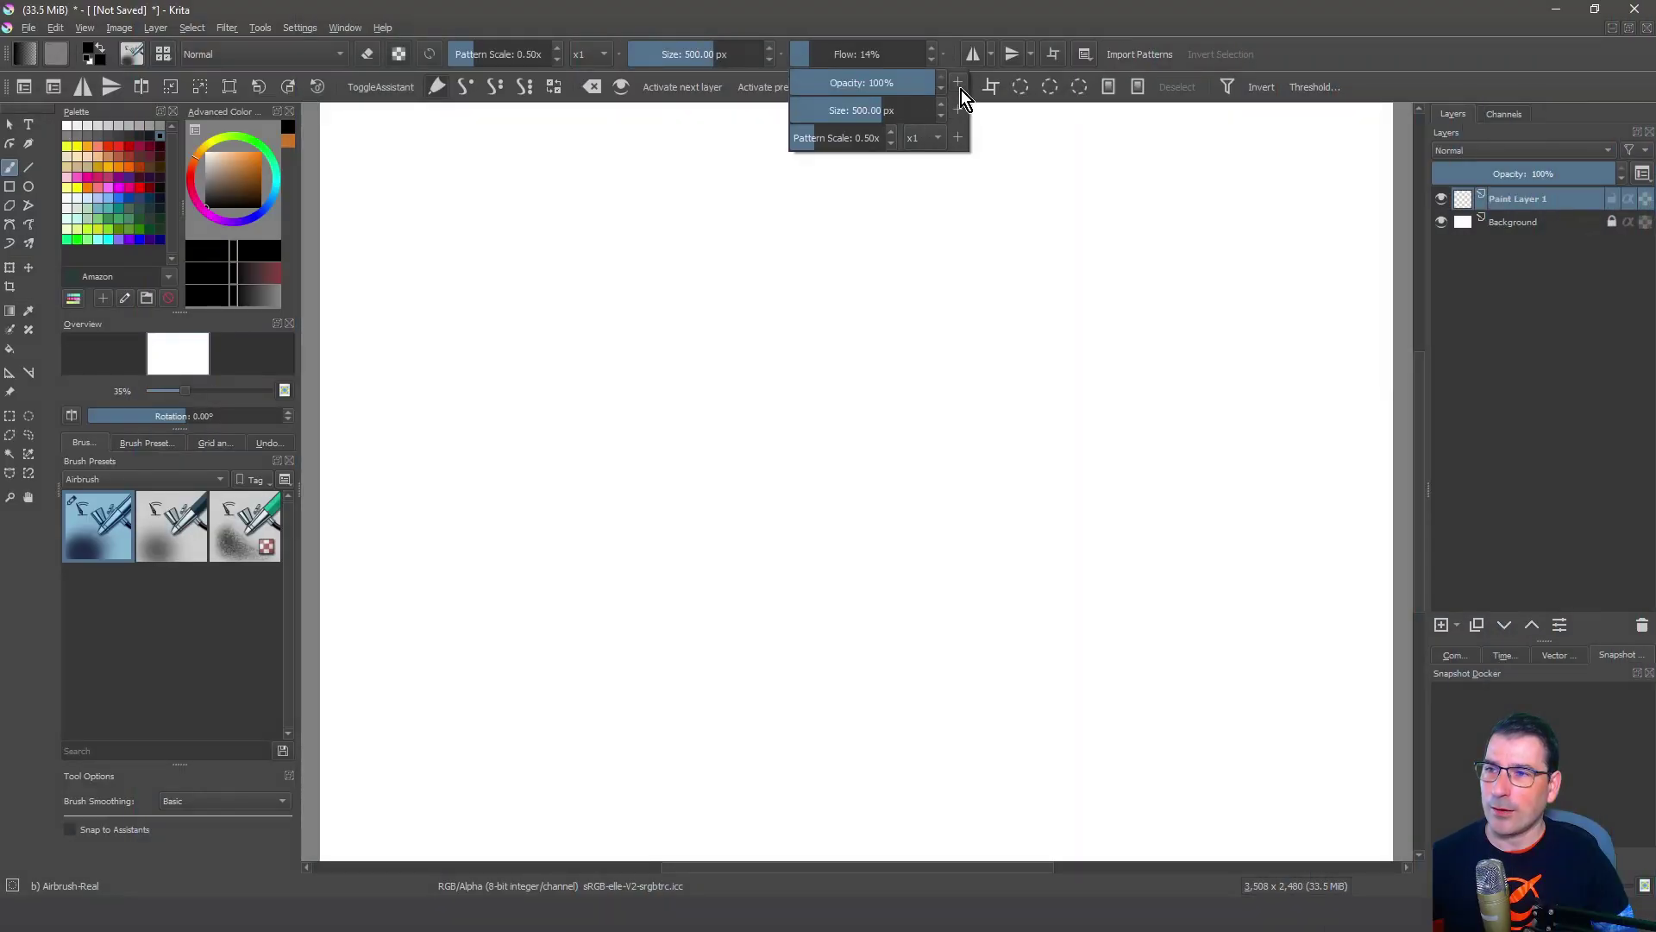
Paint soft airbrush patches at 35%, 14% and 5% opacity using the toolbar Opacity slider
{"action": "left_click", "coordinate": [959, 83]}
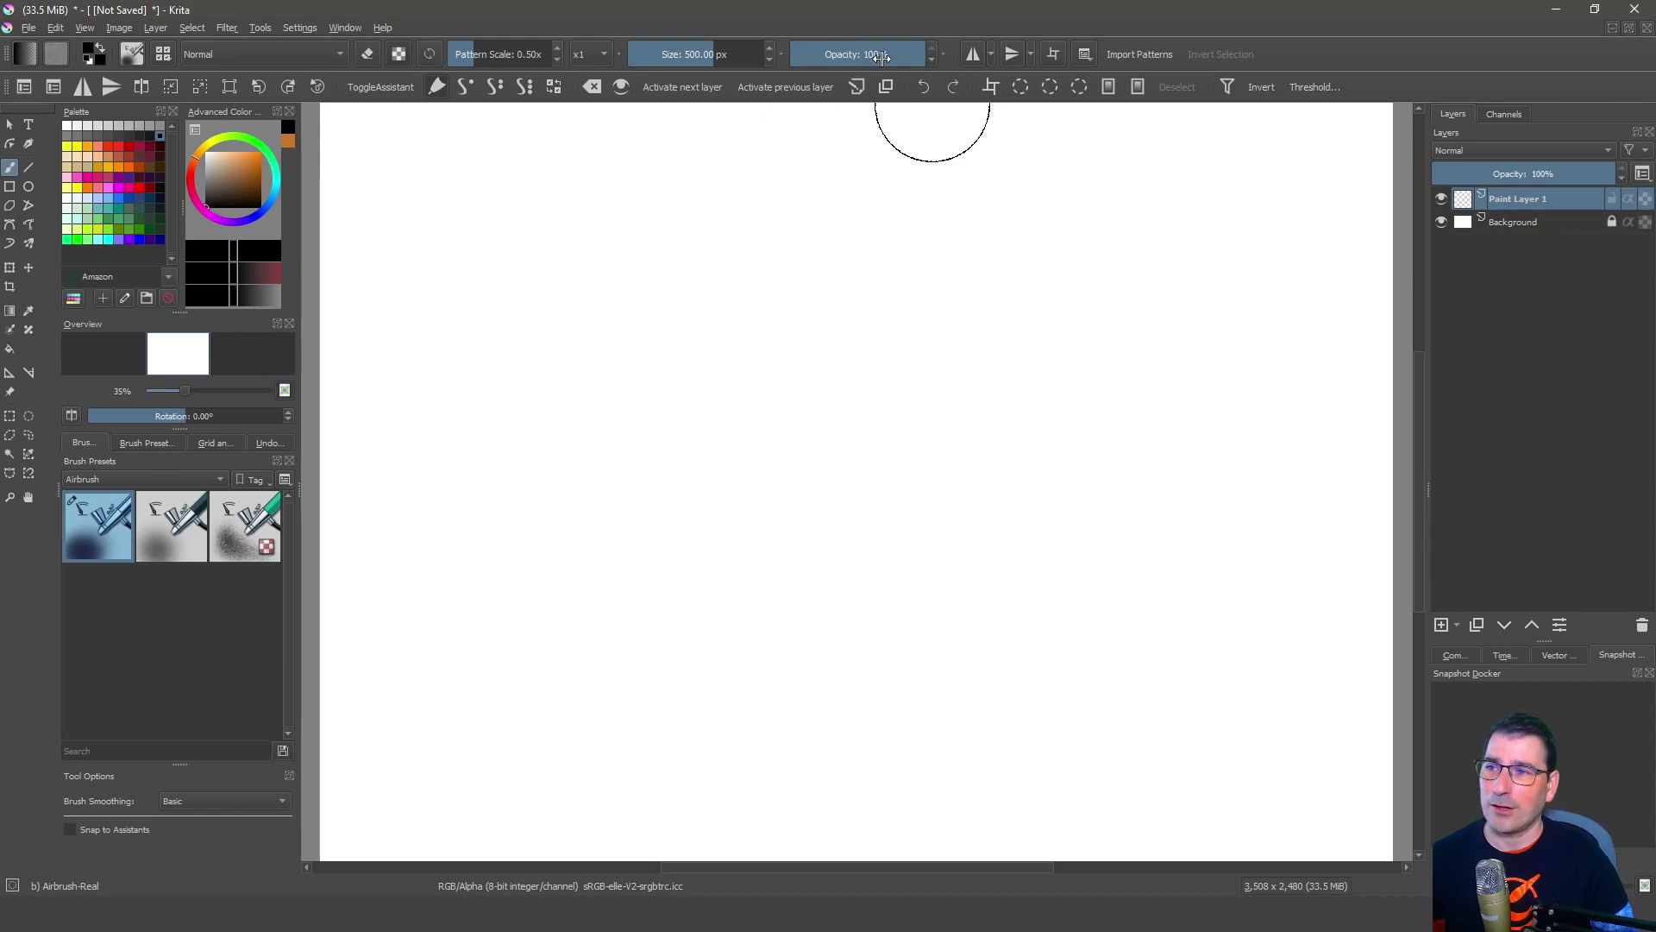
{"action": "left_click_drag", "start_coordinate": [880, 57], "coordinate": [838, 57]}
{"action": "mouse_move", "coordinate": [552, 168]}
{"action": "left_mouse_down"}
{"action": "mouse_move", "coordinate": [592, 204]}
{"action": "mouse_move", "coordinate": [734, 238]}
{"action": "mouse_move", "coordinate": [544, 178]}
{"action": "mouse_move", "coordinate": [629, 296]}
{"action": "mouse_move", "coordinate": [631, 174]}
{"action": "left_mouse_up"}
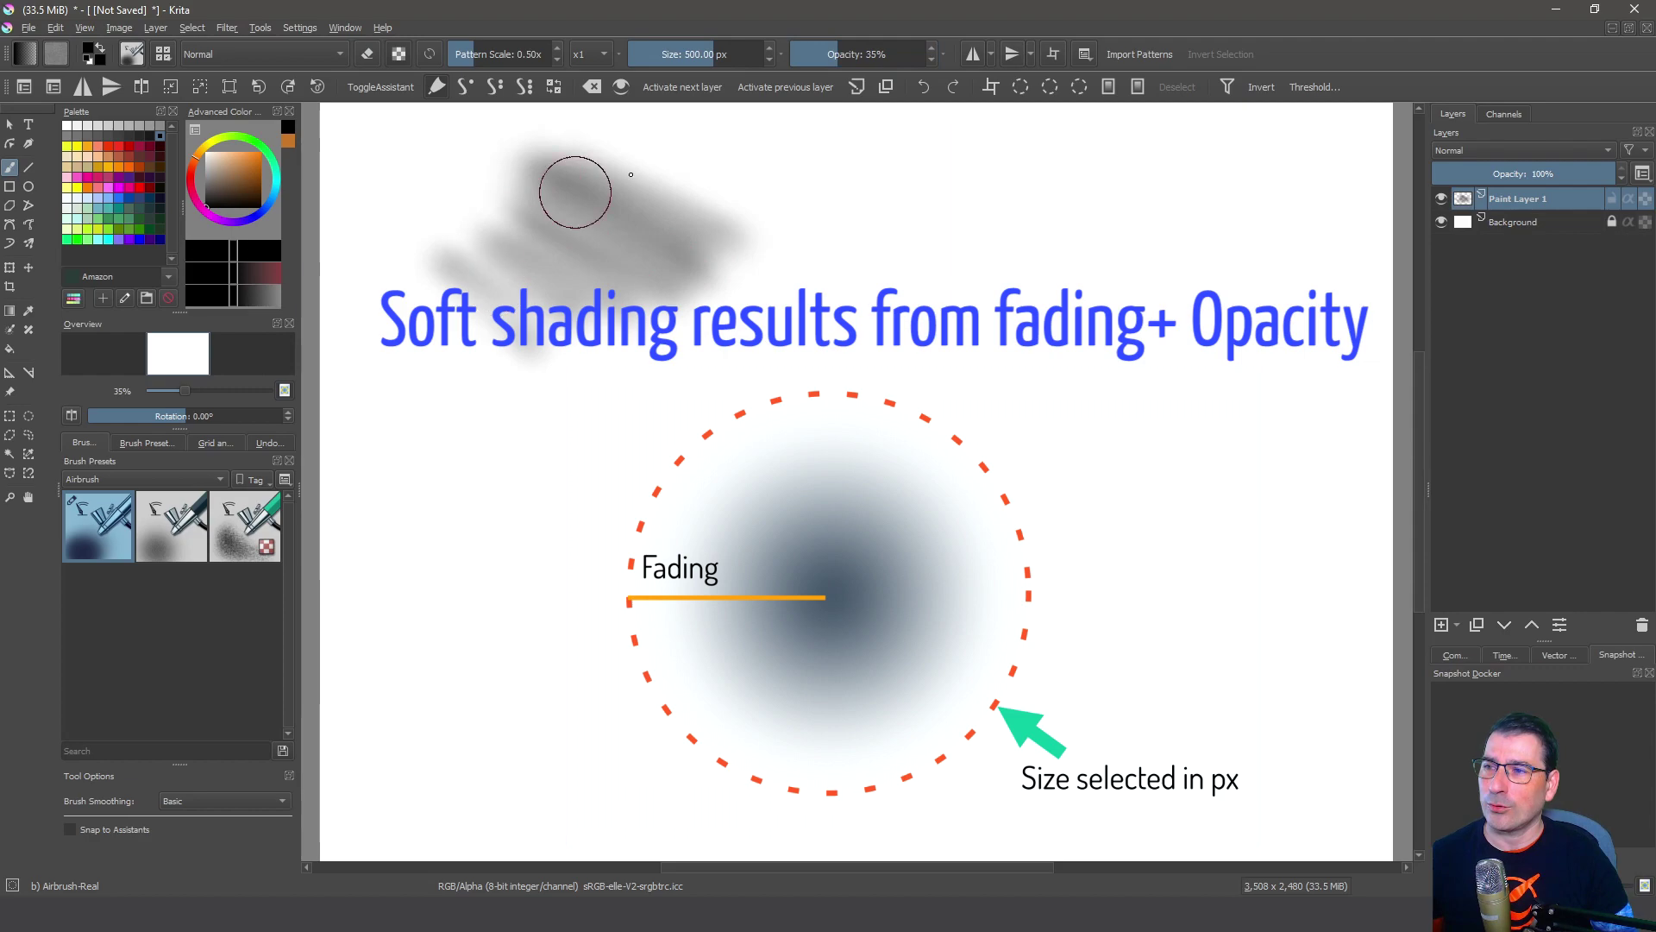
{"action": "left_click_drag", "start_coordinate": [828, 54], "coordinate": [811, 54]}
{"action": "left_click_drag", "start_coordinate": [863, 138], "coordinate": [852, 369]}
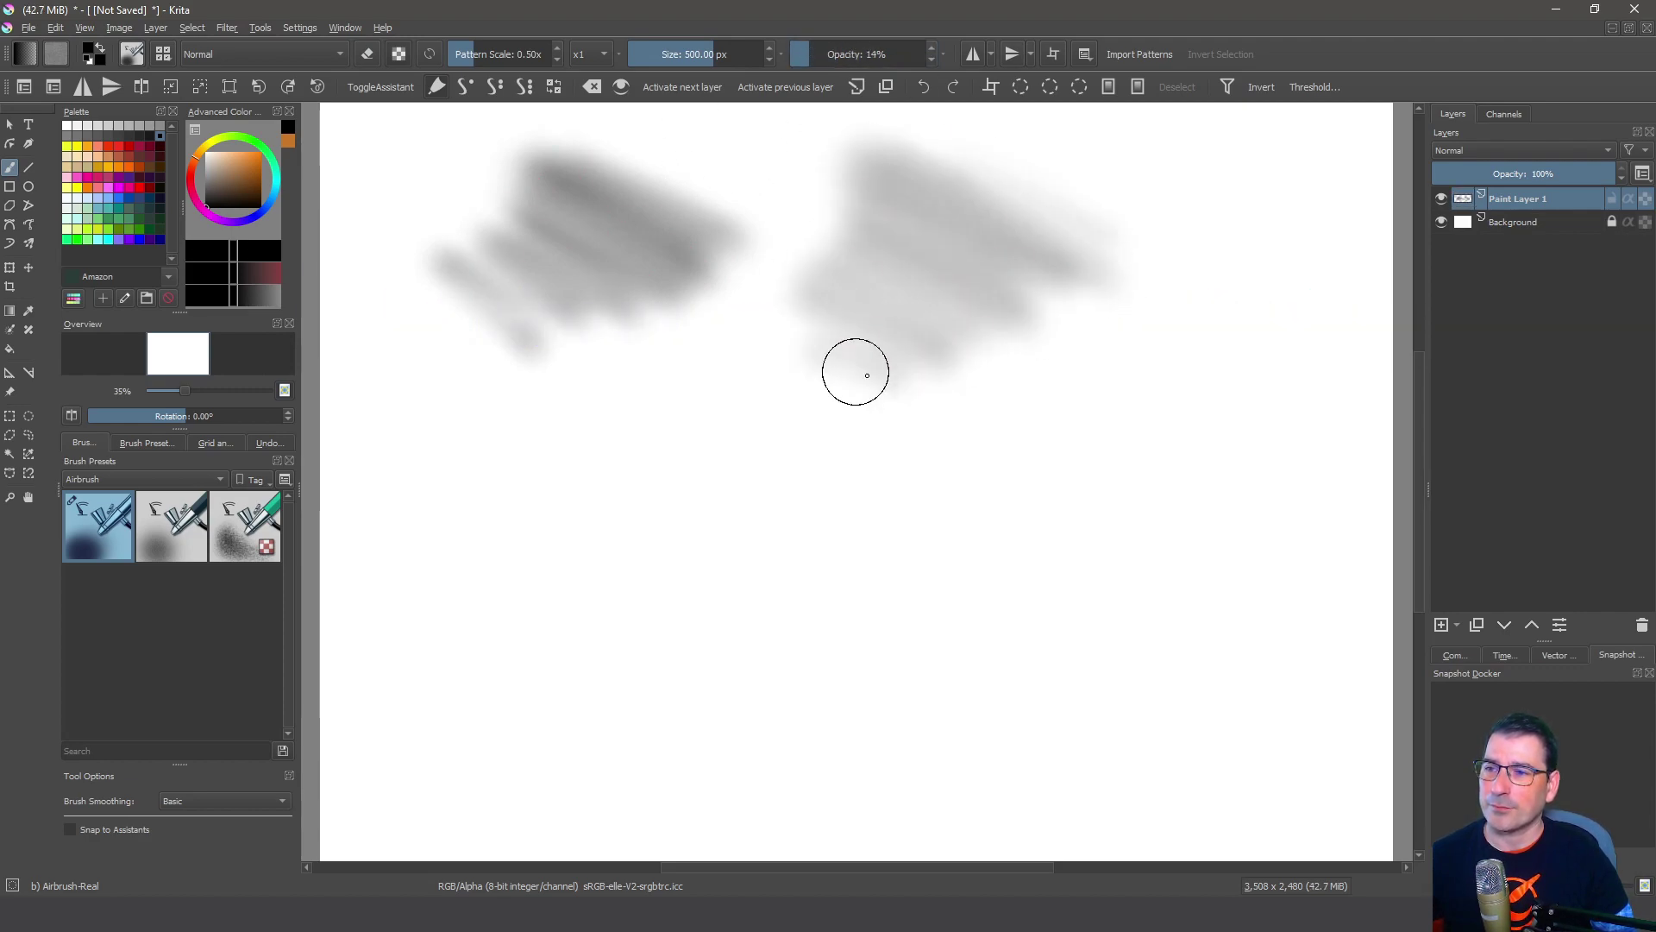
{"action": "left_click_drag", "start_coordinate": [848, 66], "coordinate": [801, 59]}
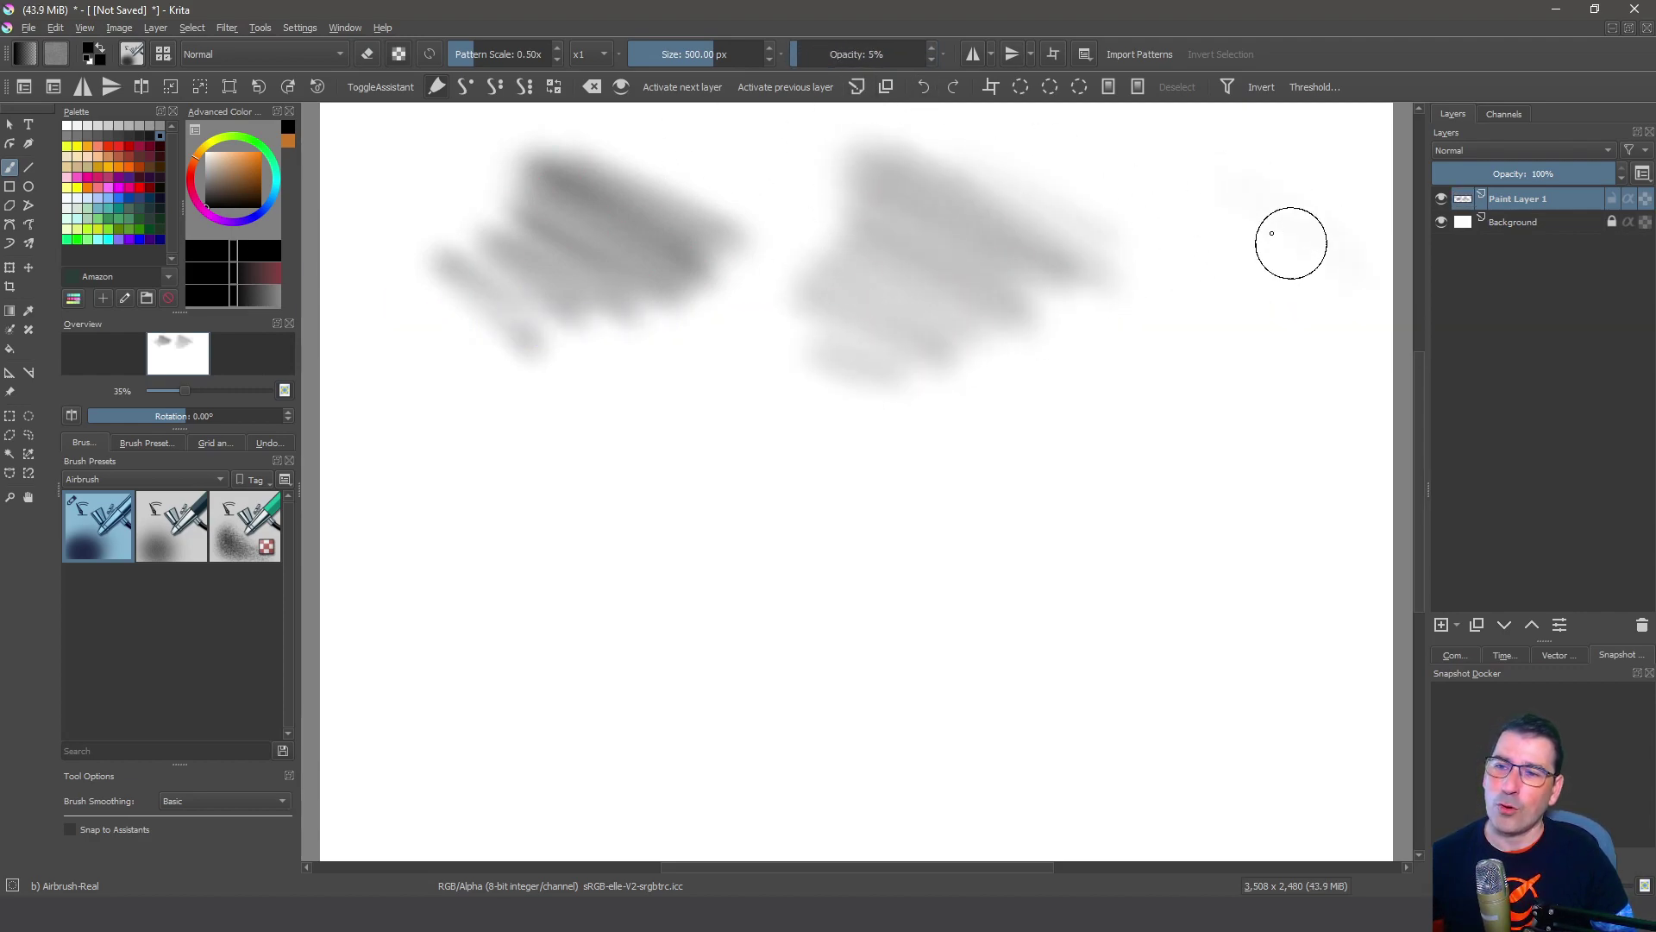
{"action": "mouse_move", "coordinate": [1290, 245]}
{"action": "left_mouse_down"}
{"action": "mouse_move", "coordinate": [1165, 215]}
{"action": "mouse_move", "coordinate": [1250, 296]}
{"action": "mouse_move", "coordinate": [1154, 174]}
{"action": "mouse_move", "coordinate": [1312, 321]}
{"action": "mouse_move", "coordinate": [1079, 159]}
{"action": "mouse_move", "coordinate": [1285, 292]}
{"action": "mouse_move", "coordinate": [1183, 230]}
{"action": "left_mouse_up"}
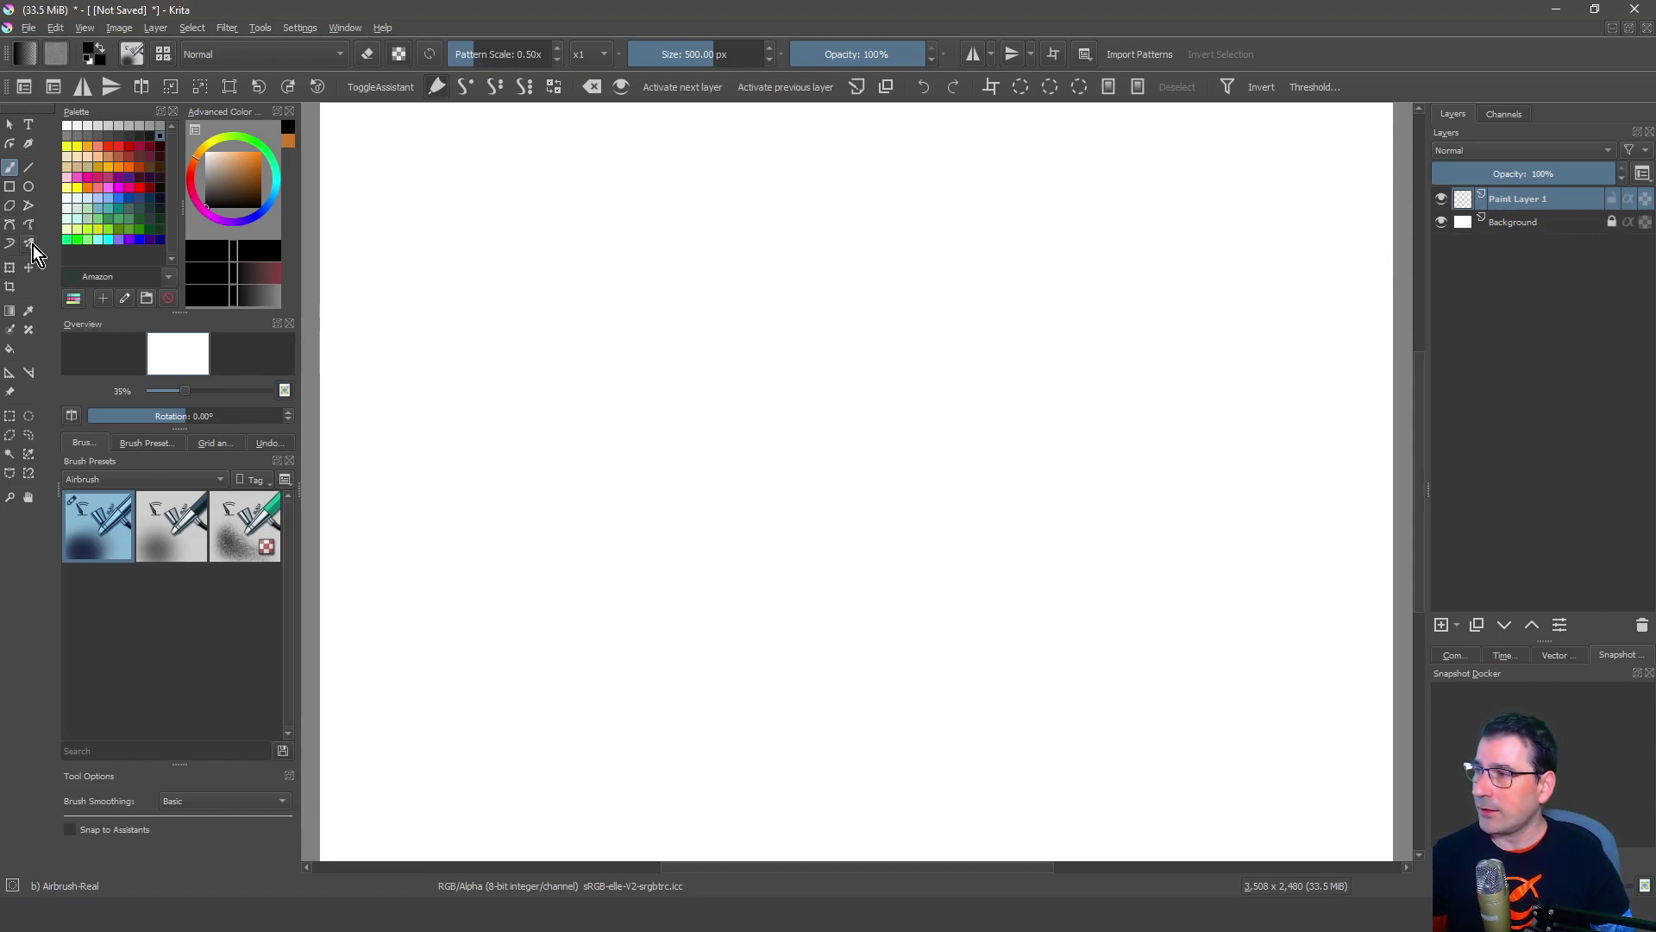
Make a tall rectangular selection and add a circular selection on the right
{"action": "left_click", "coordinate": [10, 416]}
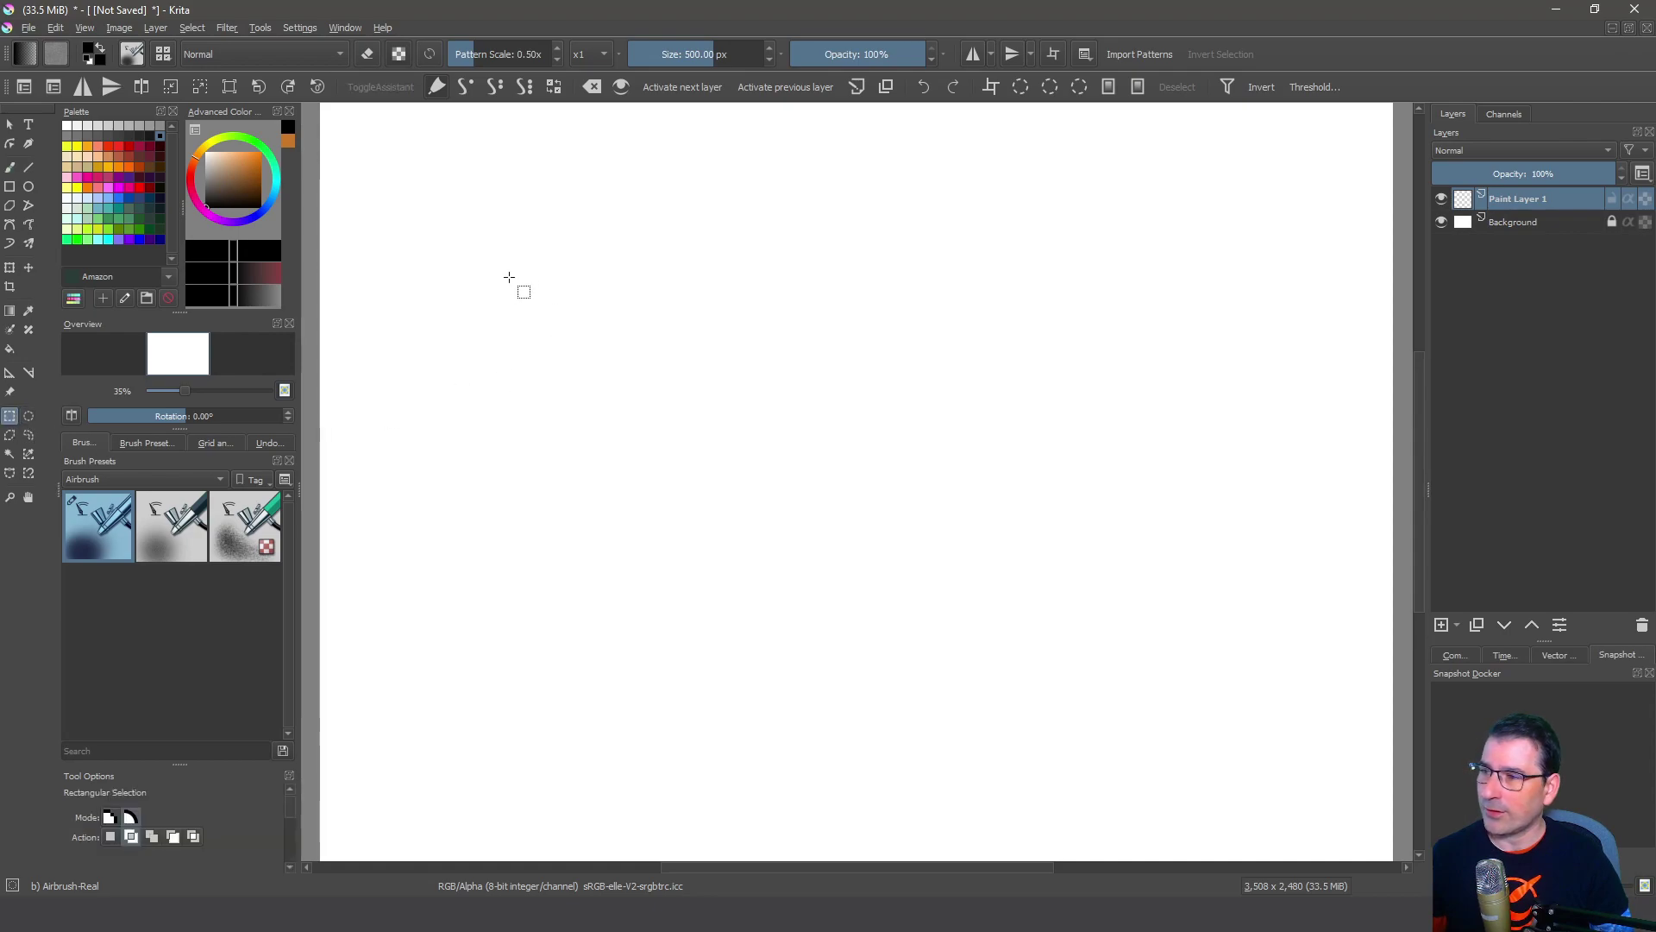
{"action": "left_click_drag", "start_coordinate": [725, 604], "coordinate": [720, 598]}
{"action": "key", "text": "j"}
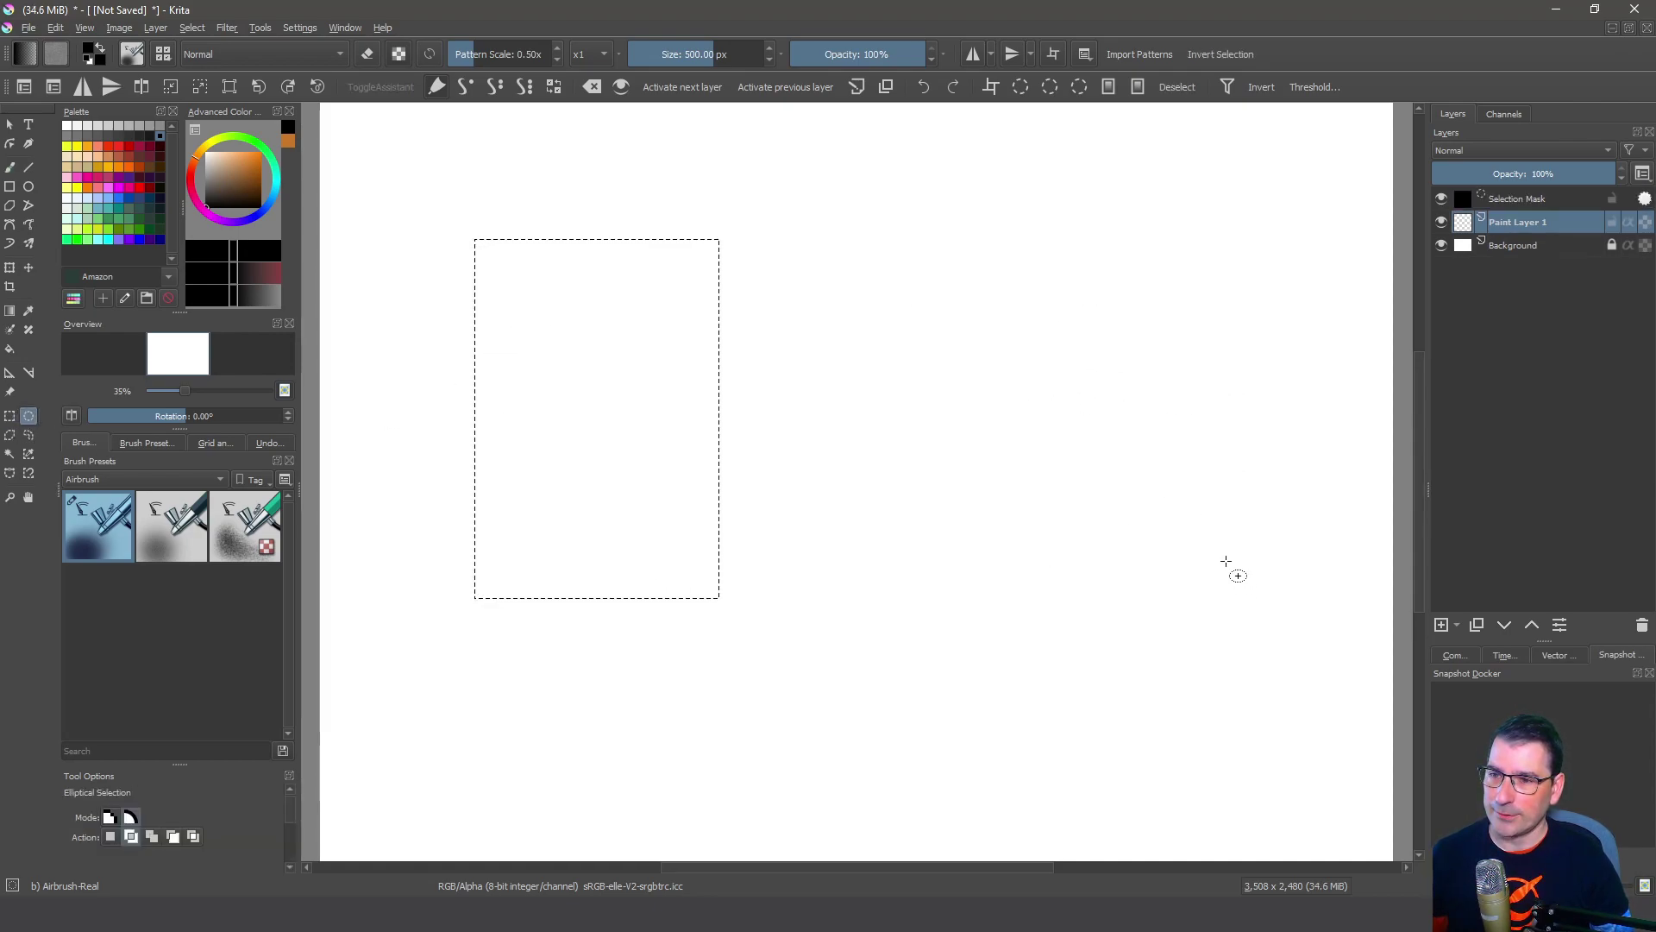
{"action": "left_click_drag", "start_coordinate": [1226, 562], "coordinate": [951, 297]}
{"action": "key", "text": "b"}
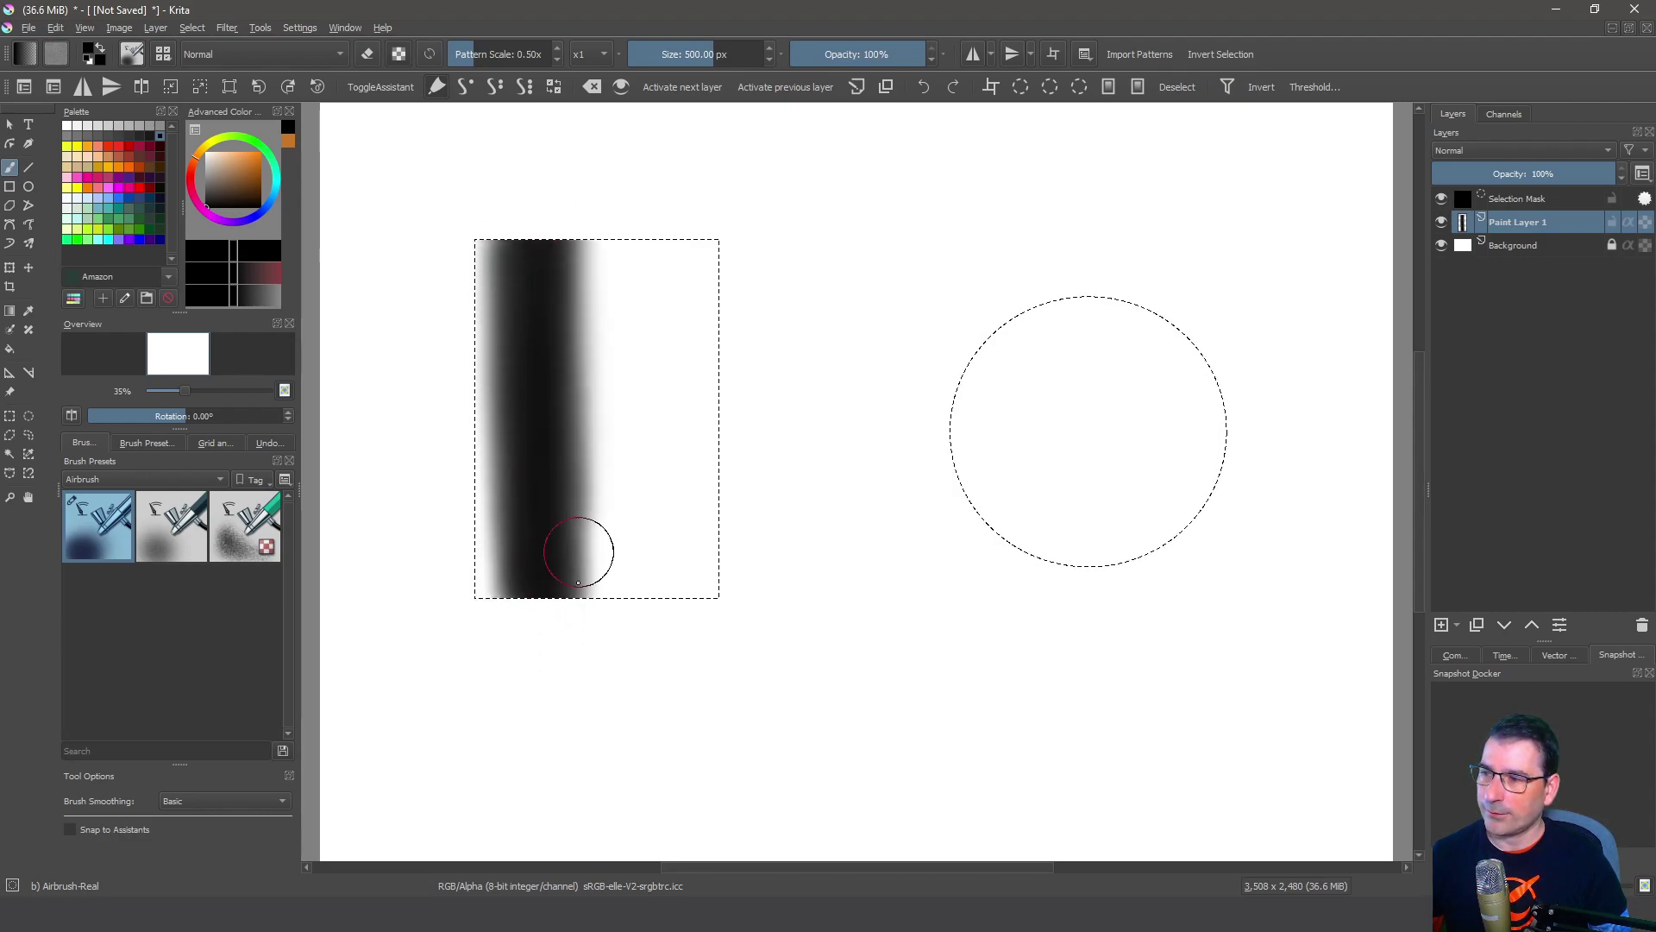
Airbrush a vertical grey gradient in the rectangle and a shaded sphere in the circle
{"action": "left_click_drag", "start_coordinate": [599, 594], "coordinate": [603, 373]}
{"action": "mouse_move", "coordinate": [628, 221]}
{"action": "left_mouse_down"}
{"action": "mouse_move", "coordinate": [653, 236]}
{"action": "mouse_move", "coordinate": [639, 427]}
{"action": "left_mouse_up"}
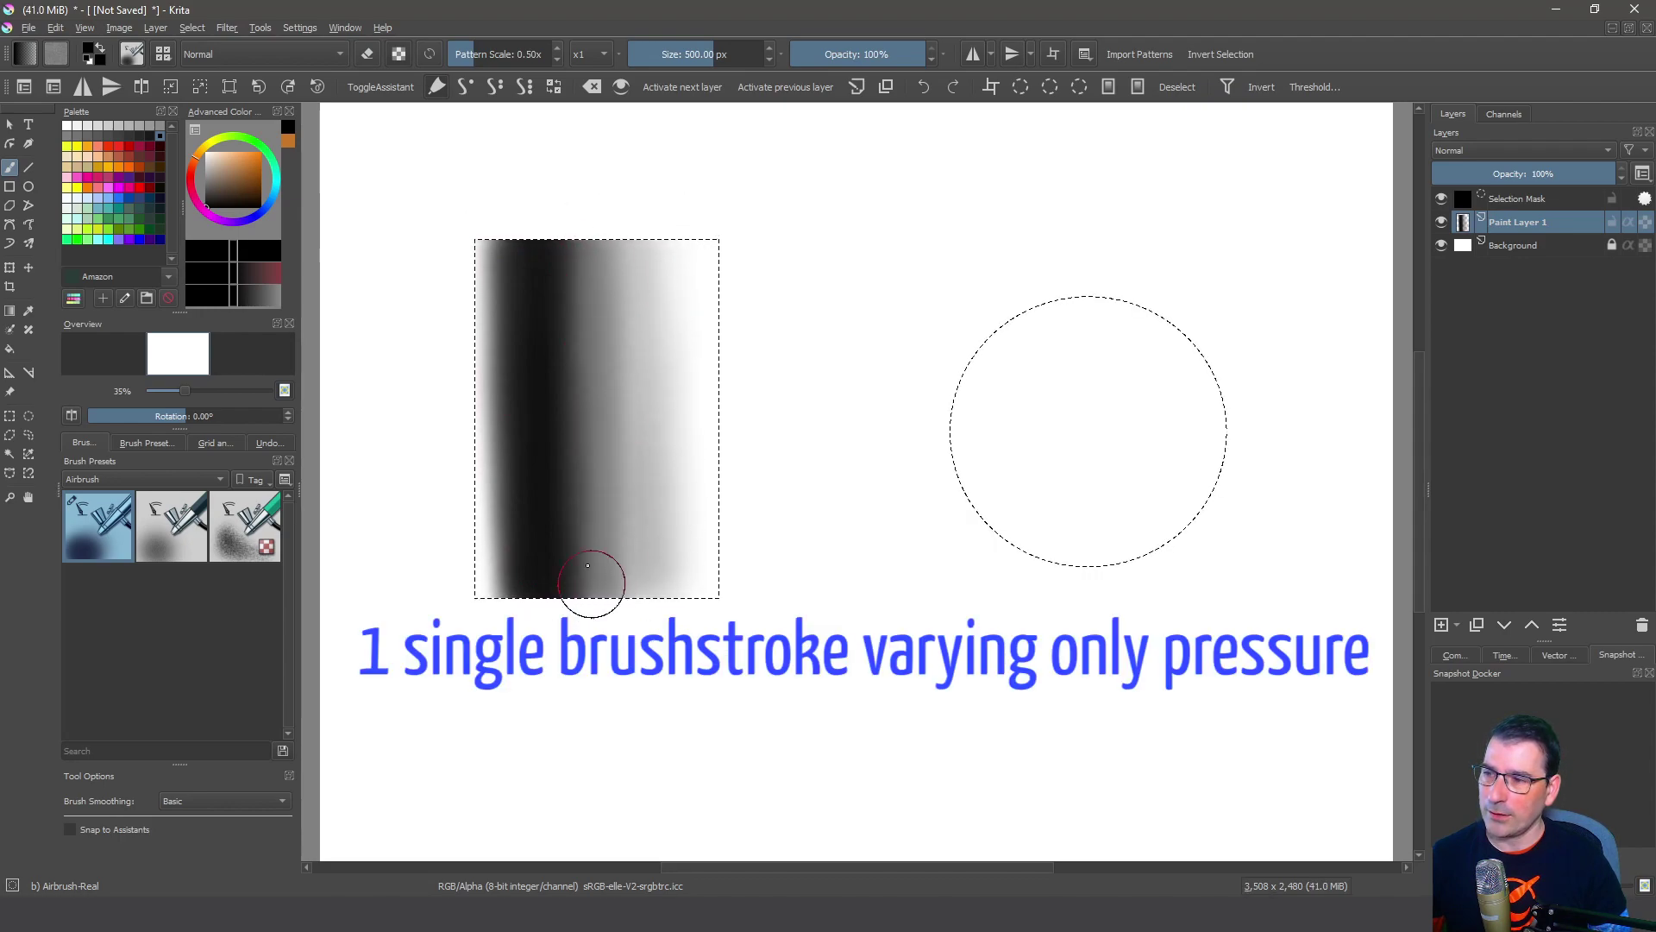
{"action": "left_click_drag", "start_coordinate": [625, 576], "coordinate": [636, 494]}
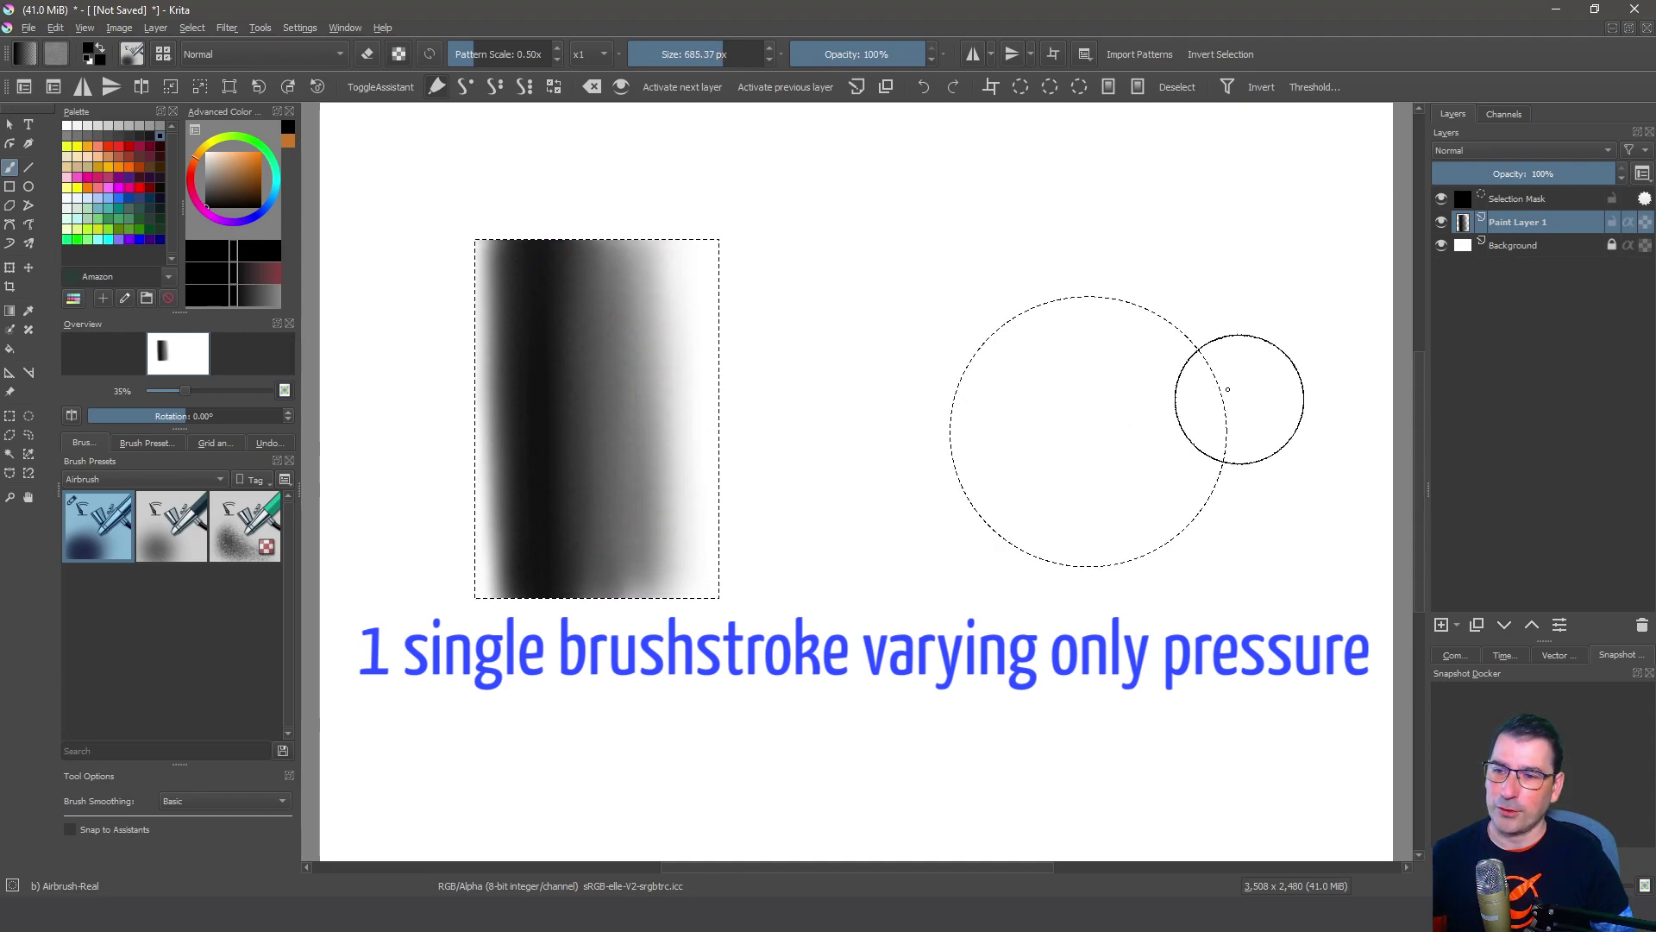
{"action": "left_click_drag", "start_coordinate": [1110, 239], "coordinate": [1069, 447]}
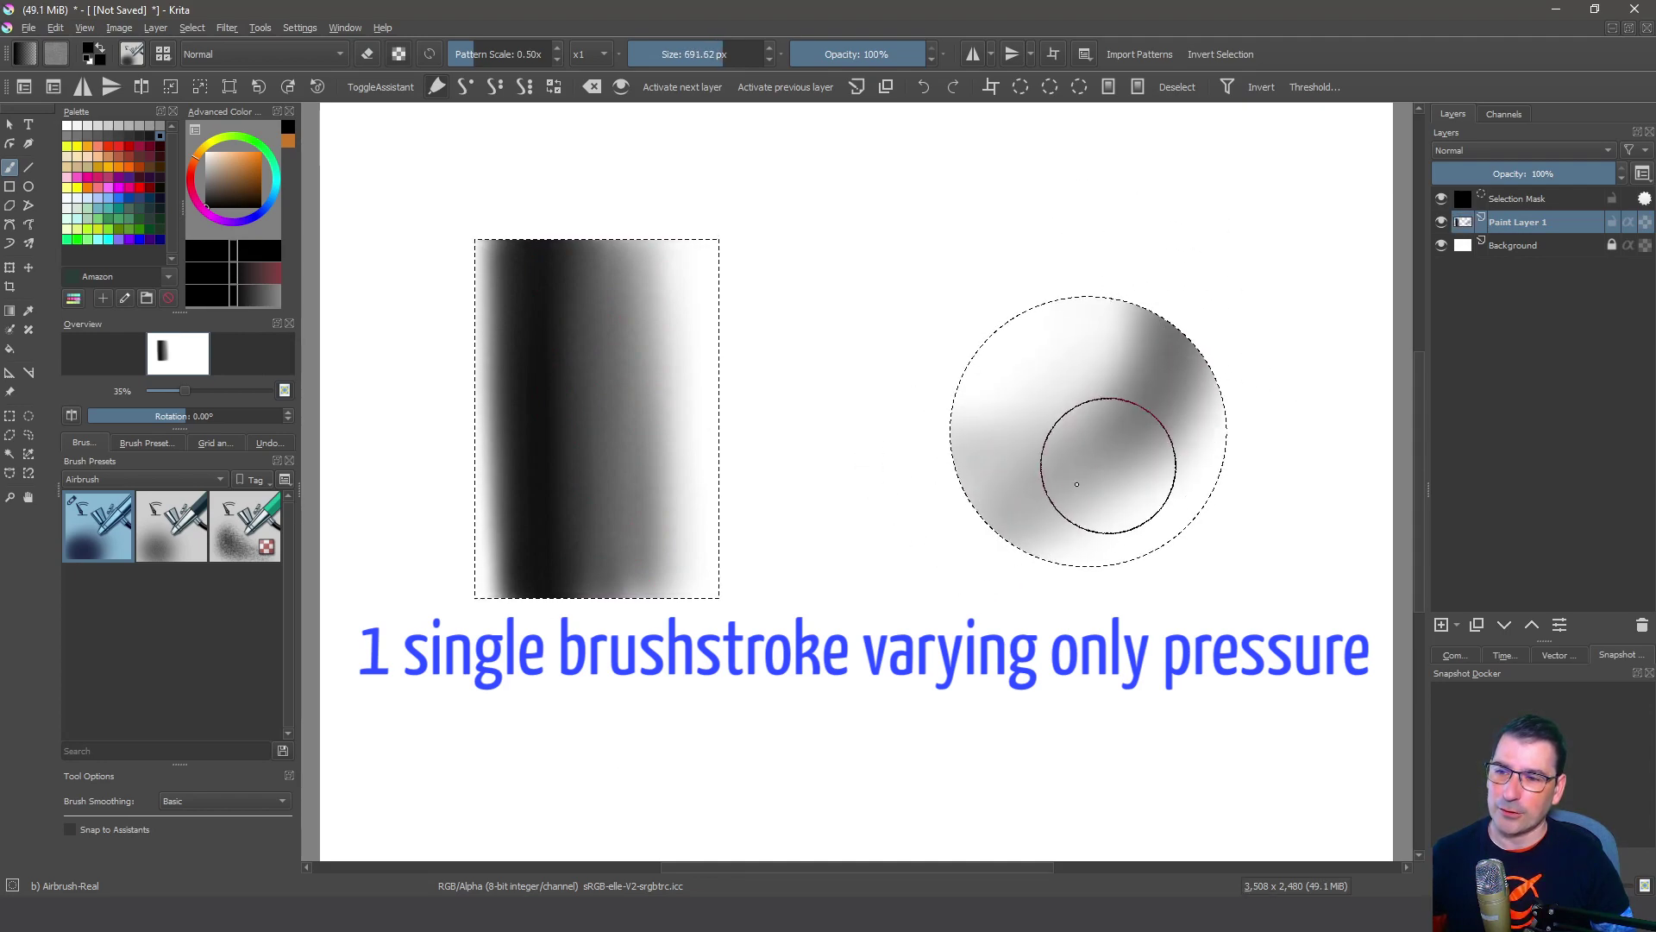
{"action": "mouse_move", "coordinate": [1188, 359]}
{"action": "left_mouse_down"}
{"action": "mouse_move", "coordinate": [1068, 429]}
{"action": "mouse_move", "coordinate": [1083, 265]}
{"action": "mouse_move", "coordinate": [964, 370]}
{"action": "left_mouse_up"}
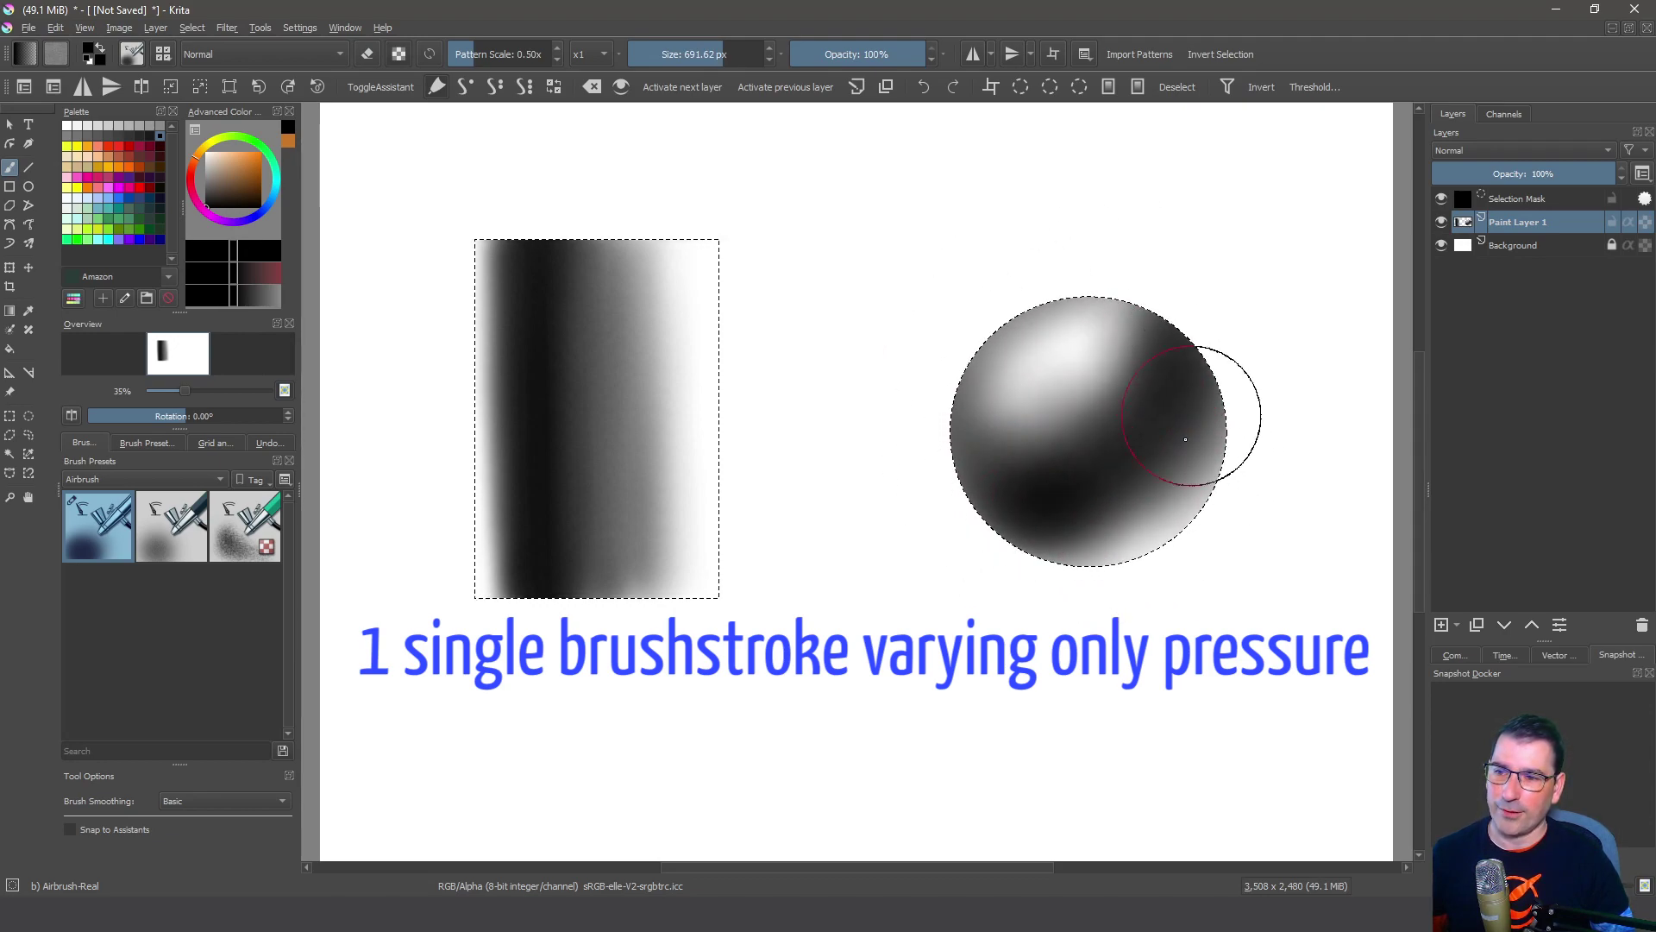
Clear the paint inside the selections and switch to the Airbrush-Real Grain preset
{"action": "key", "text": "Delete"}
{"action": "key", "text": "slash"}
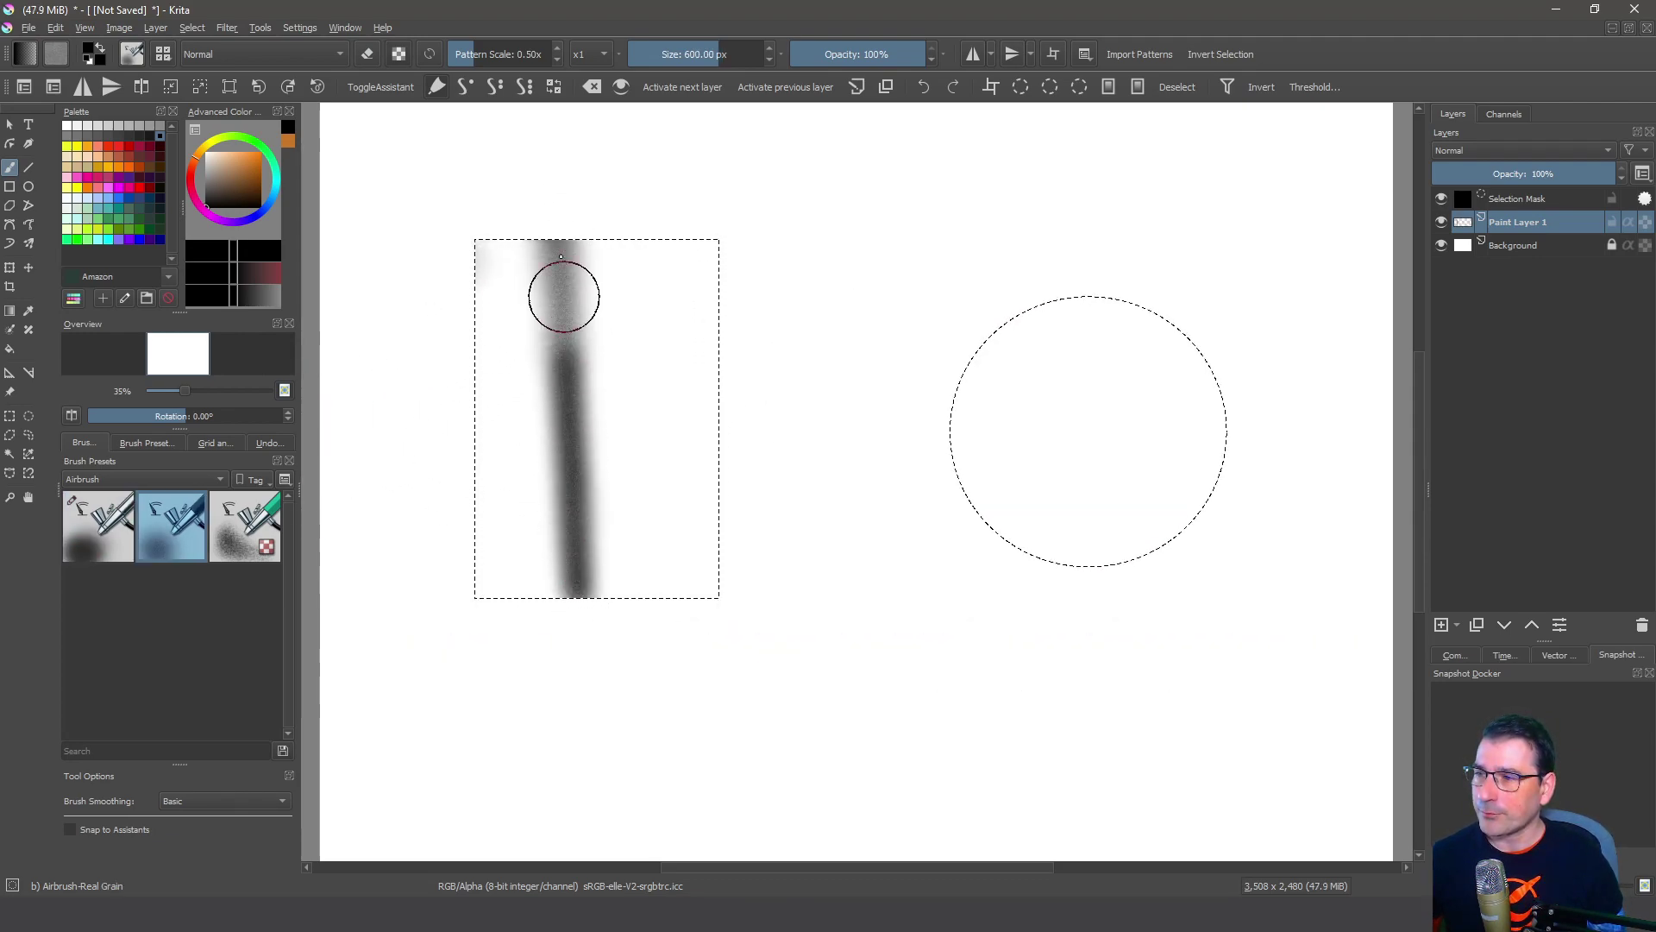
{"action": "scroll", "coordinate": [595, 442], "scroll_direction": "up", "scroll_amount": 6}
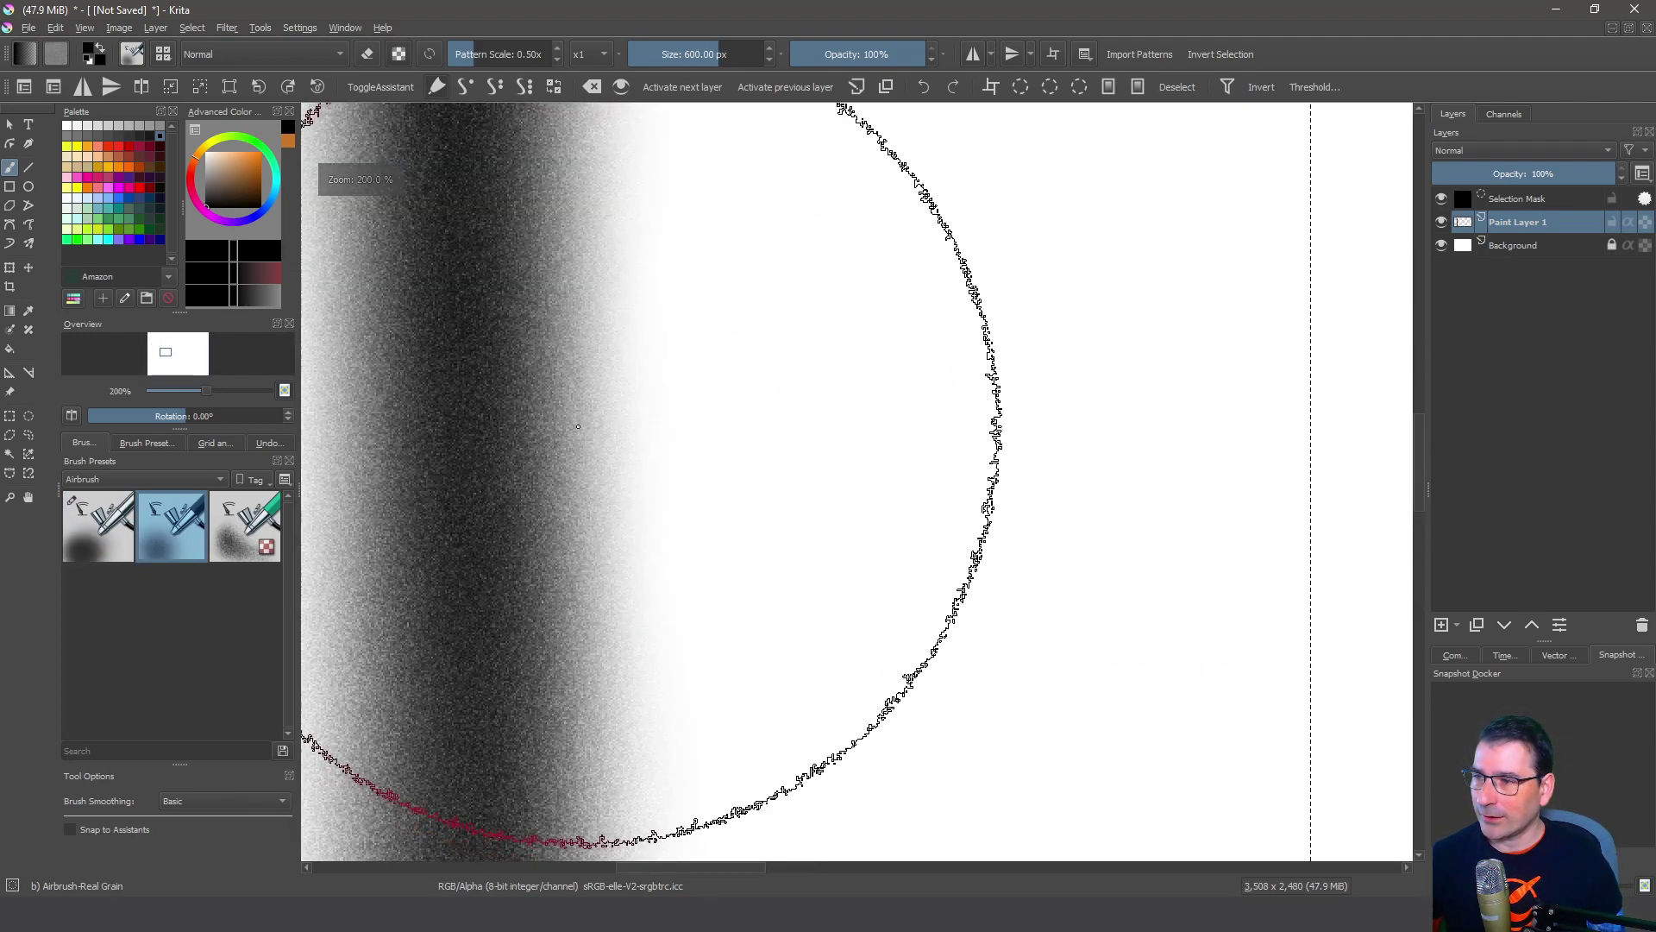
{"action": "scroll", "coordinate": [544, 410], "scroll_direction": "up", "scroll_amount": 2}
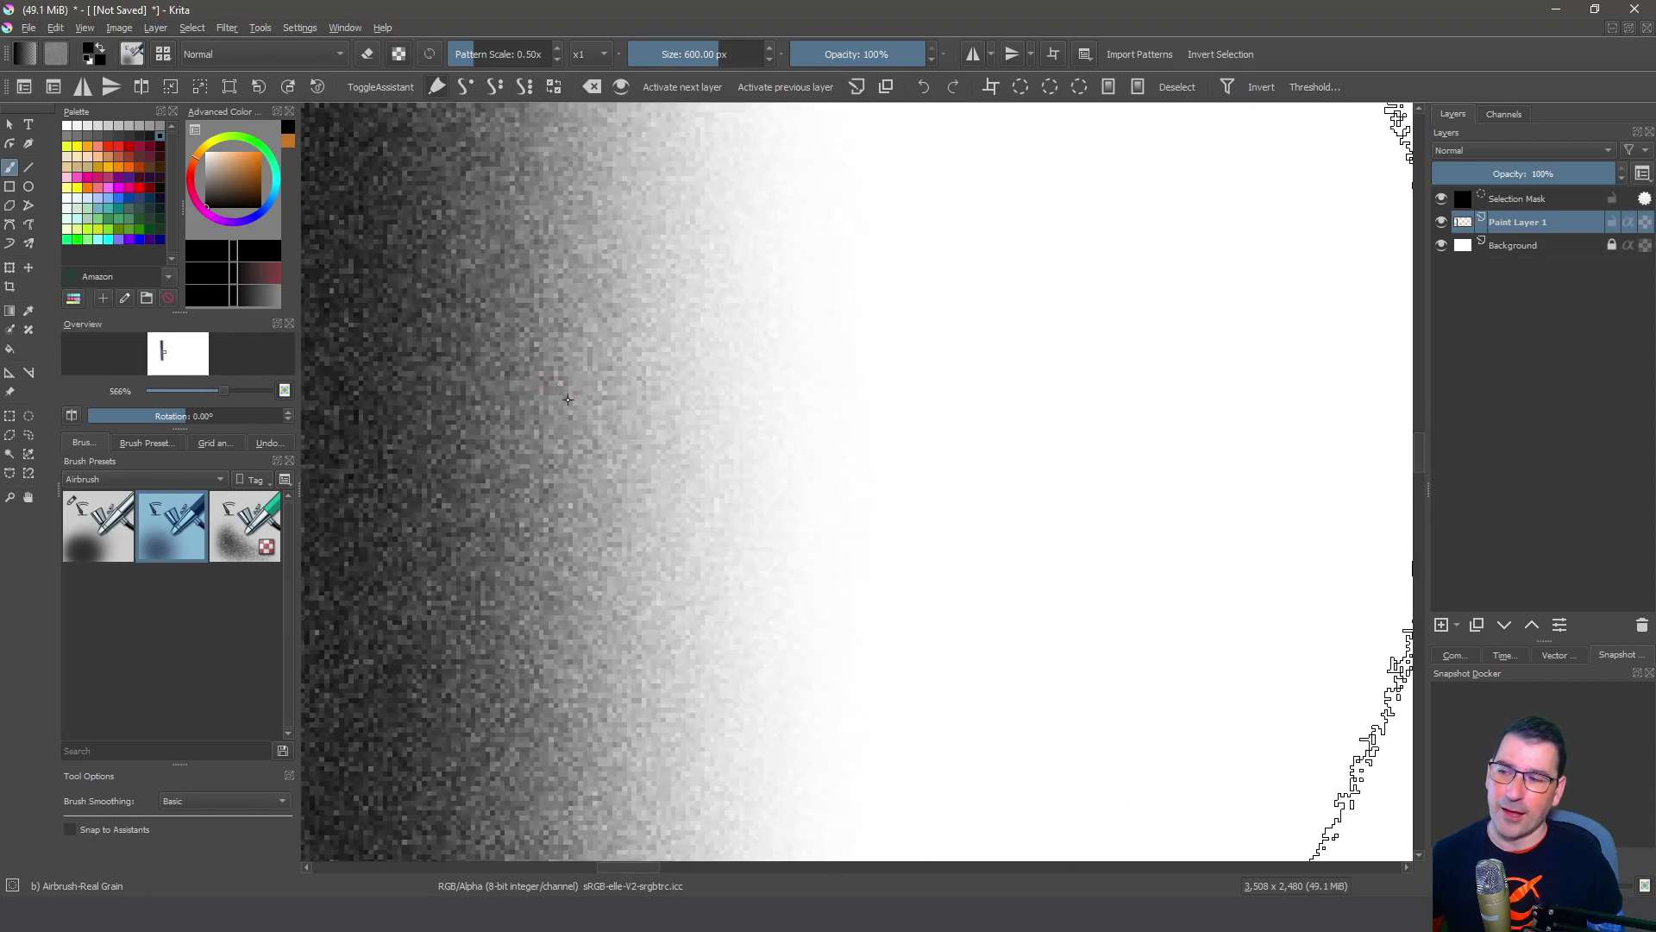
{"action": "scroll", "coordinate": [567, 385], "scroll_direction": "down", "scroll_amount": 5}
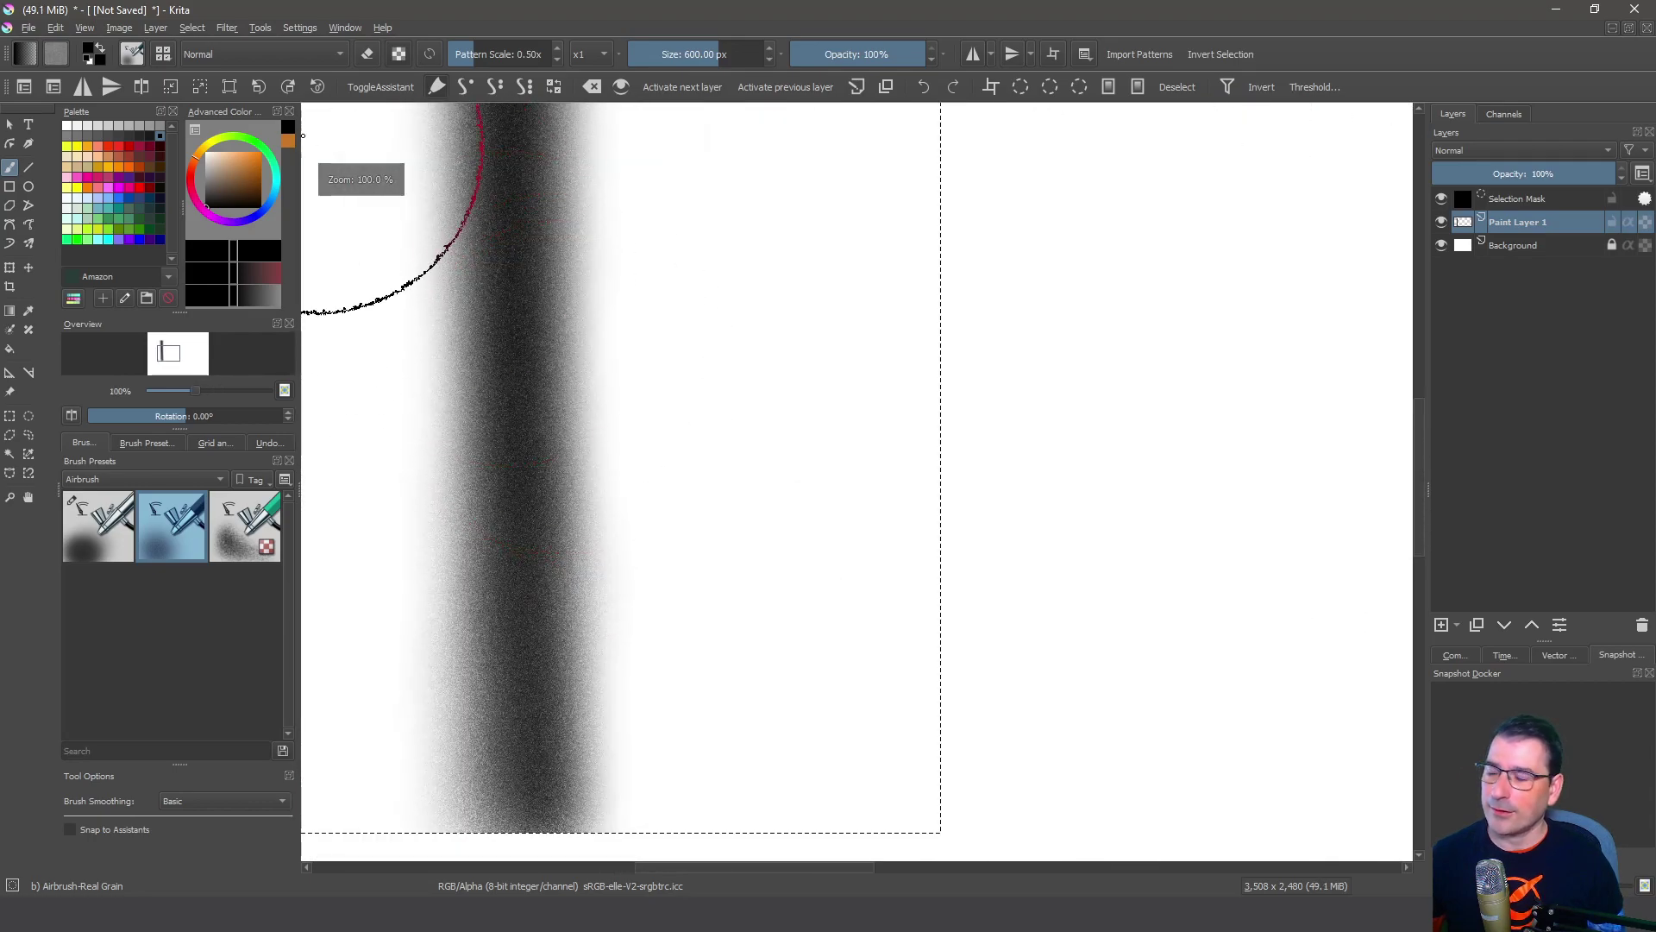
Set the brush tip Randomness to 0 and paint a dark grainy band in the rectangle
{"action": "left_click", "coordinate": [138, 57]}
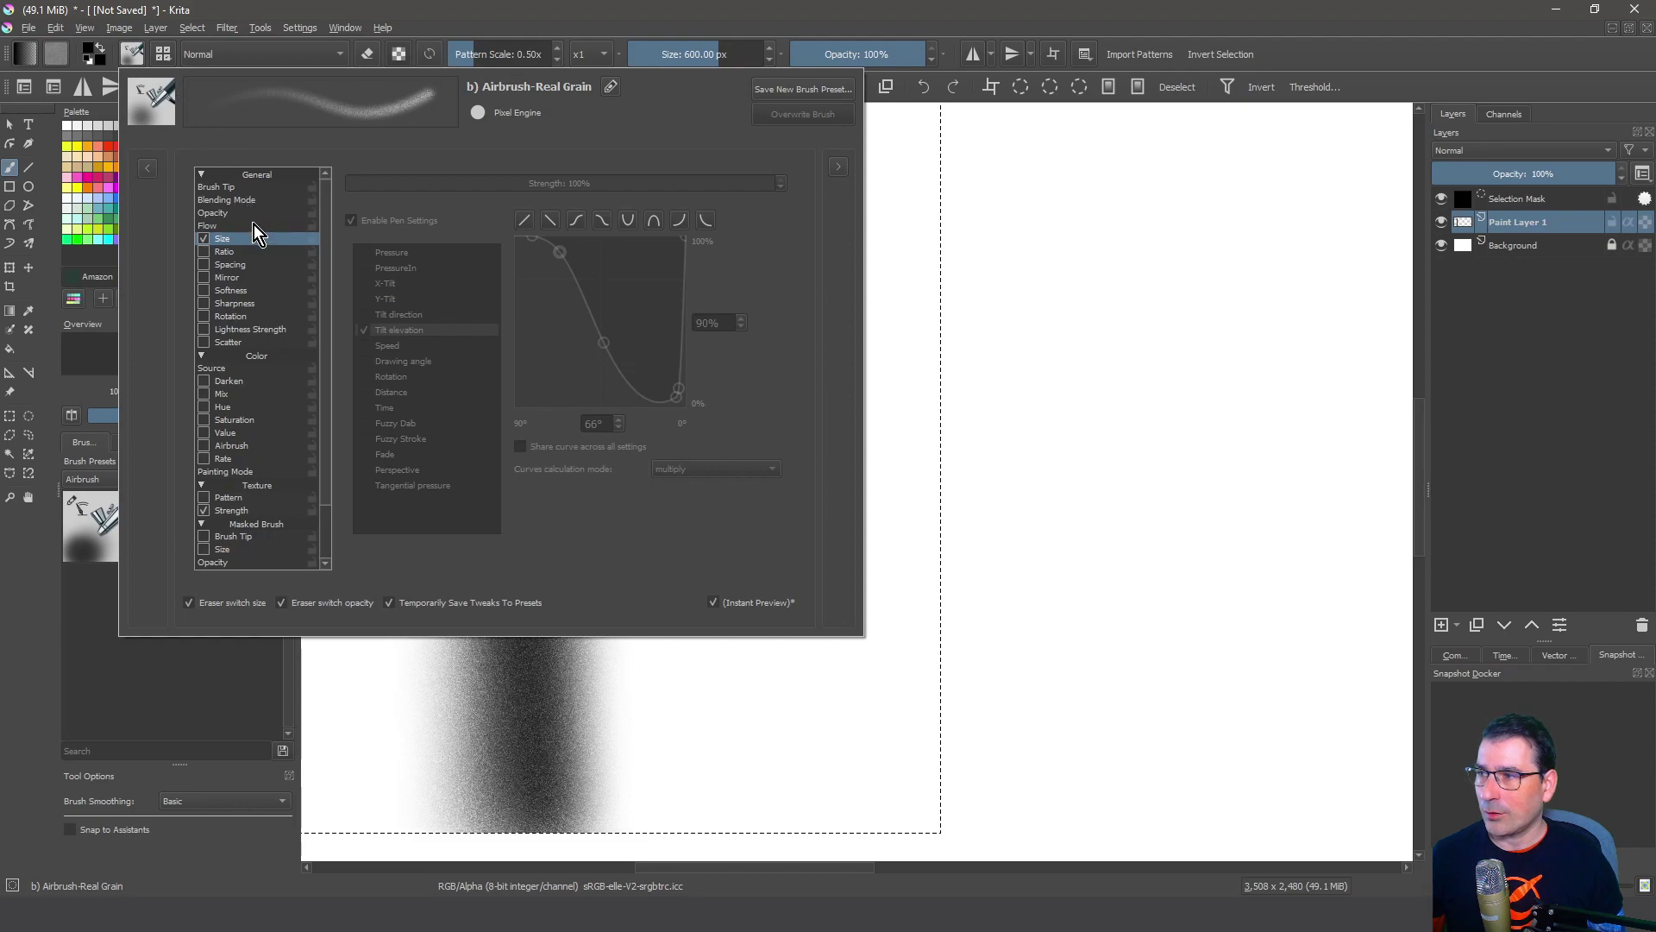
{"action": "left_click", "coordinate": [220, 187]}
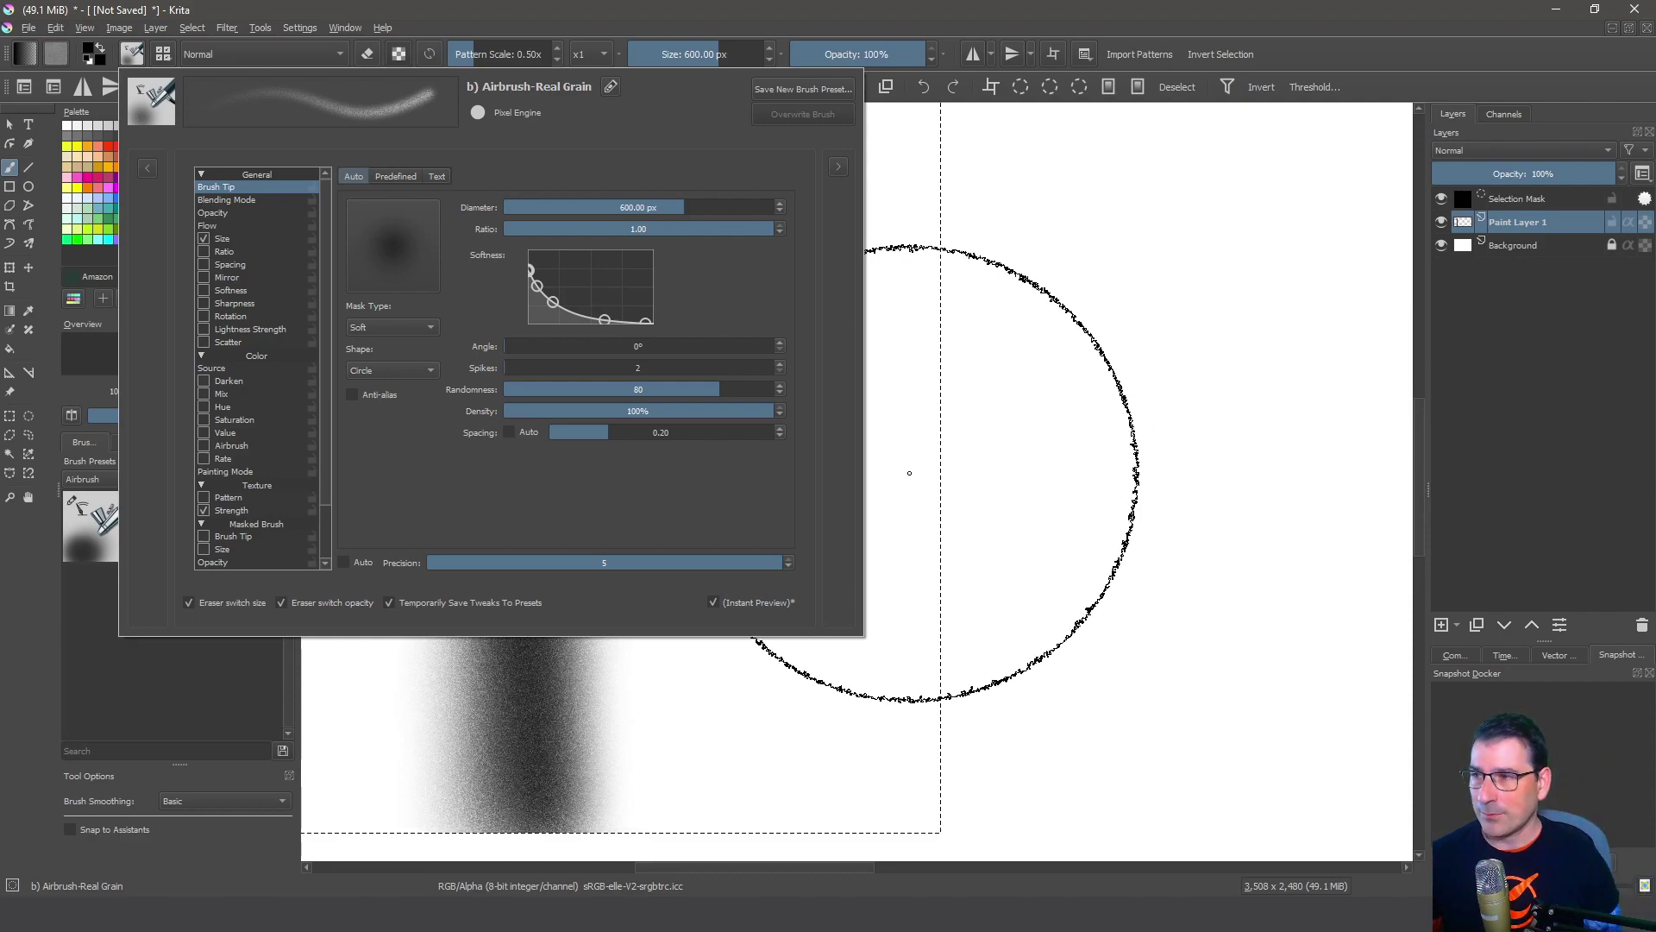
{"action": "left_click", "coordinate": [596, 392]}
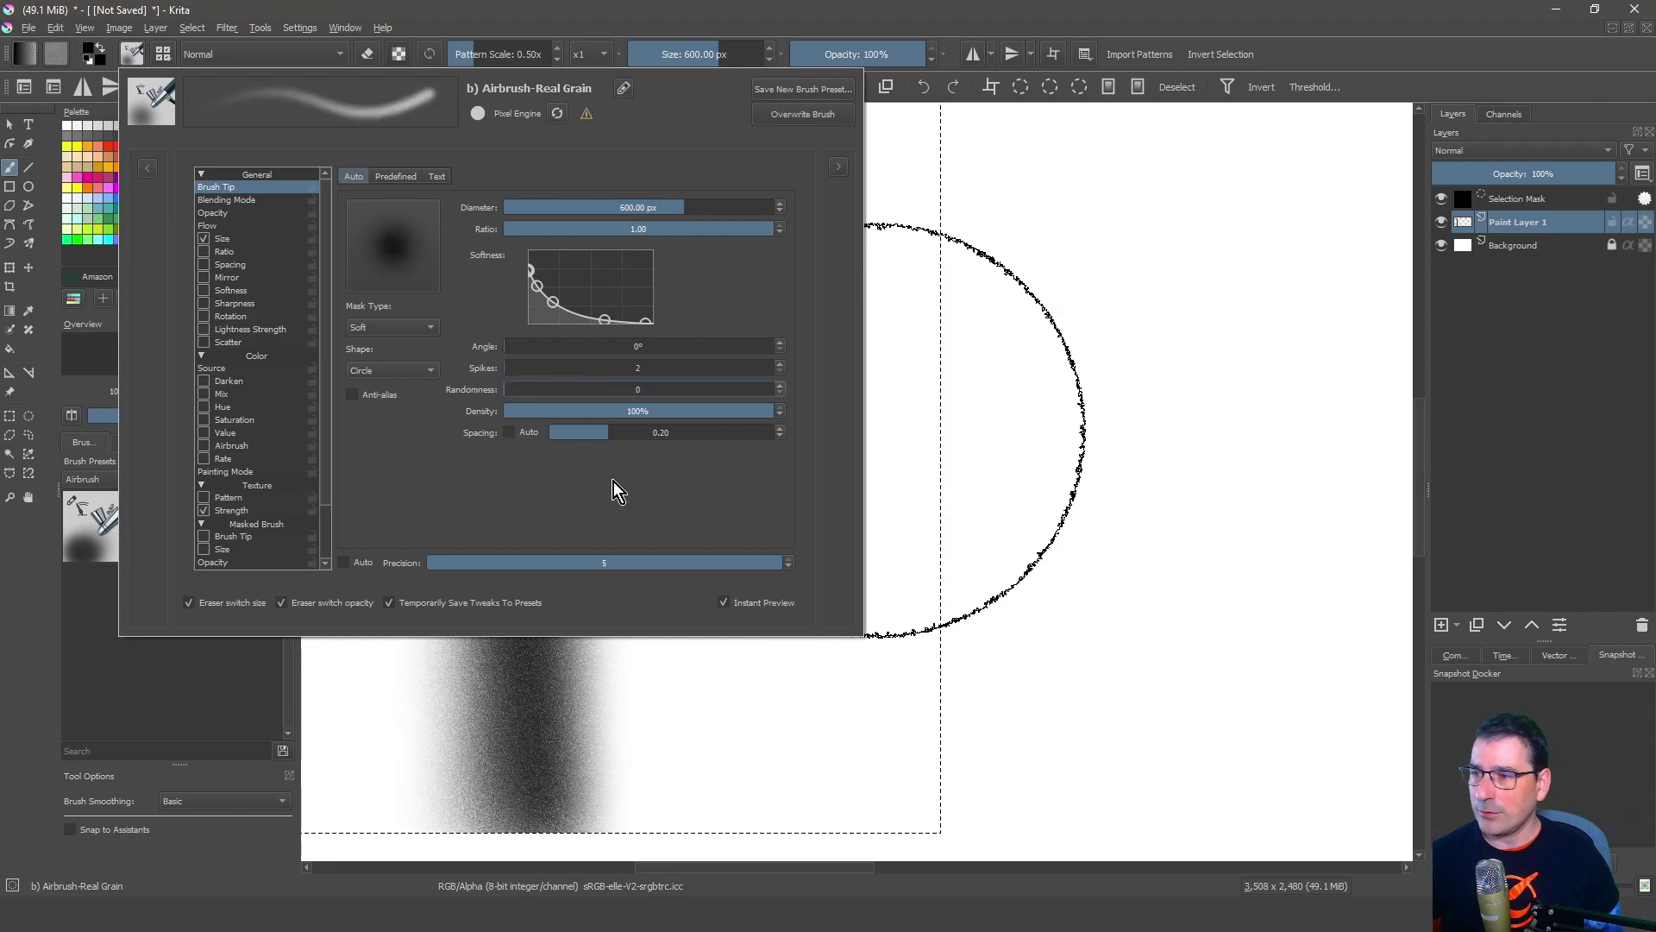
{"action": "left_click", "coordinate": [765, 710]}
{"action": "left_click", "coordinate": [765, 710]}
{"action": "mouse_move", "coordinate": [833, 280]}
{"action": "left_mouse_down"}
{"action": "mouse_move", "coordinate": [777, 566]}
{"action": "mouse_move", "coordinate": [806, 92]}
{"action": "mouse_move", "coordinate": [785, 767]}
{"action": "left_mouse_up"}
{"action": "mouse_move", "coordinate": [532, 345]}
{"action": "left_mouse_down"}
{"action": "mouse_move", "coordinate": [777, 359]}
{"action": "mouse_move", "coordinate": [544, 448]}
{"action": "mouse_move", "coordinate": [774, 434]}
{"action": "left_mouse_up"}
Switch to Airbrush-Real Grain Pattern, deselect, clear the layer, and paint a tall grainy stroke
{"action": "key", "text": "minus"}
{"action": "key", "text": "minus"}
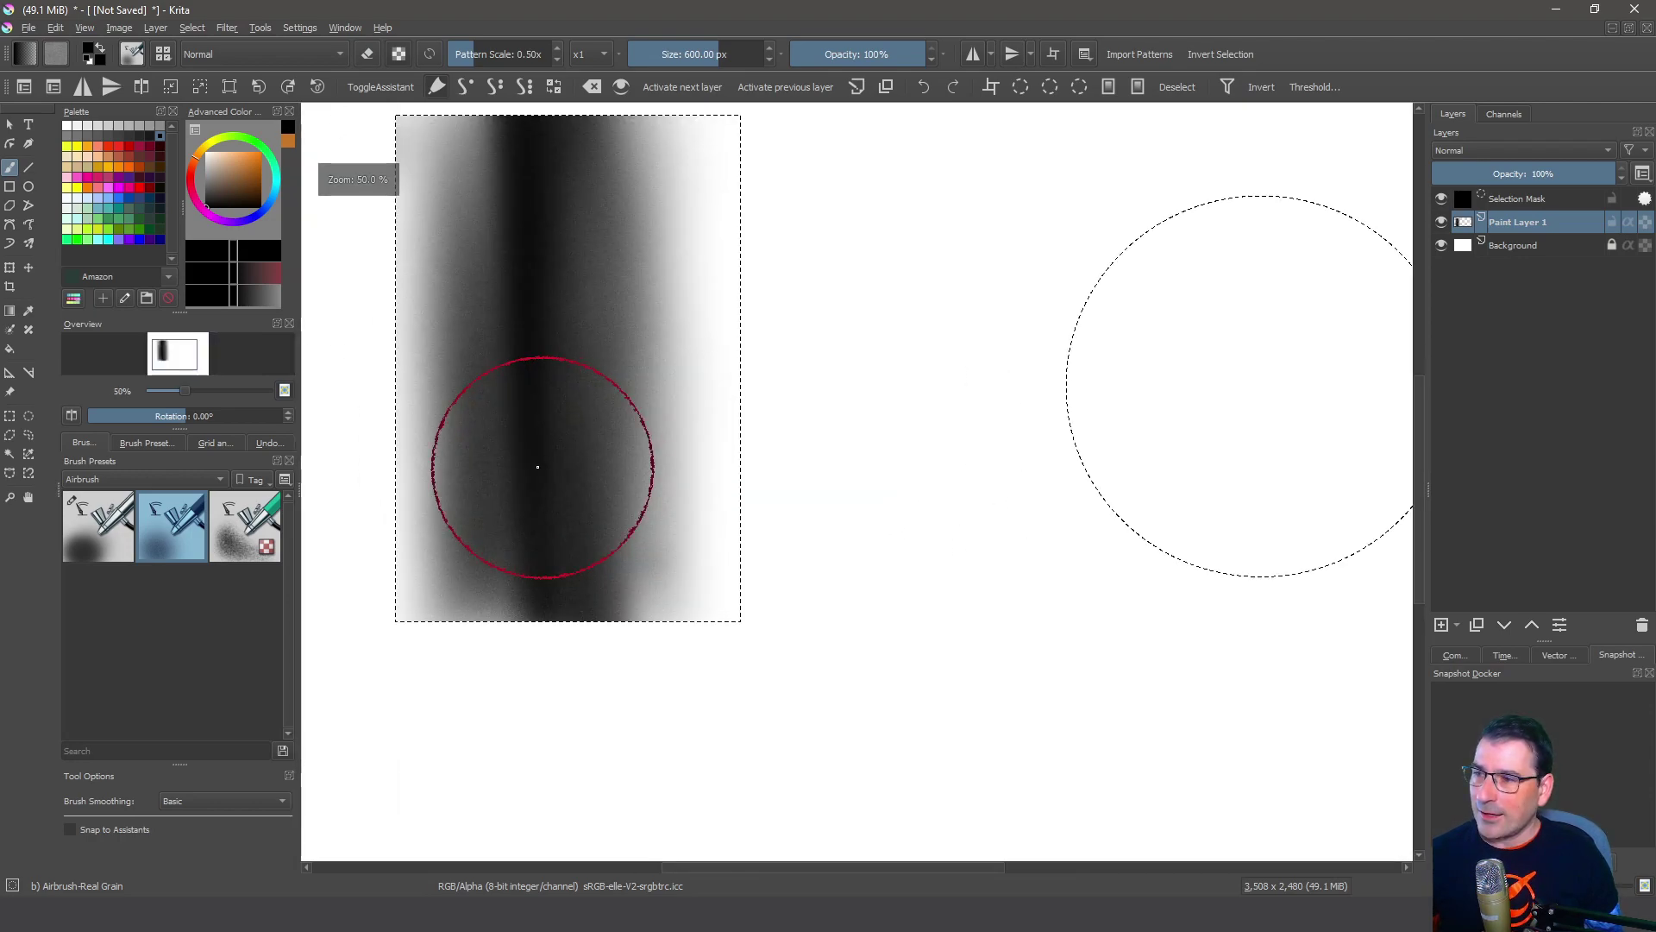
{"action": "left_click", "coordinate": [240, 547]}
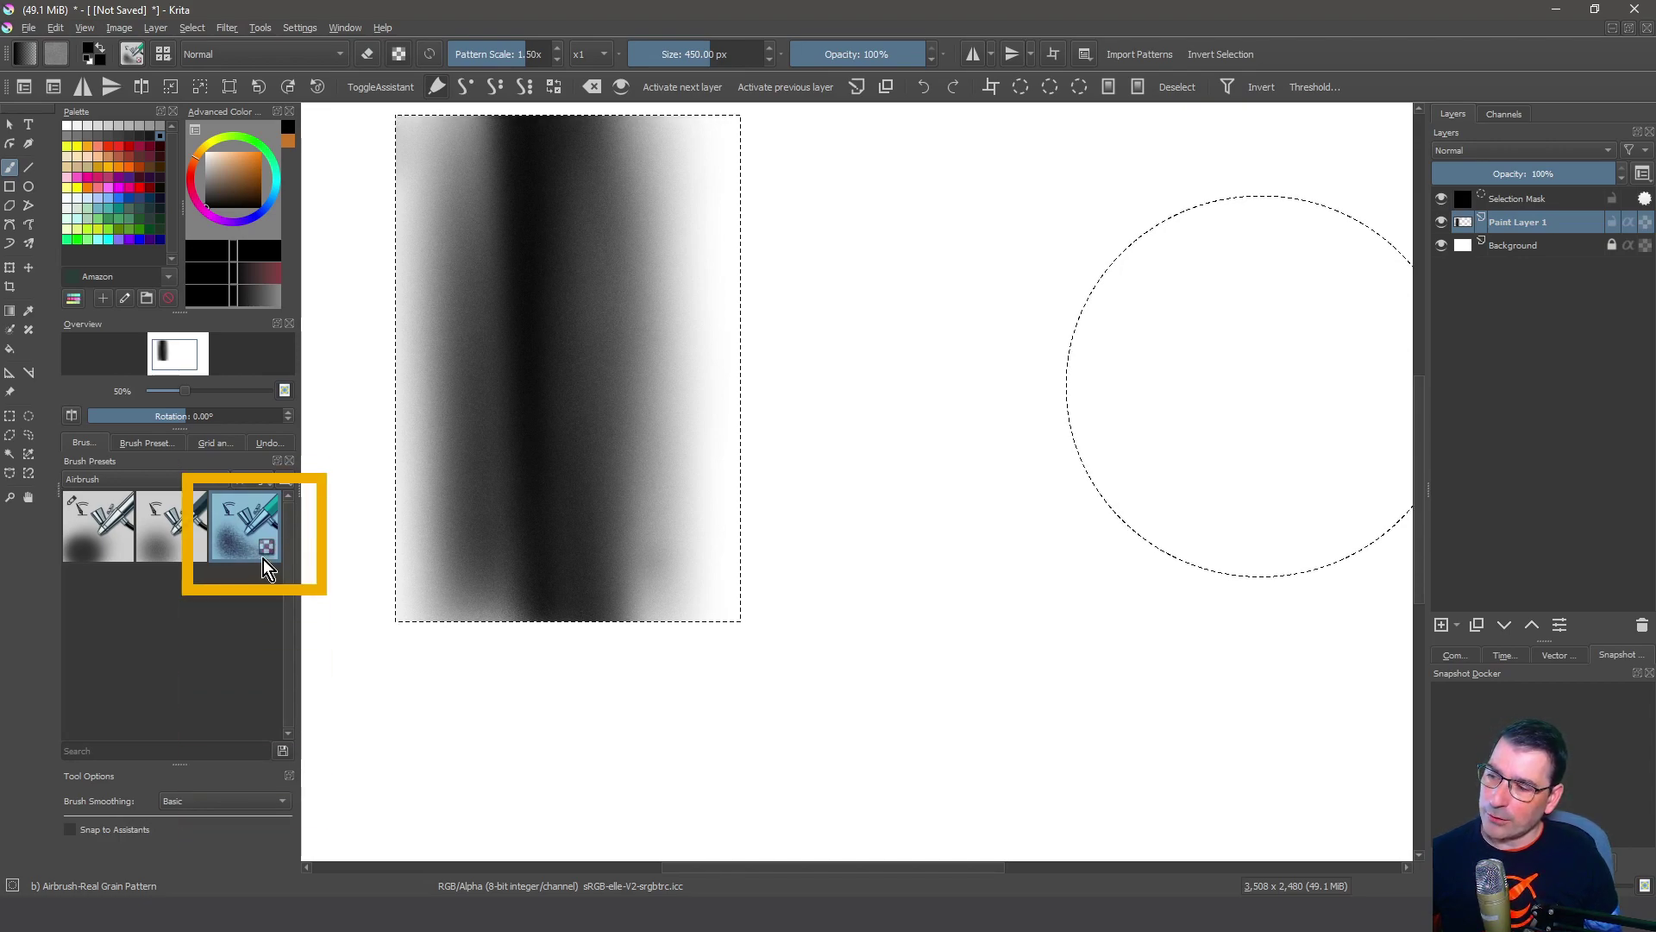
{"action": "key", "text": "ctrl+shift+a"}
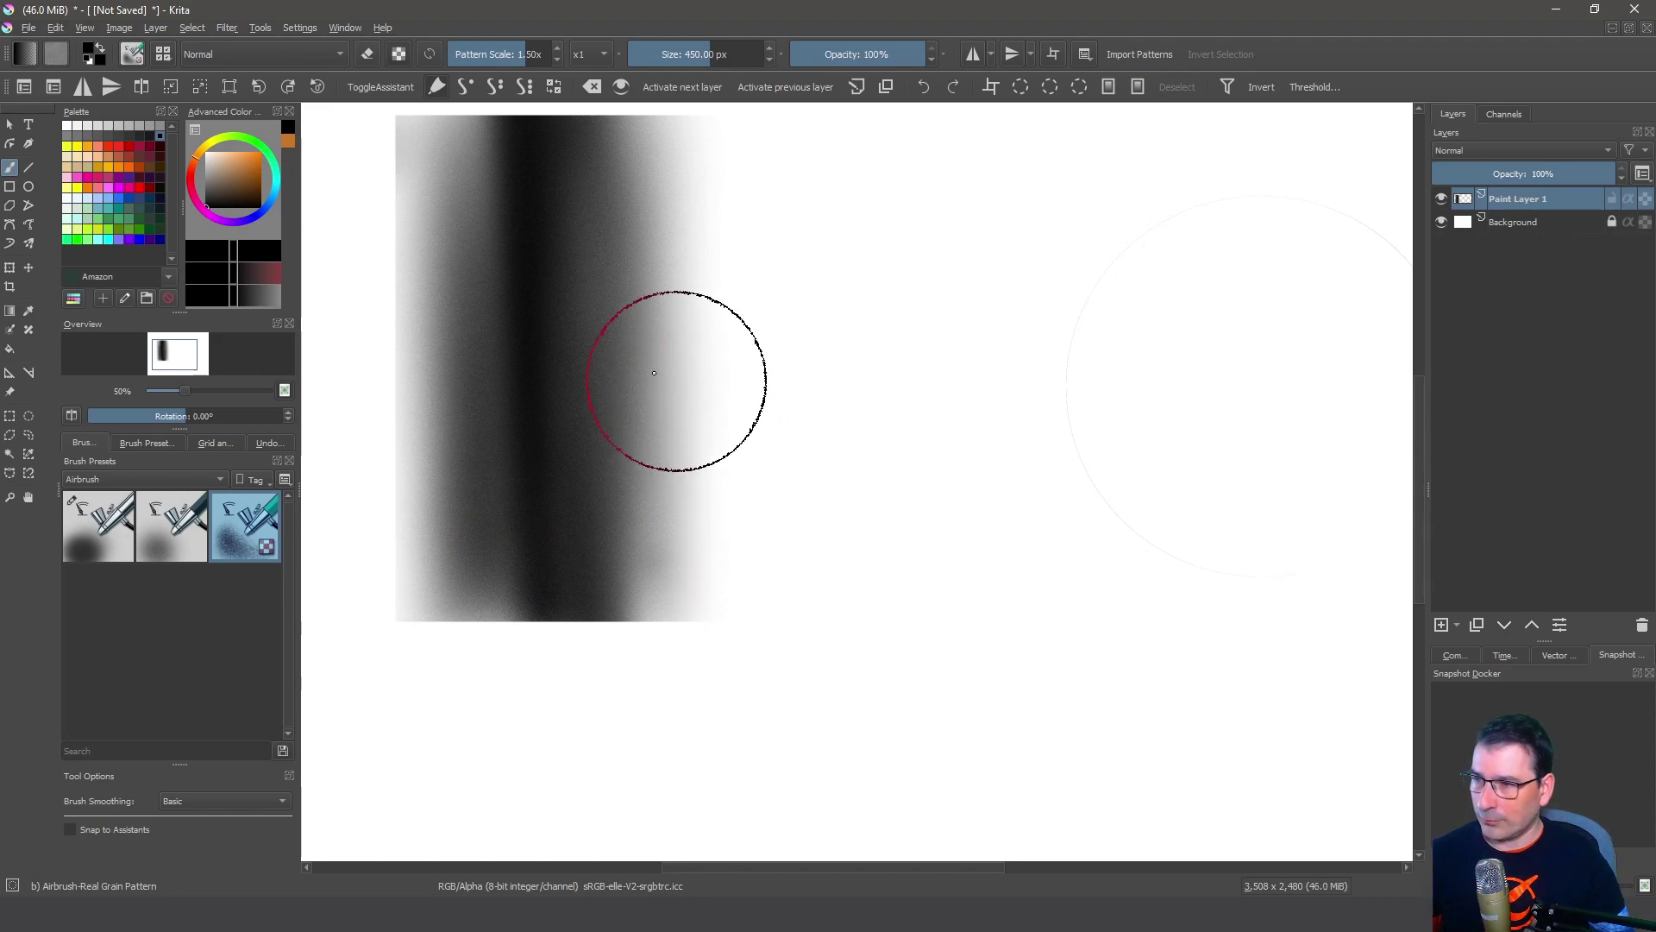
{"action": "left_click_drag", "start_coordinate": [646, 448], "coordinate": [728, 581]}
{"action": "key", "text": "Delete"}
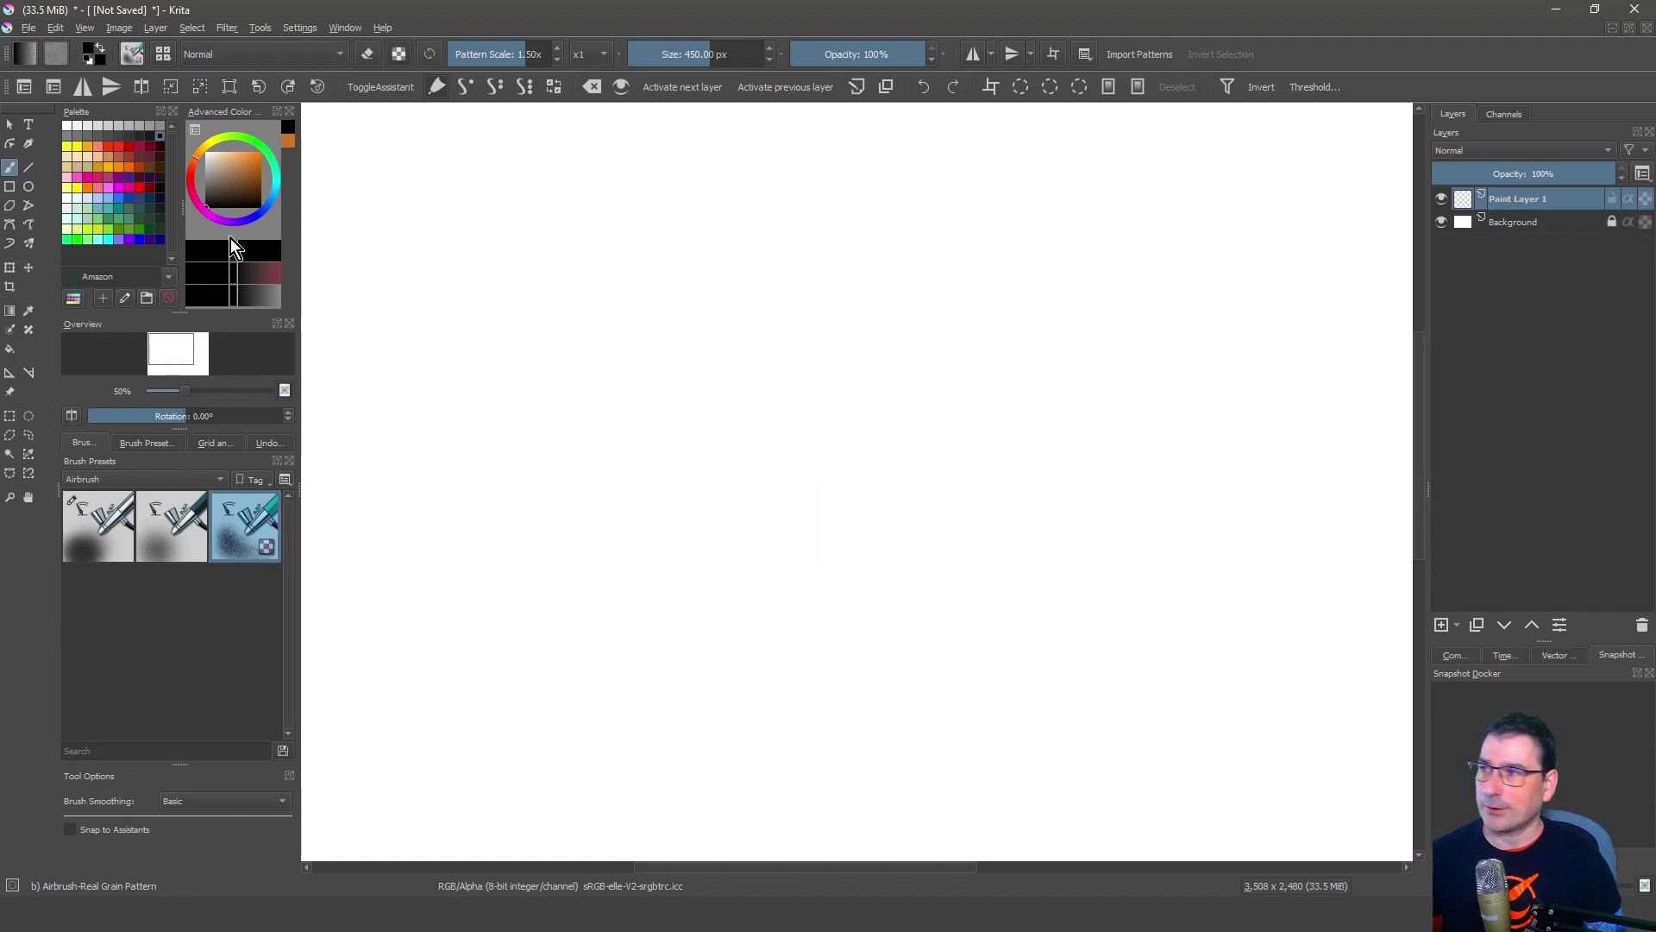
{"action": "mouse_move", "coordinate": [666, 207]}
{"action": "left_mouse_down"}
{"action": "mouse_move", "coordinate": [677, 760]}
{"action": "mouse_move", "coordinate": [702, 758]}
{"action": "mouse_move", "coordinate": [722, 695]}
{"action": "mouse_move", "coordinate": [728, 728]}
{"action": "mouse_move", "coordinate": [774, 747]}
{"action": "mouse_move", "coordinate": [805, 396]}
{"action": "mouse_move", "coordinate": [810, 580]}
{"action": "mouse_move", "coordinate": [739, 277]}
{"action": "mouse_move", "coordinate": [719, 616]}
{"action": "mouse_move", "coordinate": [728, 277]}
{"action": "mouse_move", "coordinate": [769, 371]}
{"action": "mouse_move", "coordinate": [891, 314]}
{"action": "left_mouse_up"}
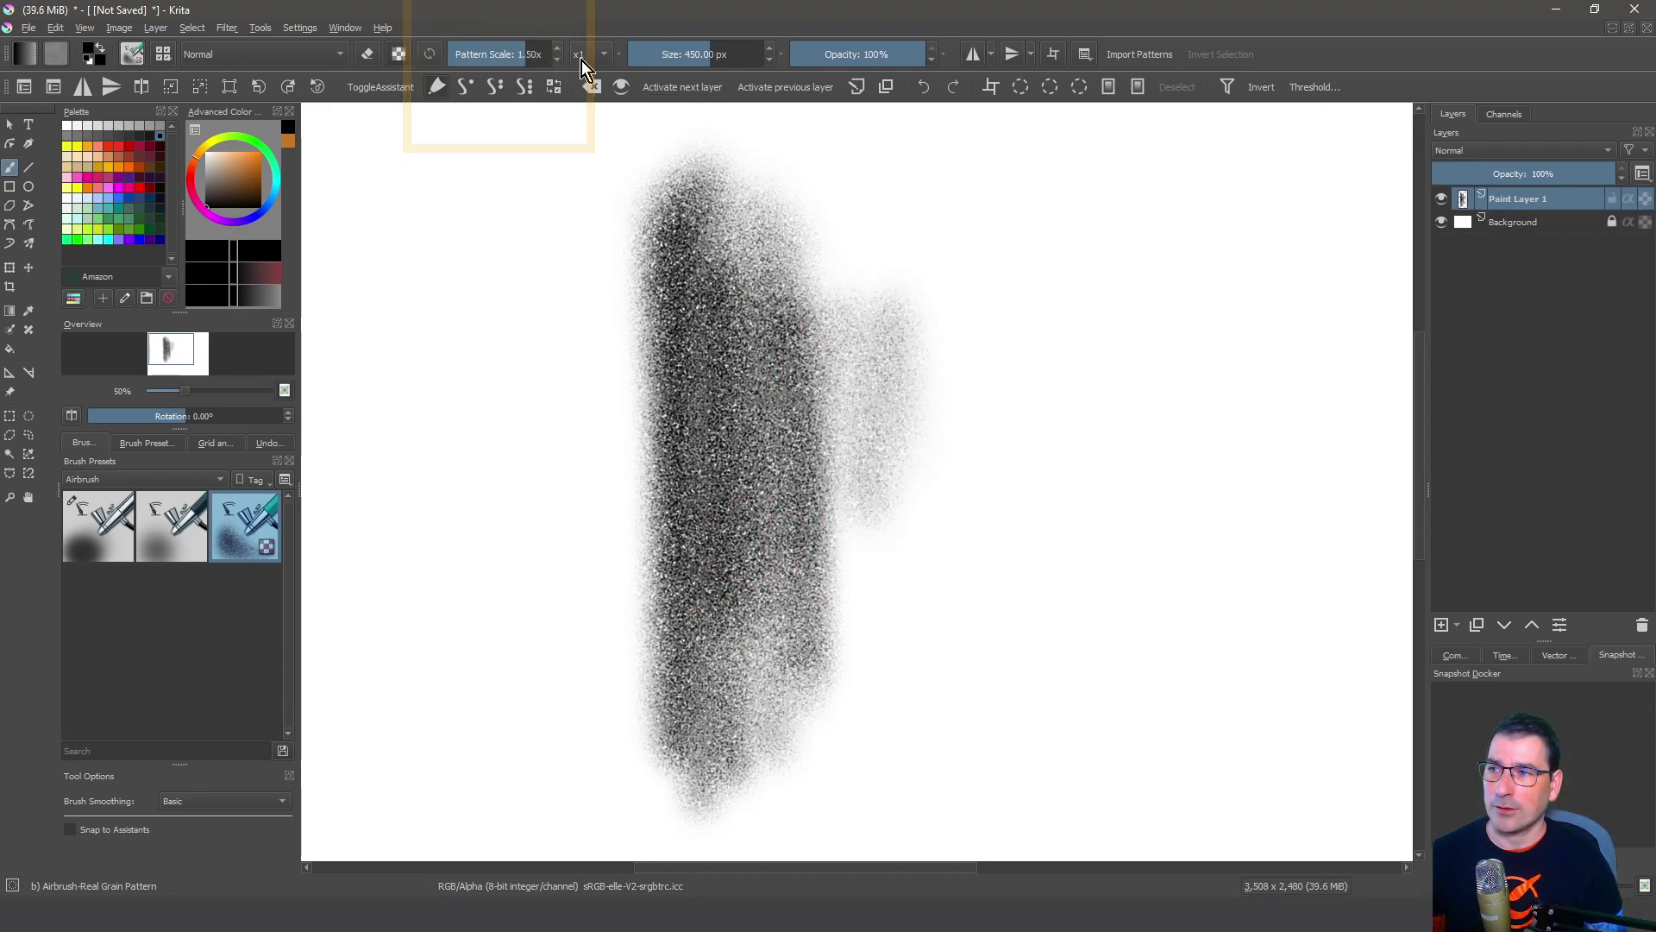
Lower the pattern scale to about 0.87x, then 0.42x, painting a vertical test stroke at each
{"action": "left_click", "coordinate": [621, 55]}
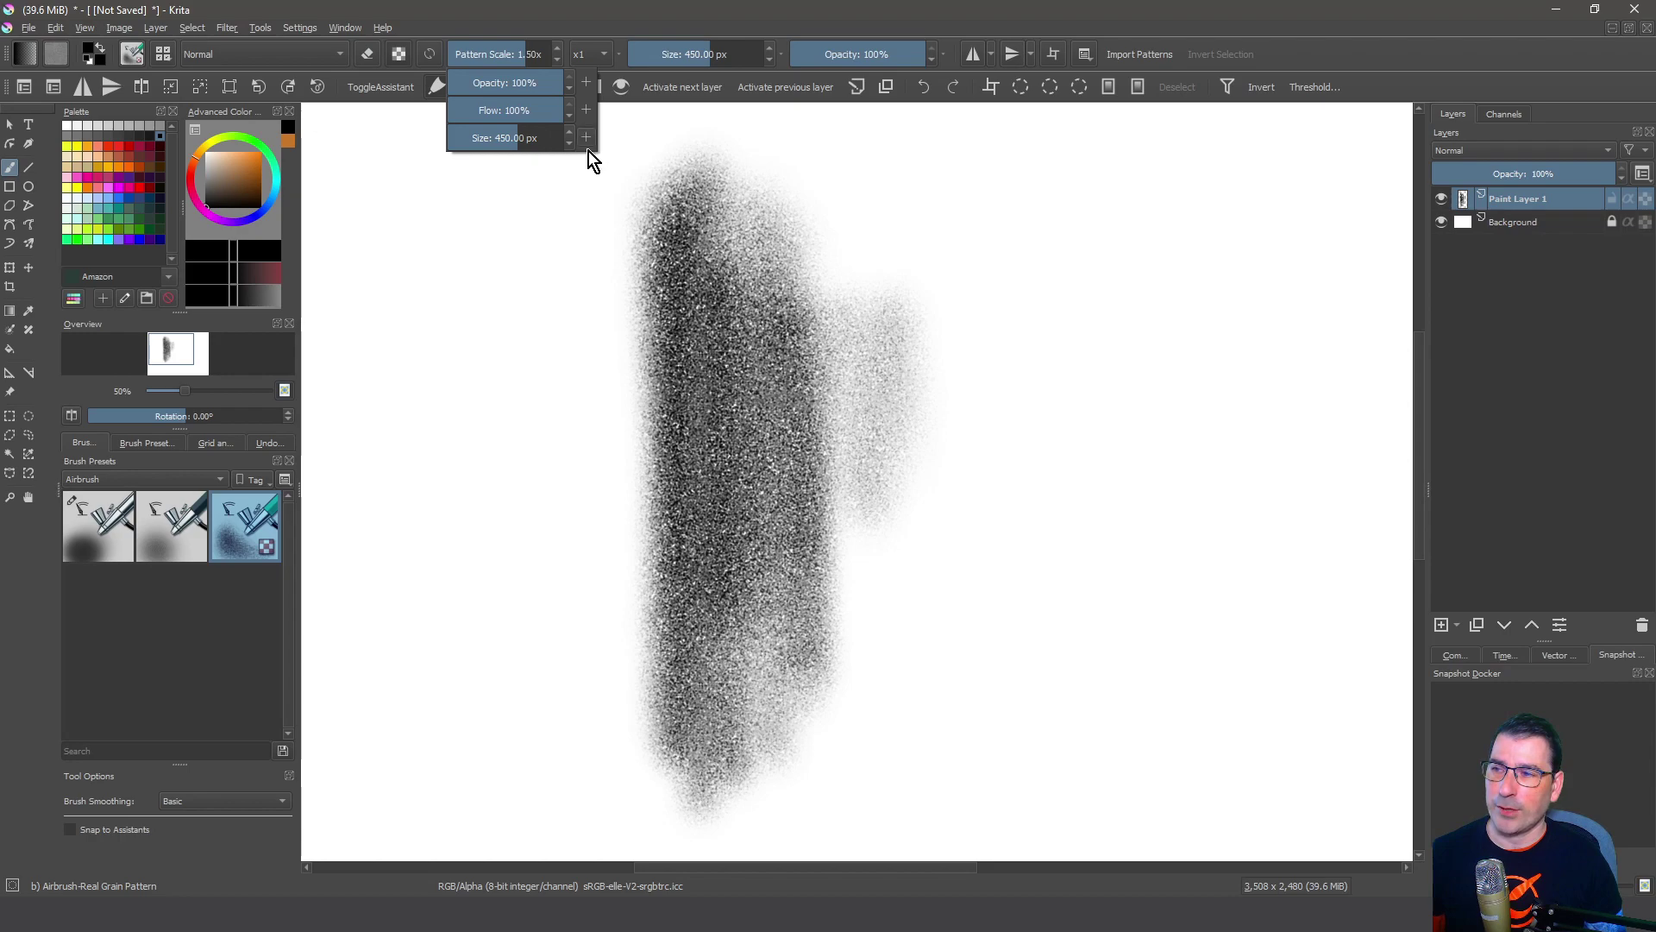
{"action": "mouse_move", "coordinate": [470, 54]}
{"action": "left_mouse_down"}
{"action": "mouse_move", "coordinate": [516, 53]}
{"action": "mouse_move", "coordinate": [500, 52]}
{"action": "left_mouse_up"}
{"action": "mouse_move", "coordinate": [862, 251]}
{"action": "left_mouse_down"}
{"action": "mouse_move", "coordinate": [917, 214]}
{"action": "mouse_move", "coordinate": [939, 276]}
{"action": "mouse_move", "coordinate": [951, 240]}
{"action": "mouse_move", "coordinate": [949, 750]}
{"action": "left_mouse_up"}
{"action": "left_click_drag", "start_coordinate": [490, 56], "coordinate": [471, 54]}
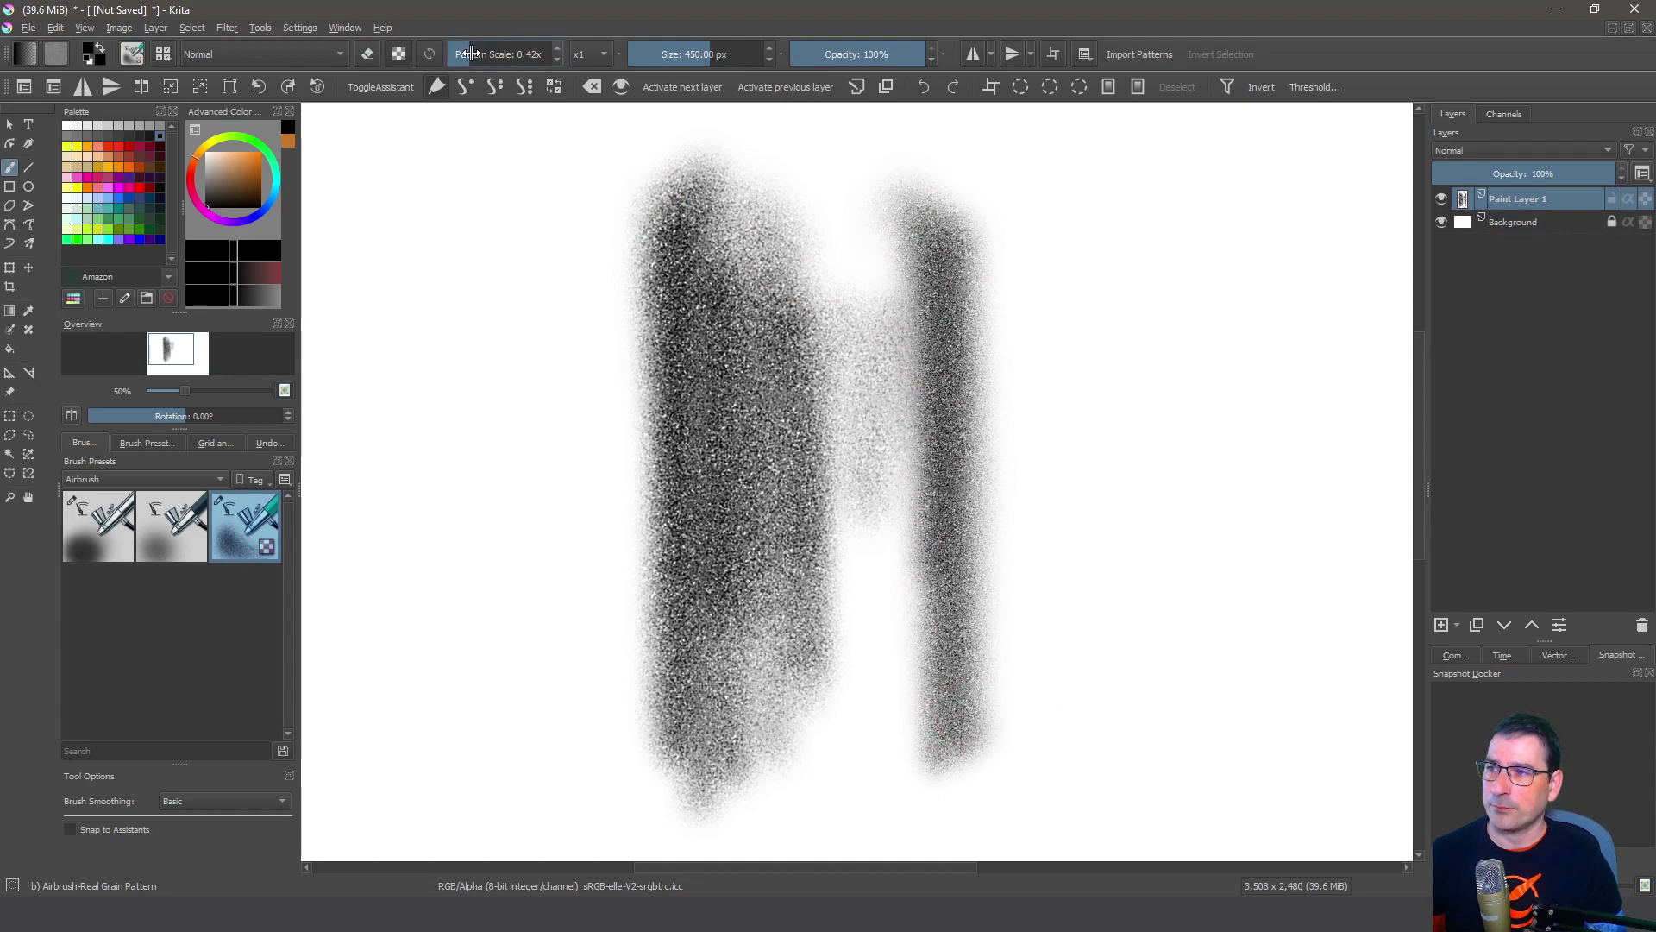
{"action": "mouse_move", "coordinate": [1095, 274]}
{"action": "left_mouse_down"}
{"action": "mouse_move", "coordinate": [1076, 211]}
{"action": "mouse_move", "coordinate": [1076, 500]}
{"action": "mouse_move", "coordinate": [1121, 759]}
{"action": "mouse_move", "coordinate": [1160, 293]}
{"action": "left_mouse_up"}
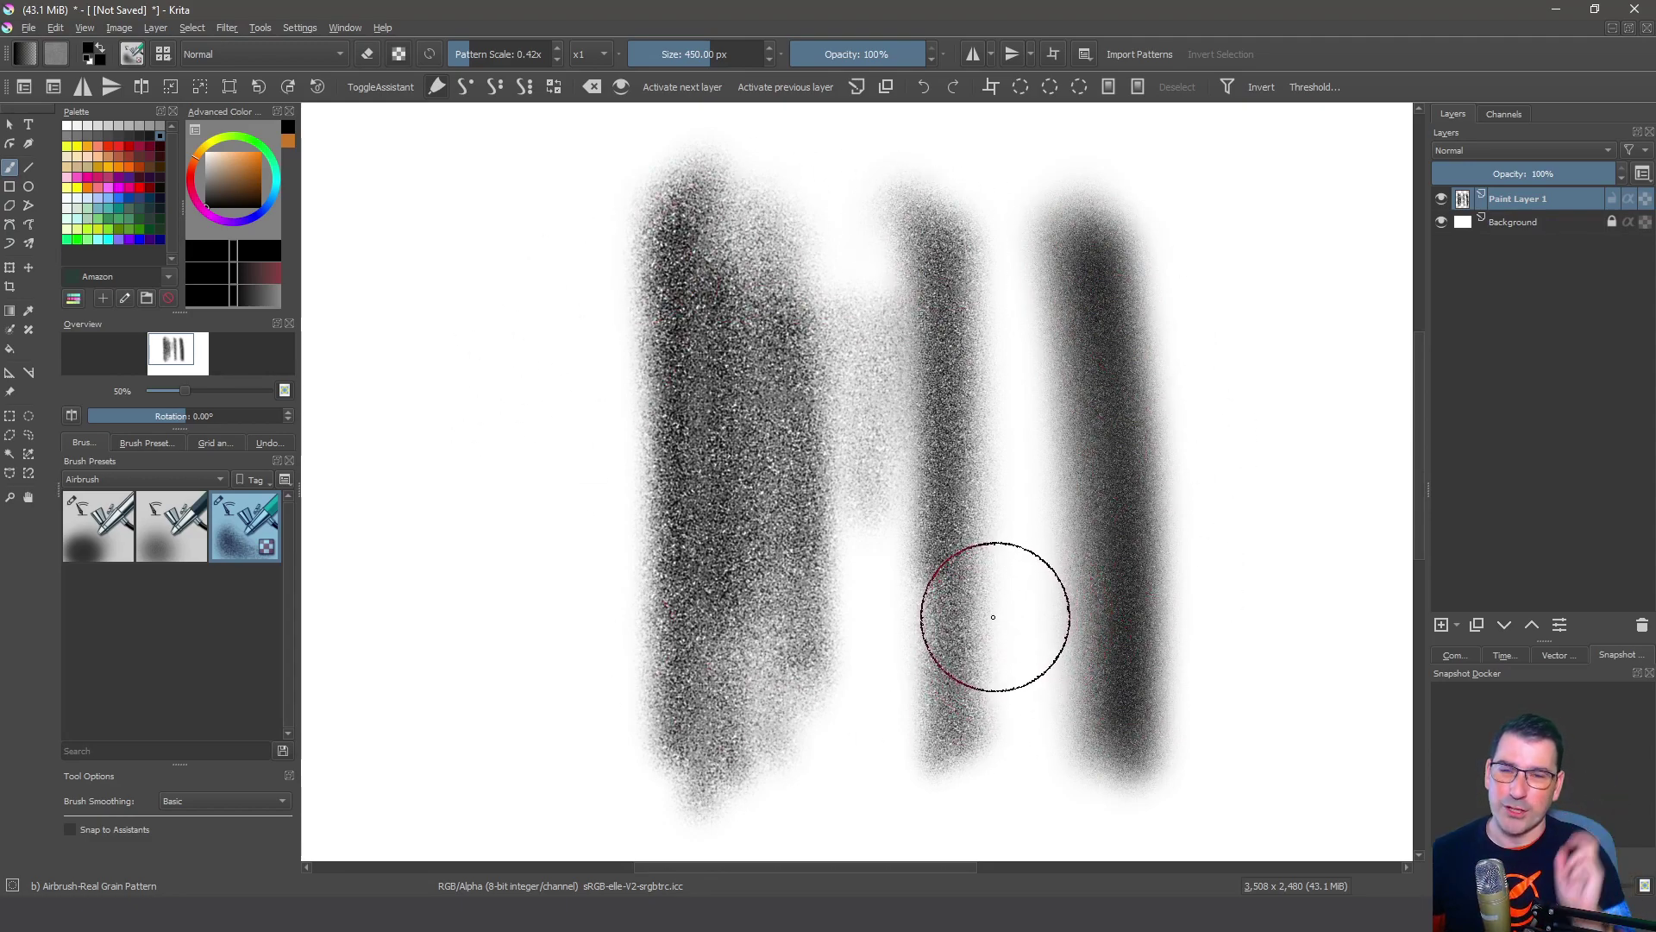
Switch the airbrush texture pattern to 04_paper-C-grain and paint a test stroke on the right
{"action": "key", "text": "F5"}
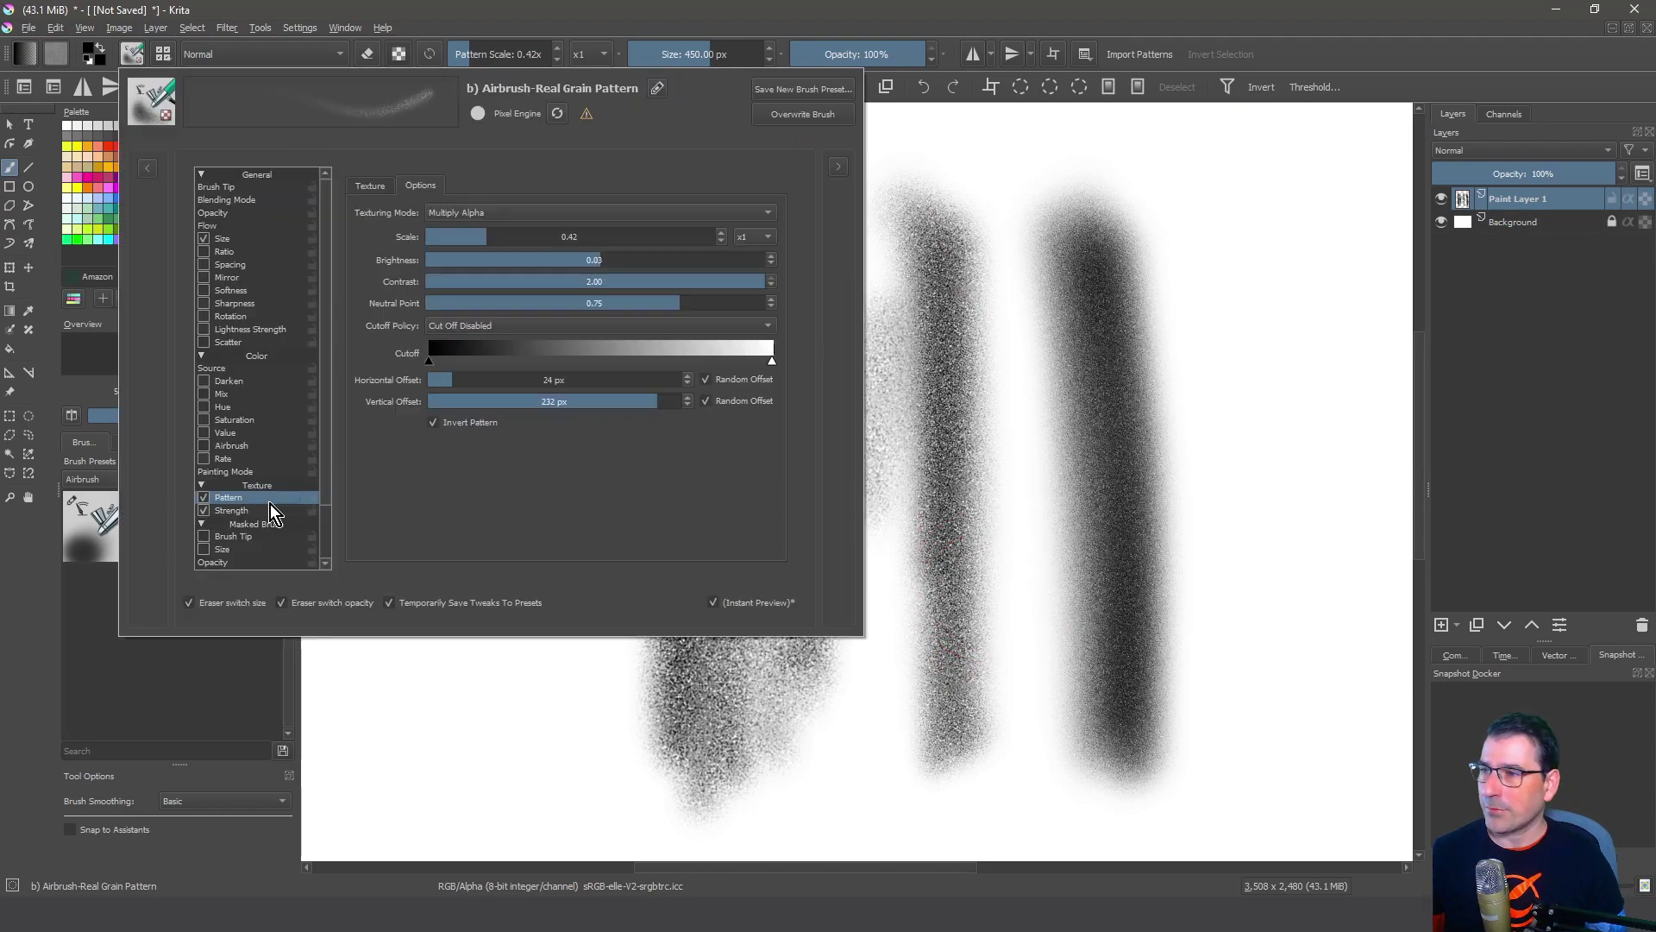
{"action": "left_click", "coordinate": [371, 187]}
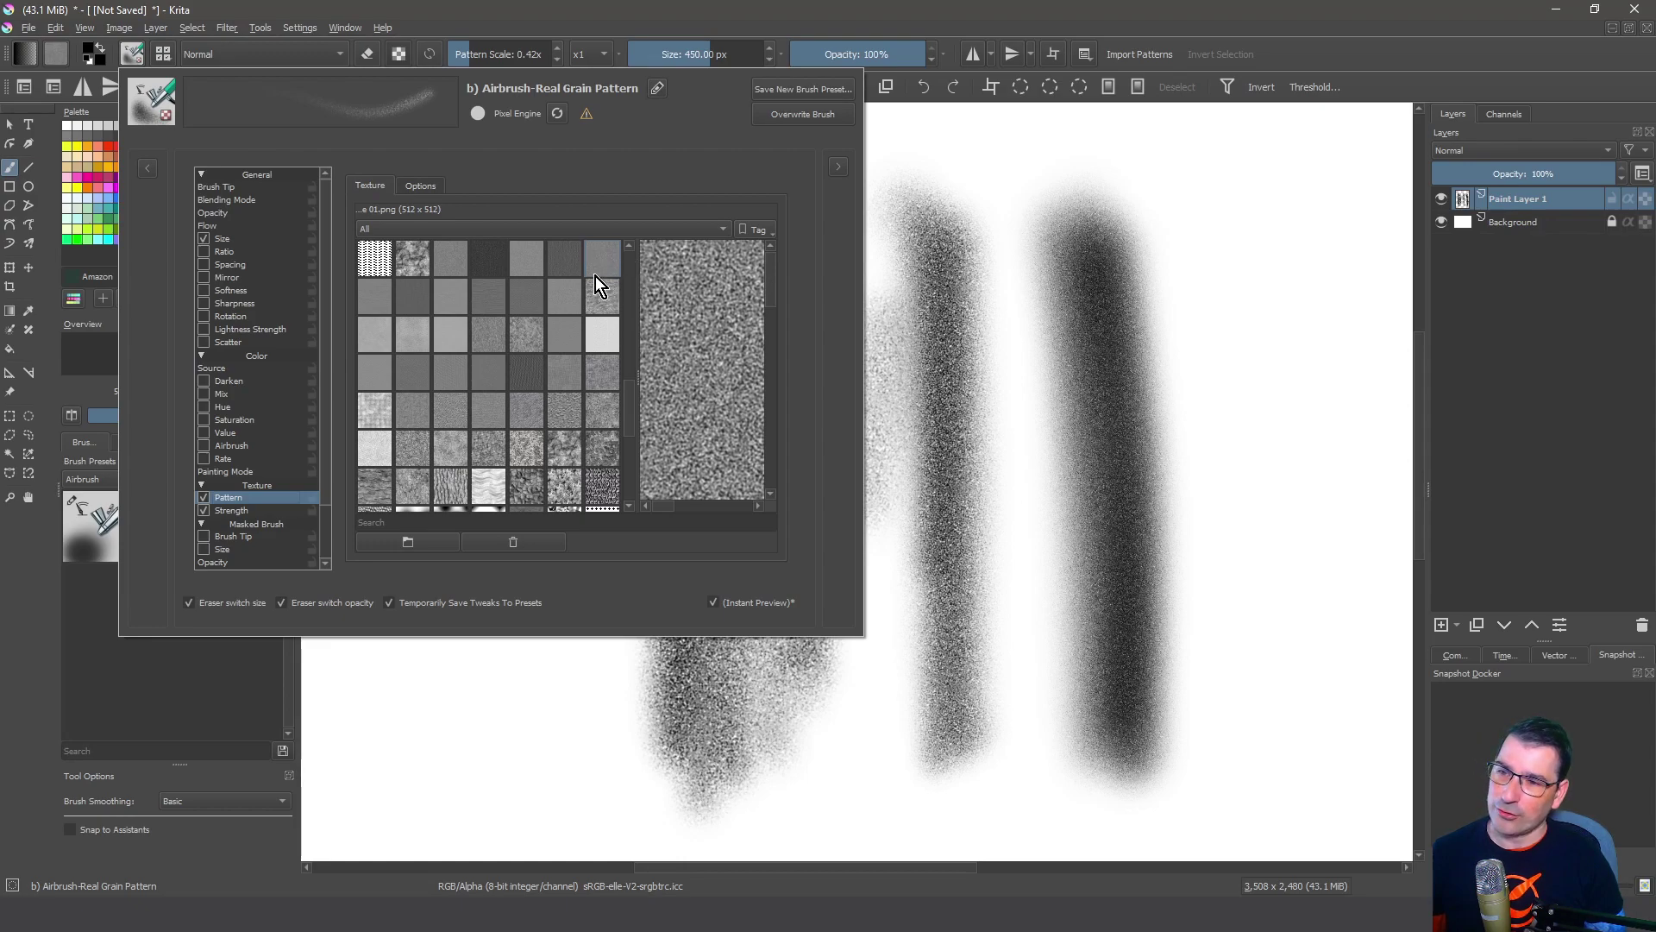
{"action": "left_click", "coordinate": [614, 336]}
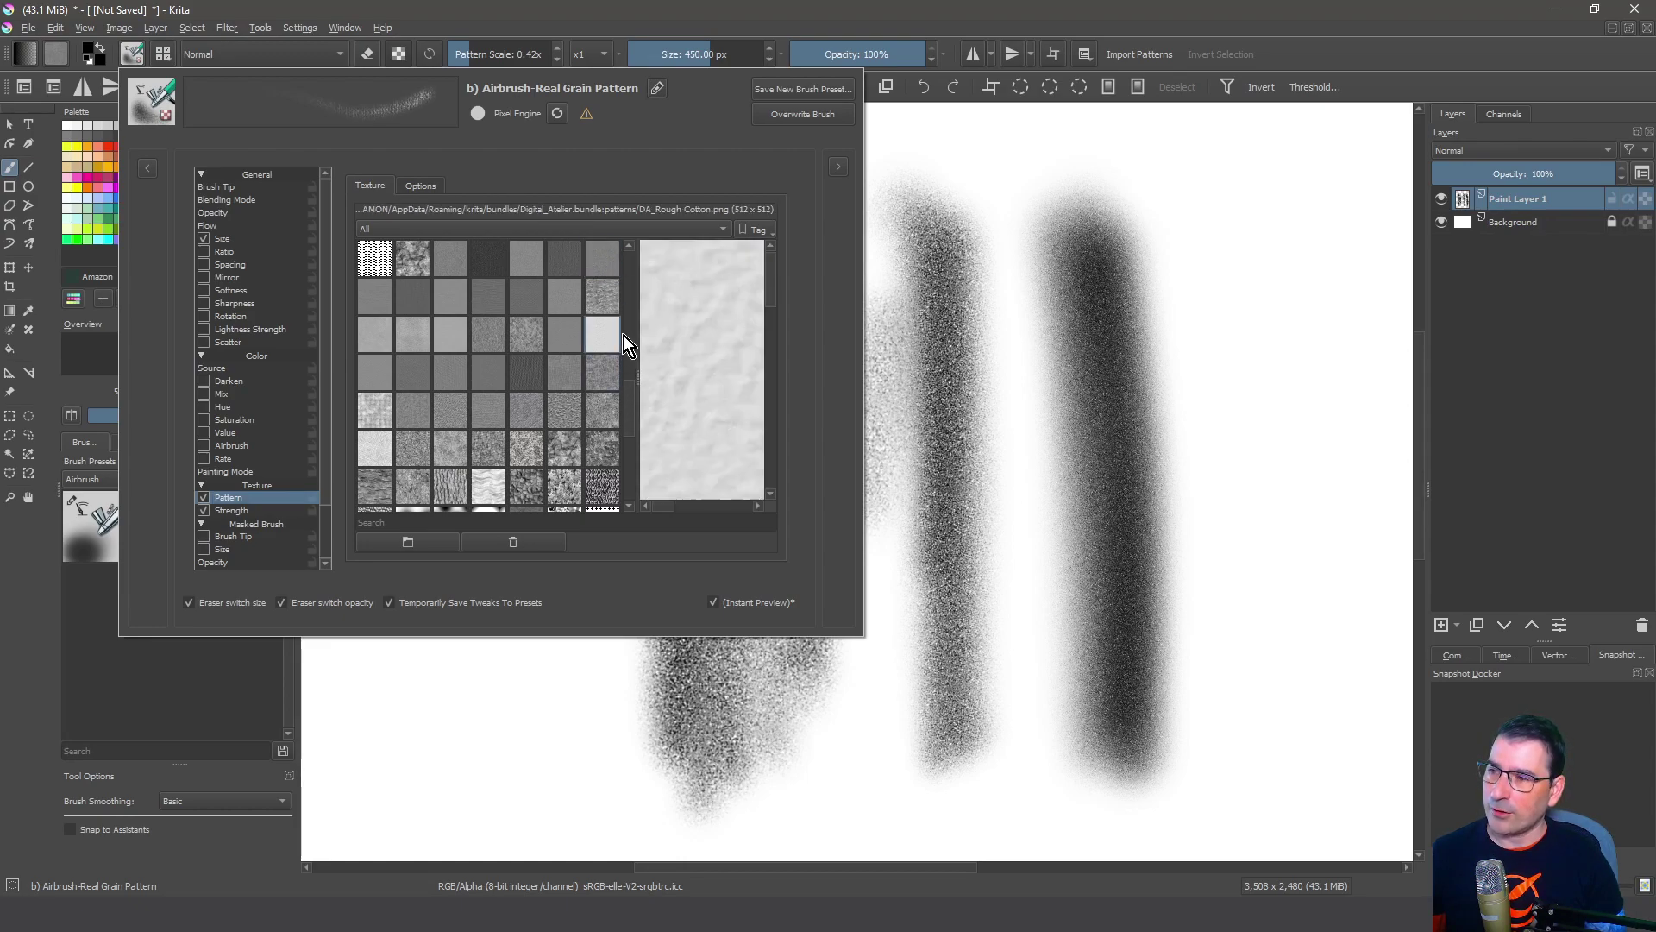
{"action": "left_click_drag", "start_coordinate": [632, 415], "coordinate": [631, 267]}
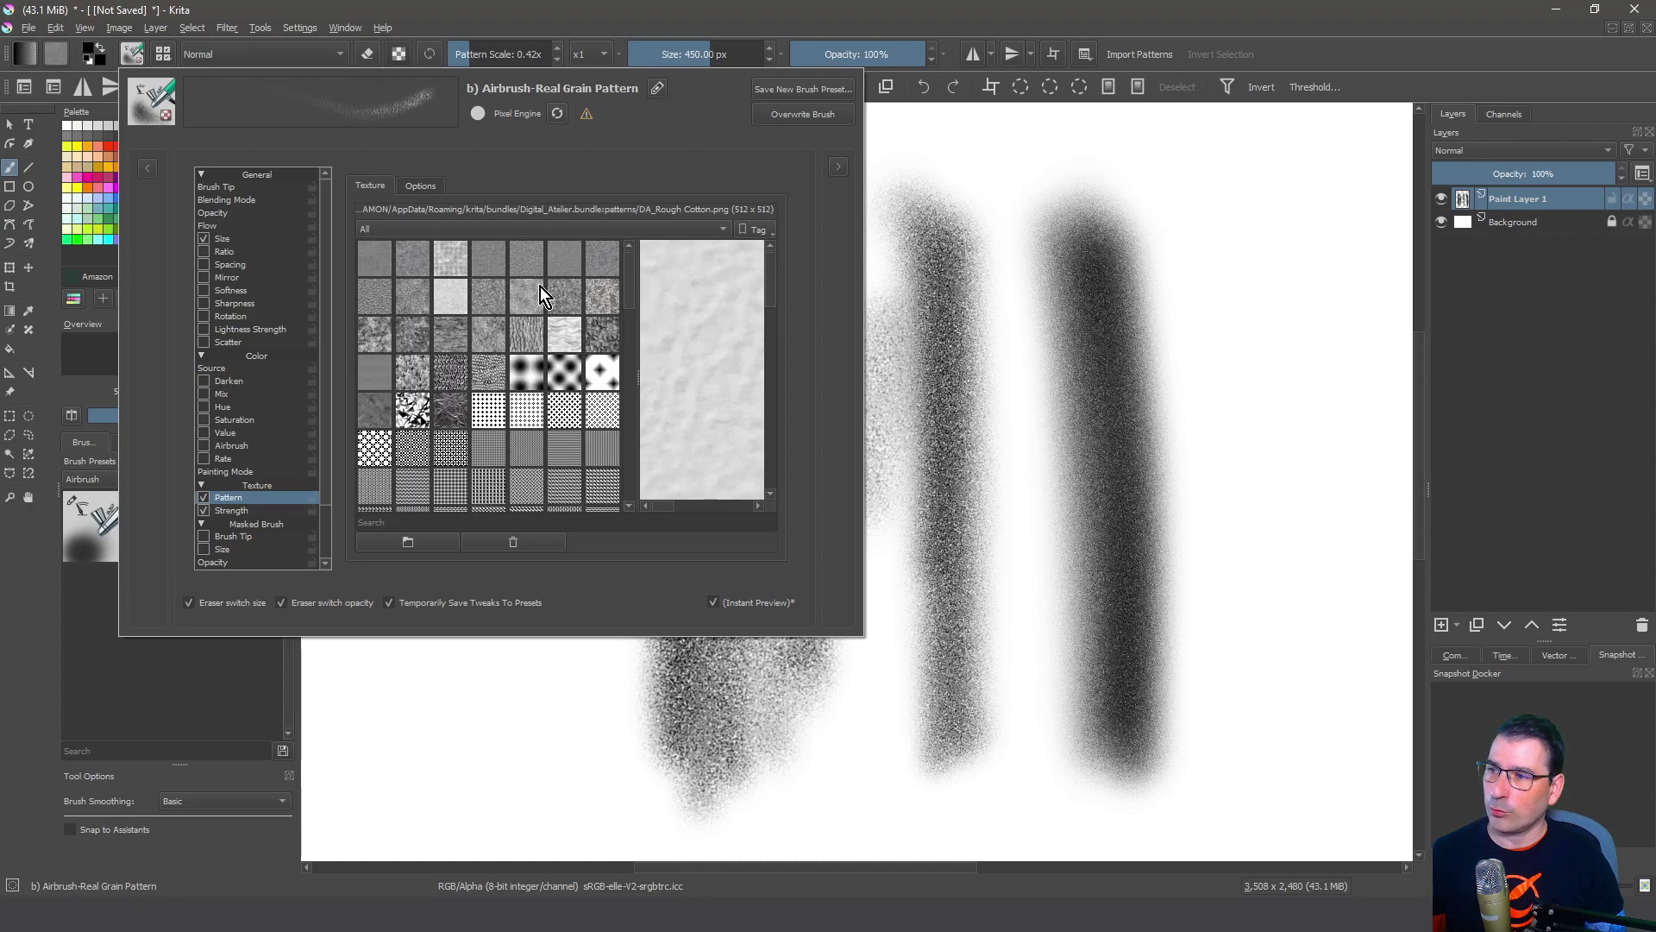
{"action": "left_click", "coordinate": [525, 266]}
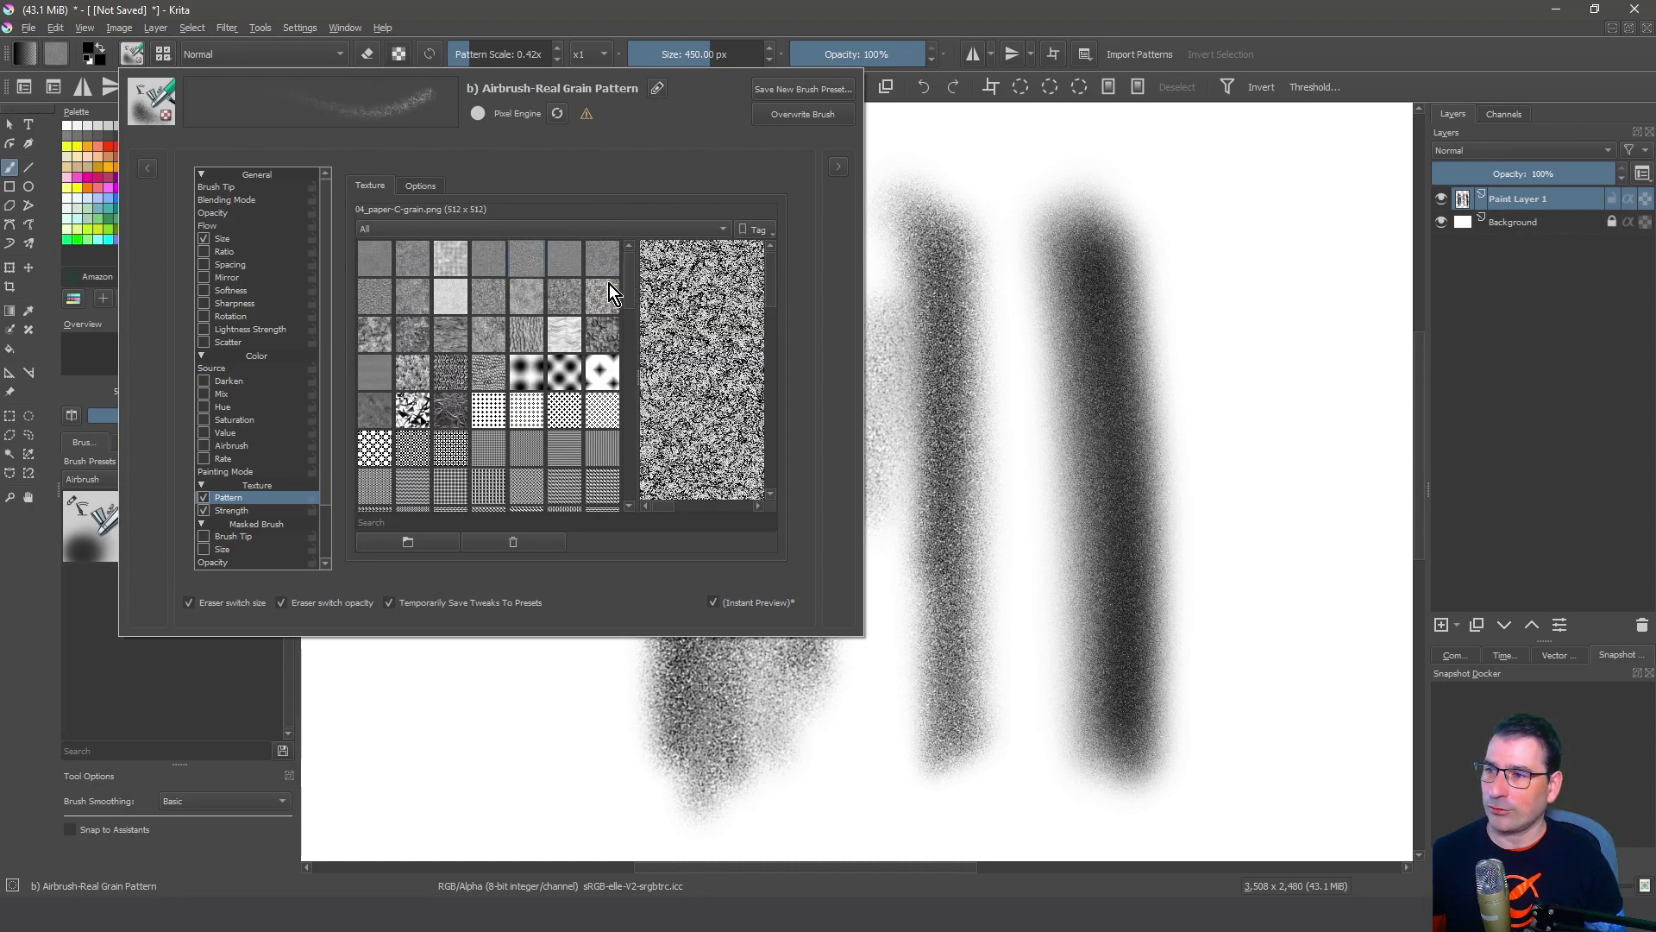
{"action": "mouse_move", "coordinate": [1251, 198]}
{"action": "left_mouse_down"}
{"action": "mouse_move", "coordinate": [1276, 747]}
{"action": "mouse_move", "coordinate": [1283, 547]}
{"action": "mouse_move", "coordinate": [1321, 509]}
{"action": "mouse_move", "coordinate": [1353, 414]}
{"action": "mouse_move", "coordinate": [1239, 666]}
{"action": "mouse_move", "coordinate": [1208, 246]}
{"action": "left_mouse_up"}
Paint a long vertical grainy airbrush stroke to the left of the existing strokes
{"action": "mouse_move", "coordinate": [608, 251]}
{"action": "left_mouse_down"}
{"action": "mouse_move", "coordinate": [613, 618]}
{"action": "mouse_move", "coordinate": [601, 681]}
{"action": "mouse_move", "coordinate": [547, 758]}
{"action": "left_mouse_up"}
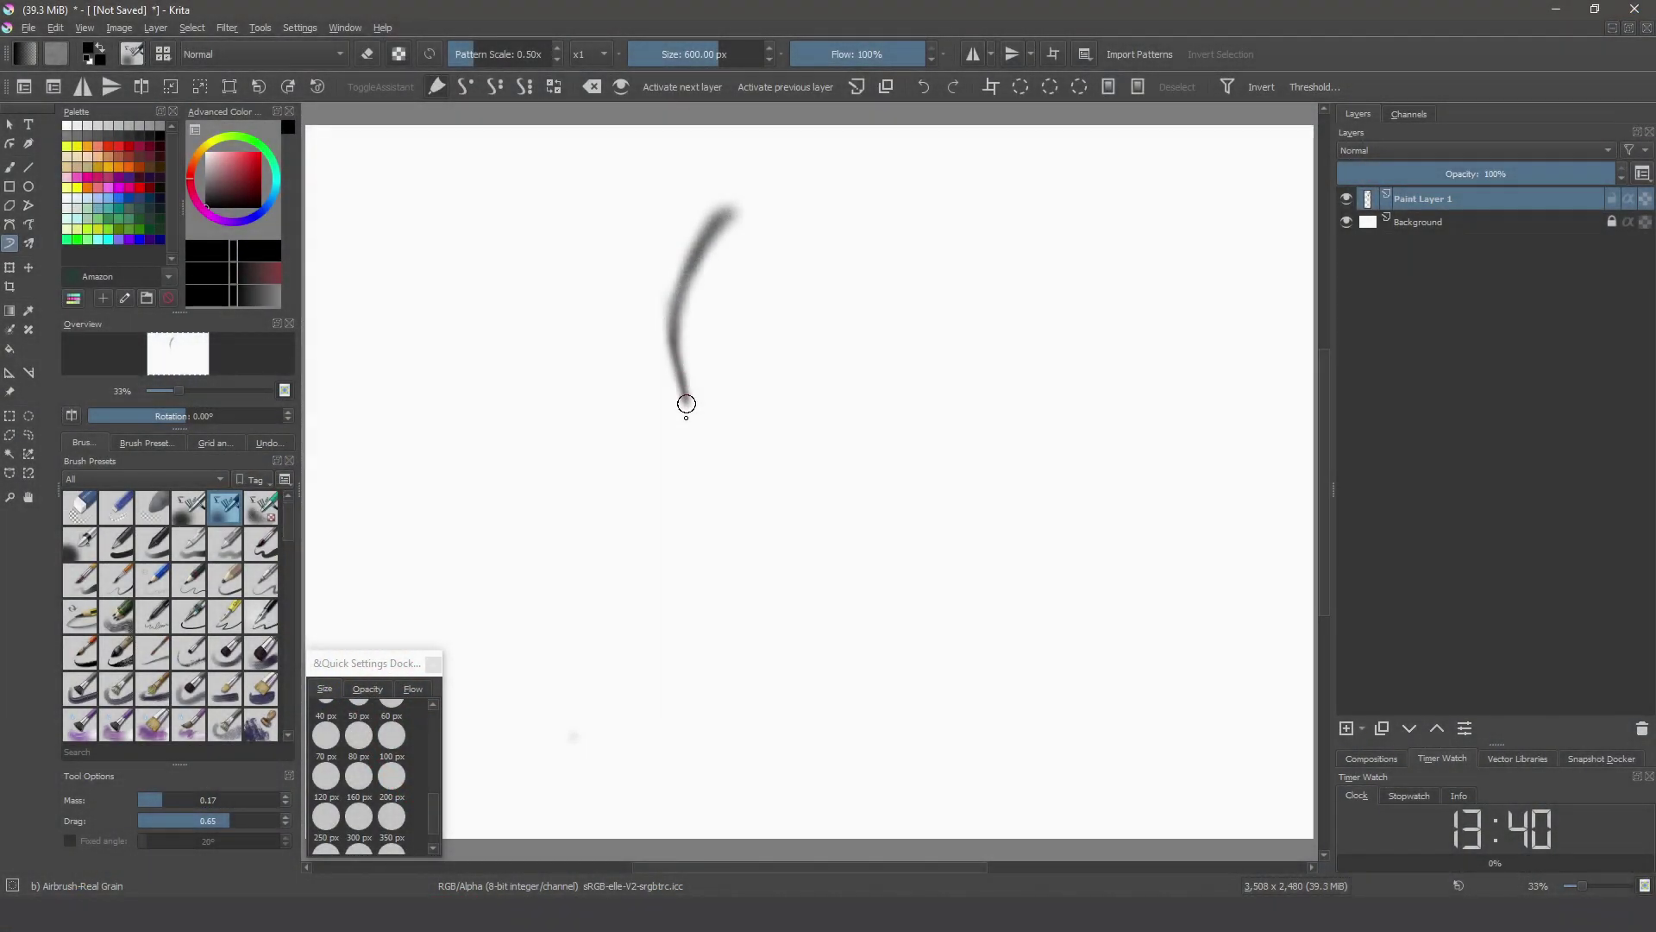
Draw the profile's forehead-to-nose line, jawline, eyebrow, closed eyelid and lips
{"action": "mouse_move", "coordinate": [685, 400]}
{"action": "left_mouse_down"}
{"action": "mouse_move", "coordinate": [637, 490]}
{"action": "mouse_move", "coordinate": [703, 523]}
{"action": "mouse_move", "coordinate": [686, 556]}
{"action": "mouse_move", "coordinate": [722, 638]}
{"action": "left_mouse_up"}
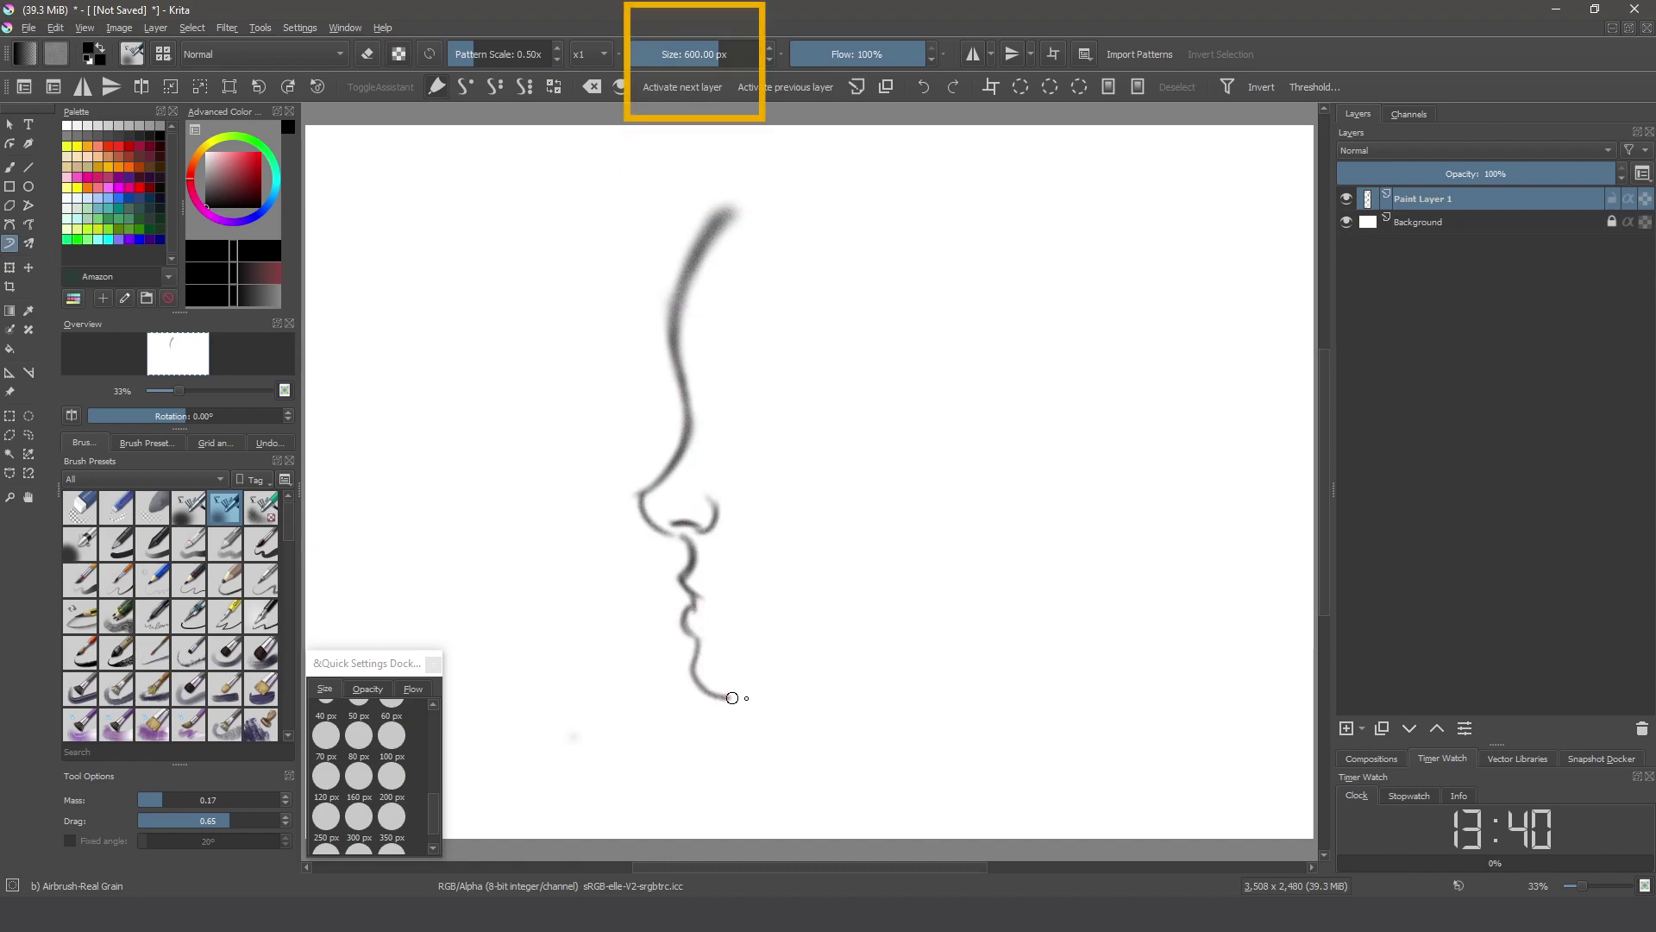
{"action": "left_click_drag", "start_coordinate": [732, 697], "coordinate": [868, 658]}
{"action": "left_click_drag", "start_coordinate": [705, 395], "coordinate": [829, 423]}
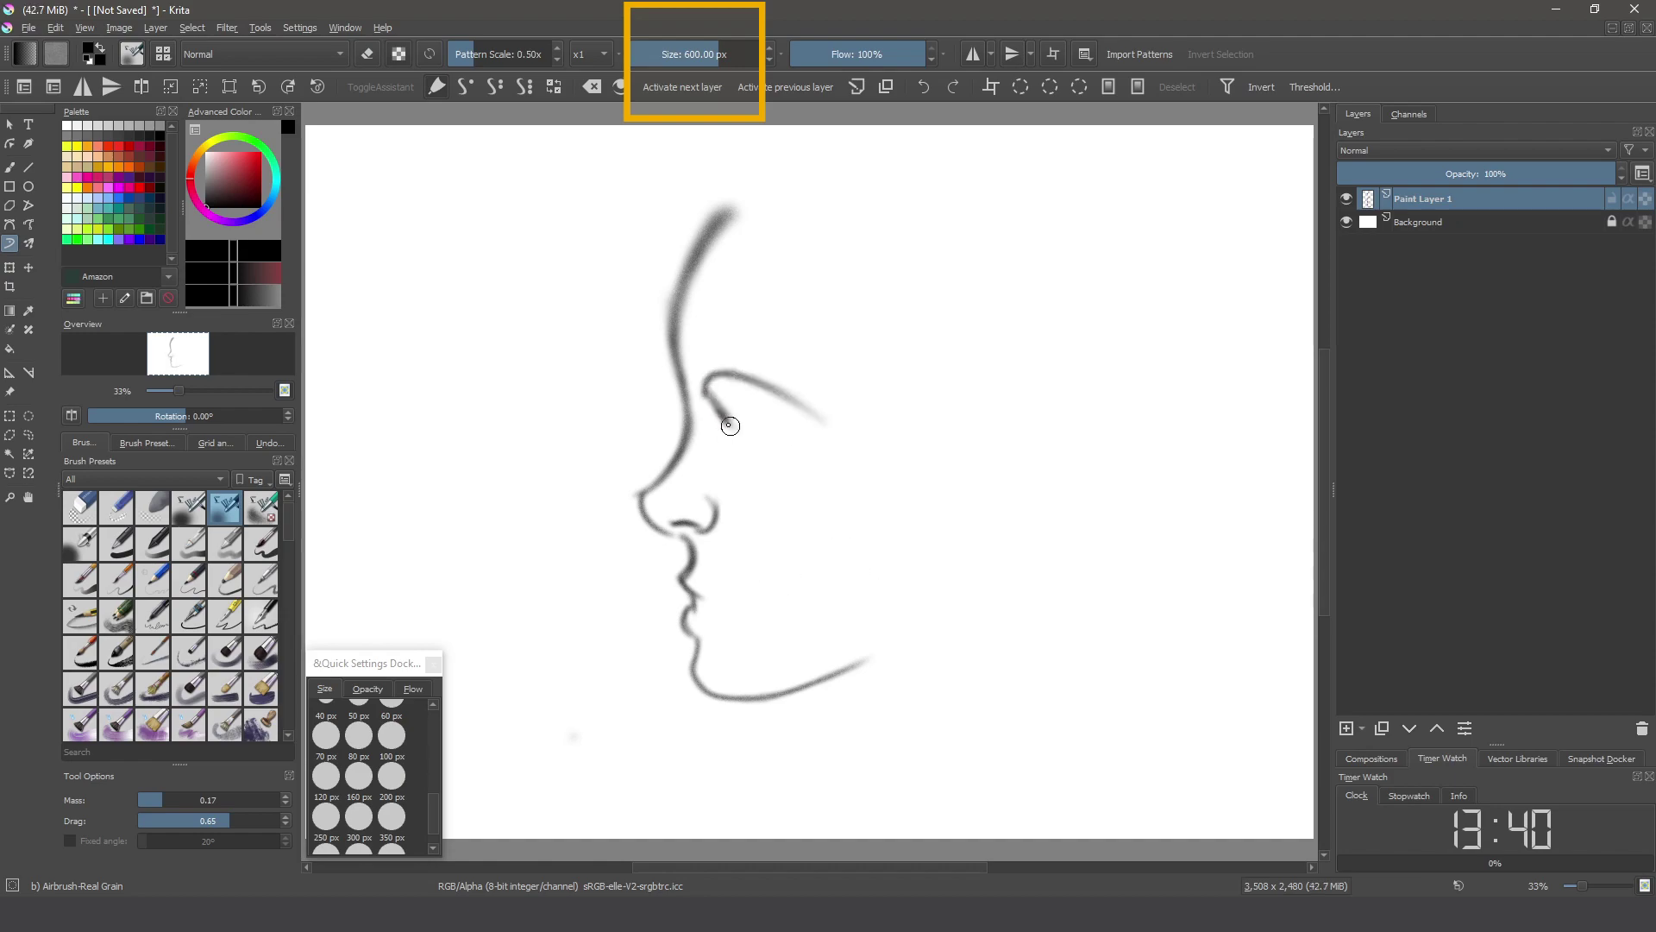
{"action": "mouse_move", "coordinate": [729, 441]}
{"action": "left_mouse_down"}
{"action": "mouse_move", "coordinate": [815, 444]}
{"action": "mouse_move", "coordinate": [734, 454]}
{"action": "left_mouse_up"}
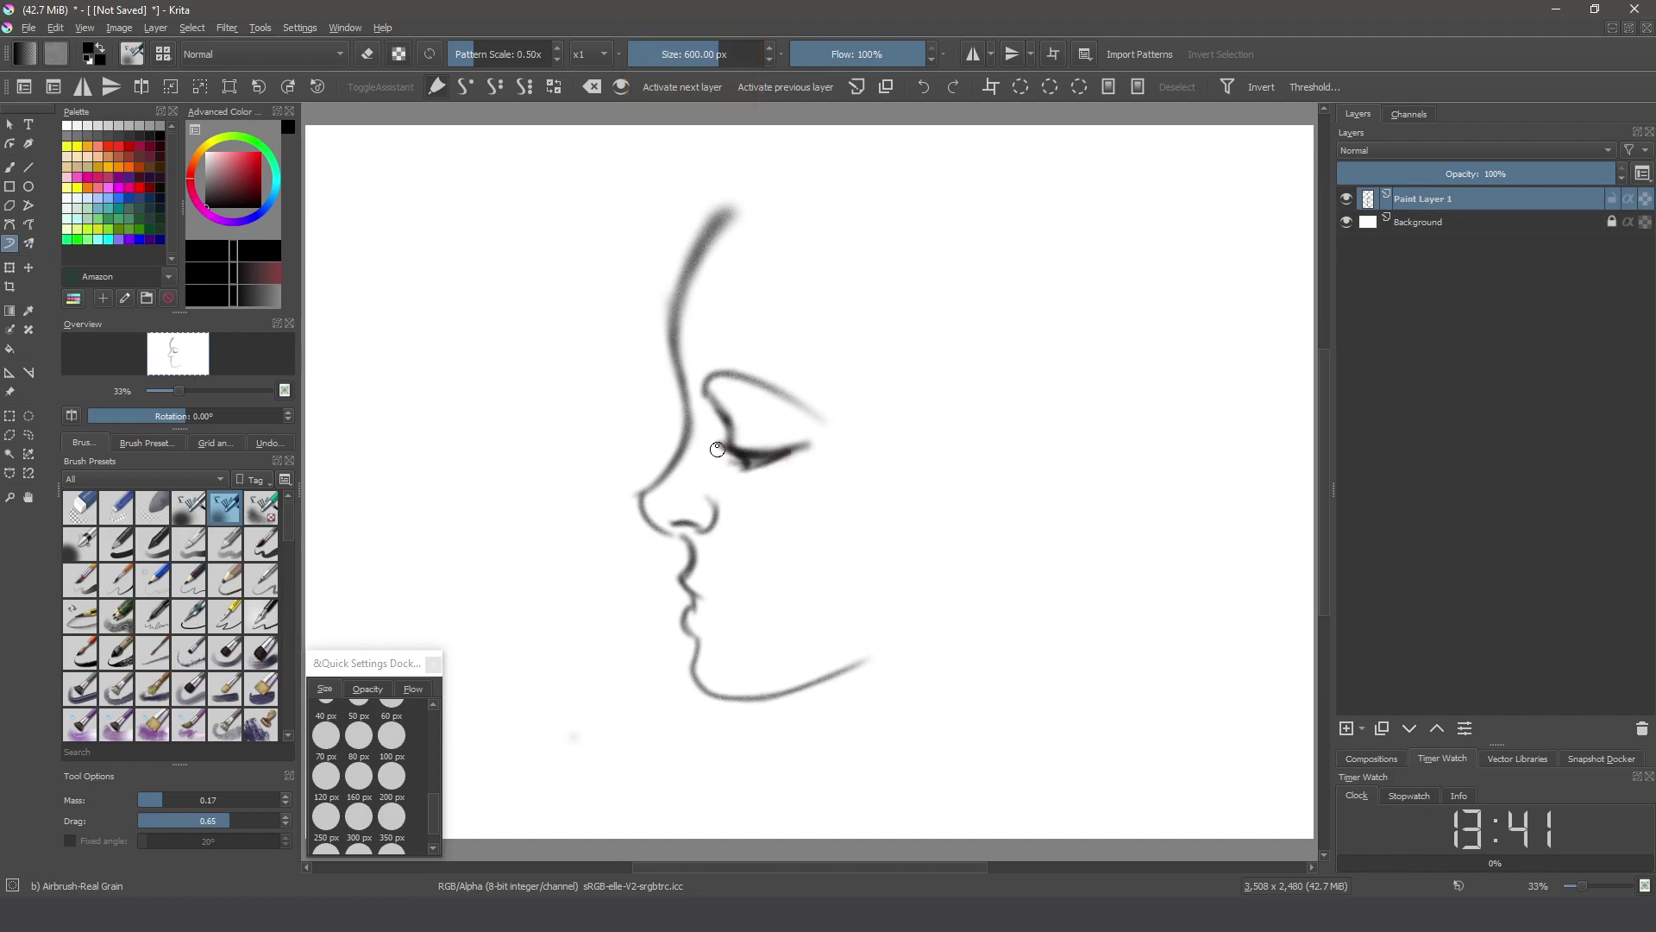
{"action": "left_click_drag", "start_coordinate": [695, 589], "coordinate": [734, 607]}
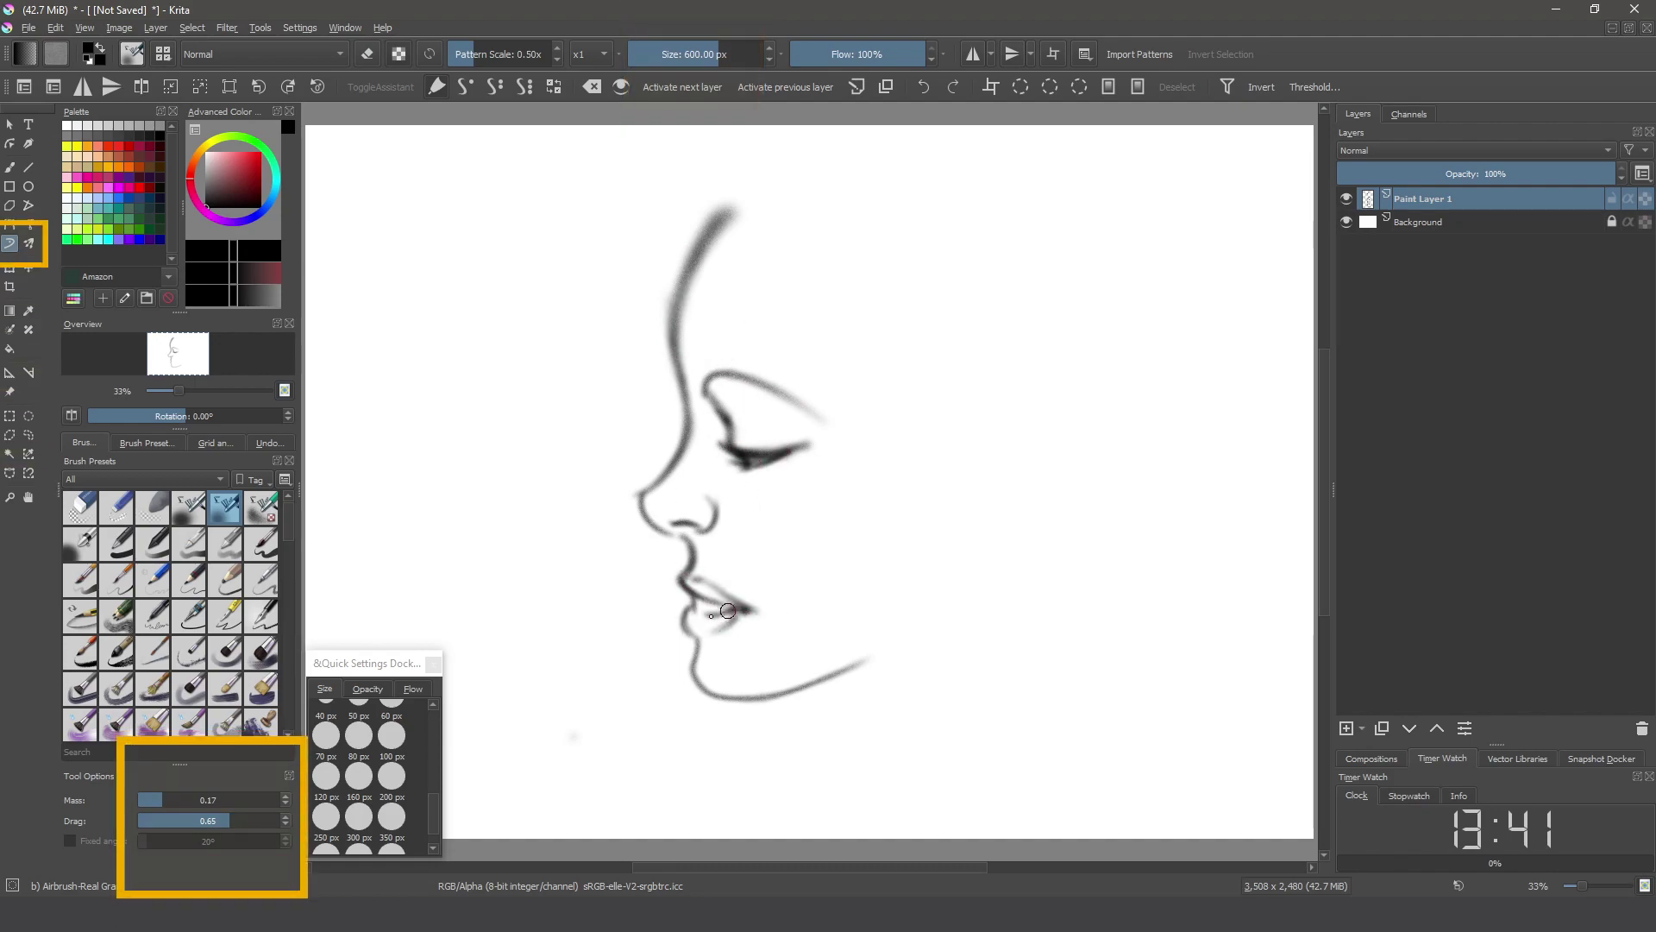
{"action": "left_click_drag", "start_coordinate": [751, 609], "coordinate": [677, 614]}
Sweep long hair strands down the back and over the forehead, darkening the hair
{"action": "mouse_move", "coordinate": [738, 200]}
{"action": "left_mouse_down"}
{"action": "mouse_move", "coordinate": [820, 414]}
{"action": "mouse_move", "coordinate": [980, 560]}
{"action": "mouse_move", "coordinate": [935, 603]}
{"action": "left_mouse_up"}
{"action": "left_click_drag", "start_coordinate": [781, 403], "coordinate": [962, 677]}
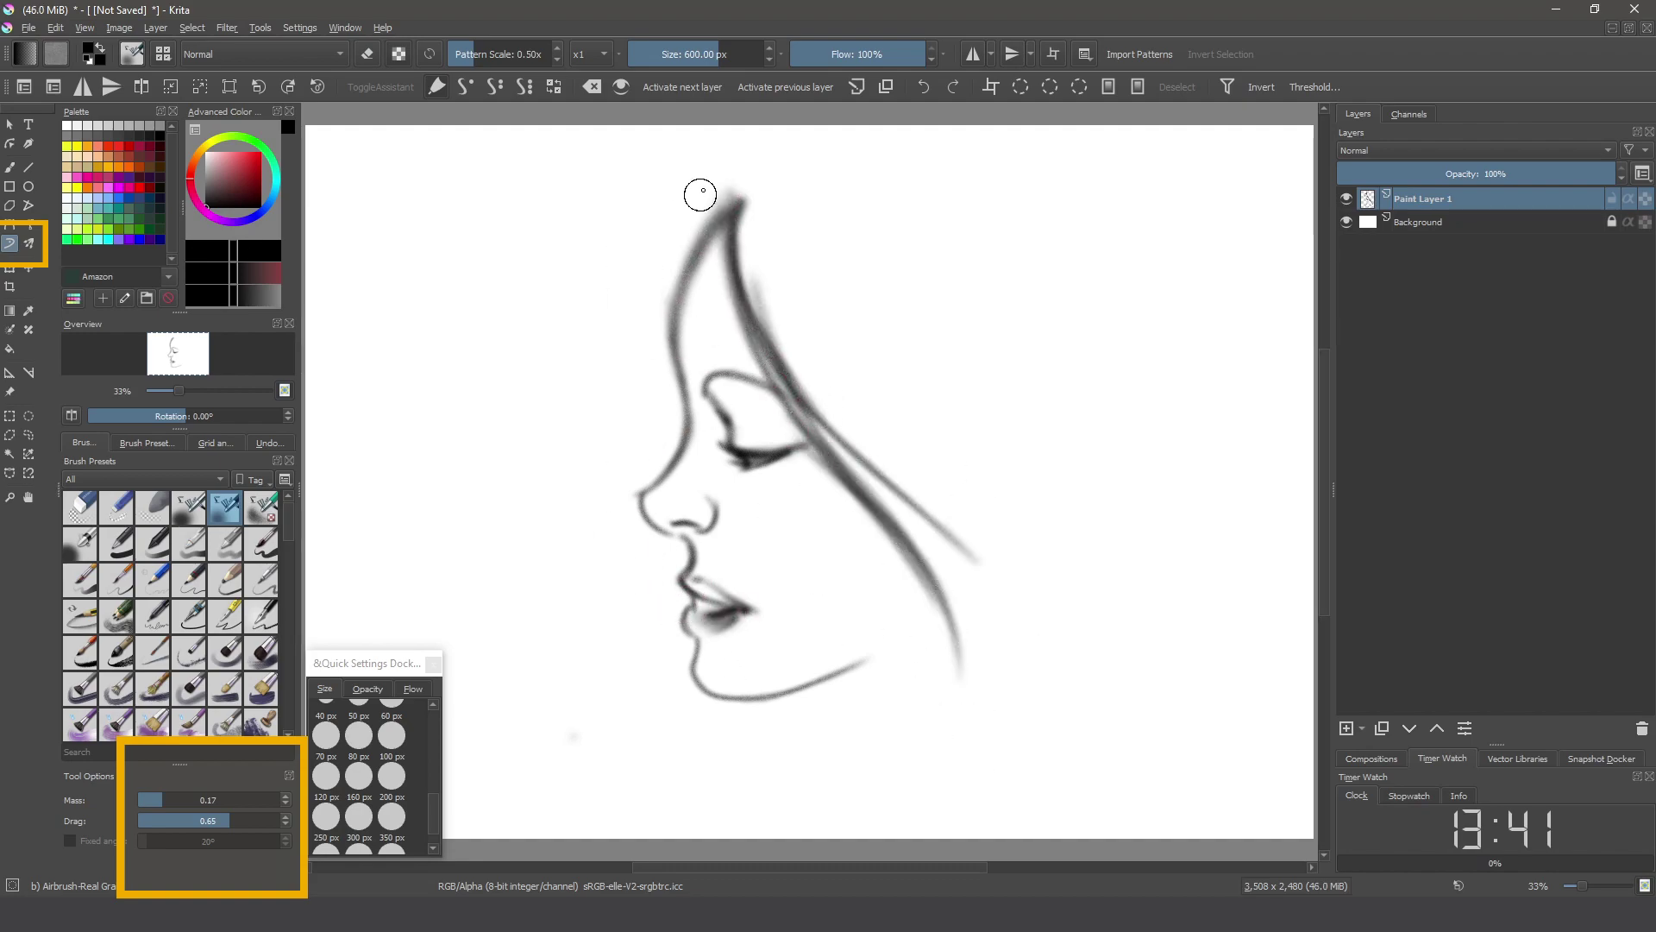
{"action": "left_click_drag", "start_coordinate": [705, 172], "coordinate": [535, 474]}
{"action": "mouse_move", "coordinate": [686, 220]}
{"action": "left_mouse_down"}
{"action": "mouse_move", "coordinate": [547, 325]}
{"action": "mouse_move", "coordinate": [539, 474]}
{"action": "left_mouse_up"}
{"action": "left_click_drag", "start_coordinate": [682, 224], "coordinate": [679, 444]}
{"action": "left_click_drag", "start_coordinate": [729, 129], "coordinate": [665, 222]}
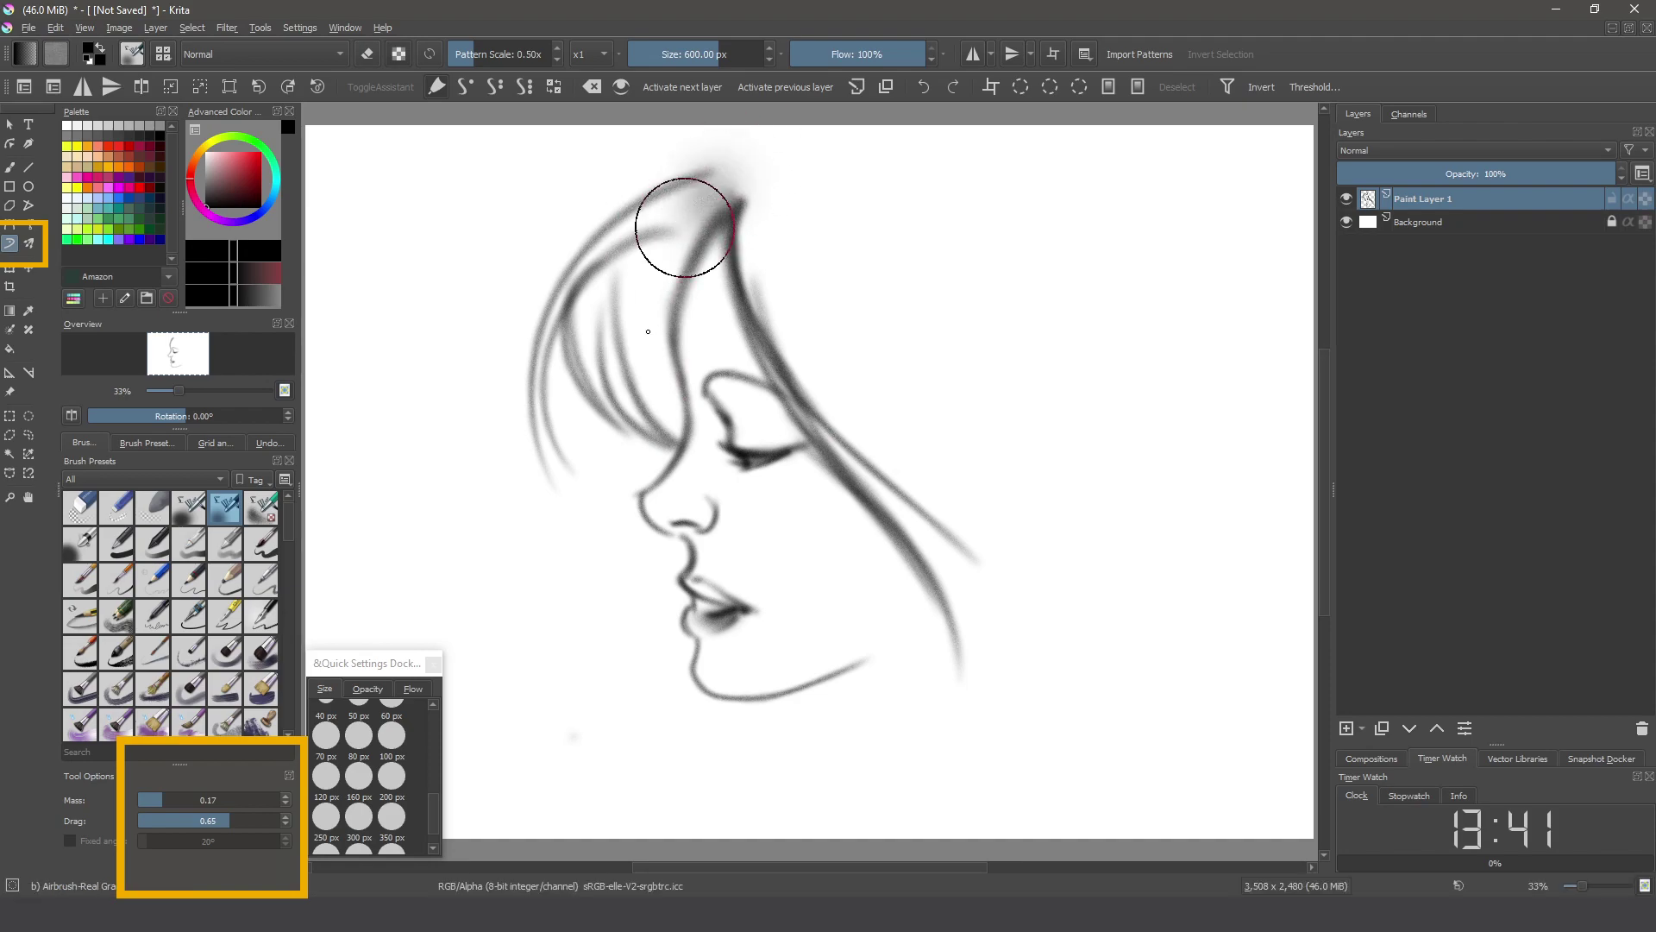
{"action": "mouse_move", "coordinate": [734, 173]}
{"action": "left_mouse_down"}
{"action": "mouse_move", "coordinate": [643, 431]}
{"action": "mouse_move", "coordinate": [691, 370]}
{"action": "left_mouse_up"}
{"action": "mouse_move", "coordinate": [738, 220]}
{"action": "left_mouse_down"}
{"action": "mouse_move", "coordinate": [861, 451]}
{"action": "mouse_move", "coordinate": [777, 437]}
{"action": "mouse_move", "coordinate": [750, 448]}
{"action": "mouse_move", "coordinate": [784, 463]}
{"action": "mouse_move", "coordinate": [732, 478]}
{"action": "mouse_move", "coordinate": [652, 483]}
{"action": "mouse_move", "coordinate": [660, 471]}
{"action": "mouse_move", "coordinate": [669, 505]}
{"action": "mouse_move", "coordinate": [704, 492]}
{"action": "mouse_move", "coordinate": [660, 516]}
{"action": "mouse_move", "coordinate": [703, 481]}
{"action": "left_mouse_up"}
{"action": "key", "text": "e"}
{"action": "key", "text": "e"}
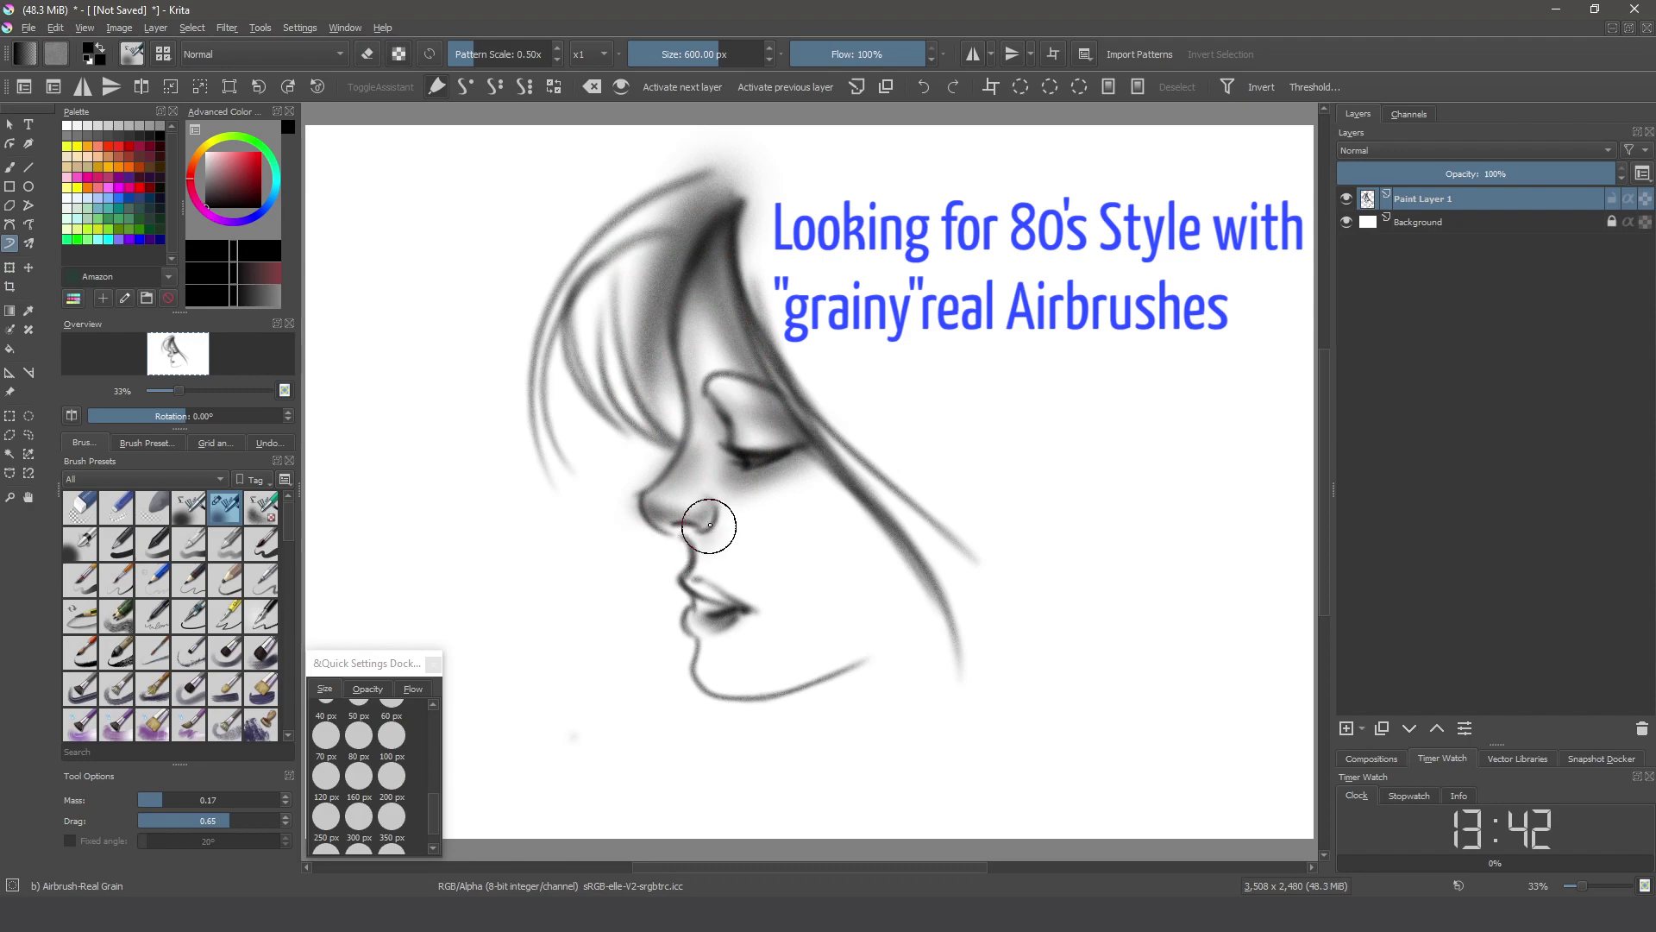
Shade the lips, cheek and neck, add hair strands, and darken the outer eyelash
{"action": "mouse_move", "coordinate": [706, 595]}
{"action": "left_mouse_down"}
{"action": "mouse_move", "coordinate": [843, 491]}
{"action": "mouse_move", "coordinate": [806, 481]}
{"action": "mouse_move", "coordinate": [1071, 556]}
{"action": "mouse_move", "coordinate": [754, 167]}
{"action": "mouse_move", "coordinate": [1046, 469]}
{"action": "mouse_move", "coordinate": [1124, 480]}
{"action": "mouse_move", "coordinate": [1089, 297]}
{"action": "mouse_move", "coordinate": [636, 210]}
{"action": "mouse_move", "coordinate": [799, 702]}
{"action": "mouse_move", "coordinate": [880, 810]}
{"action": "mouse_move", "coordinate": [873, 759]}
{"action": "left_mouse_up"}
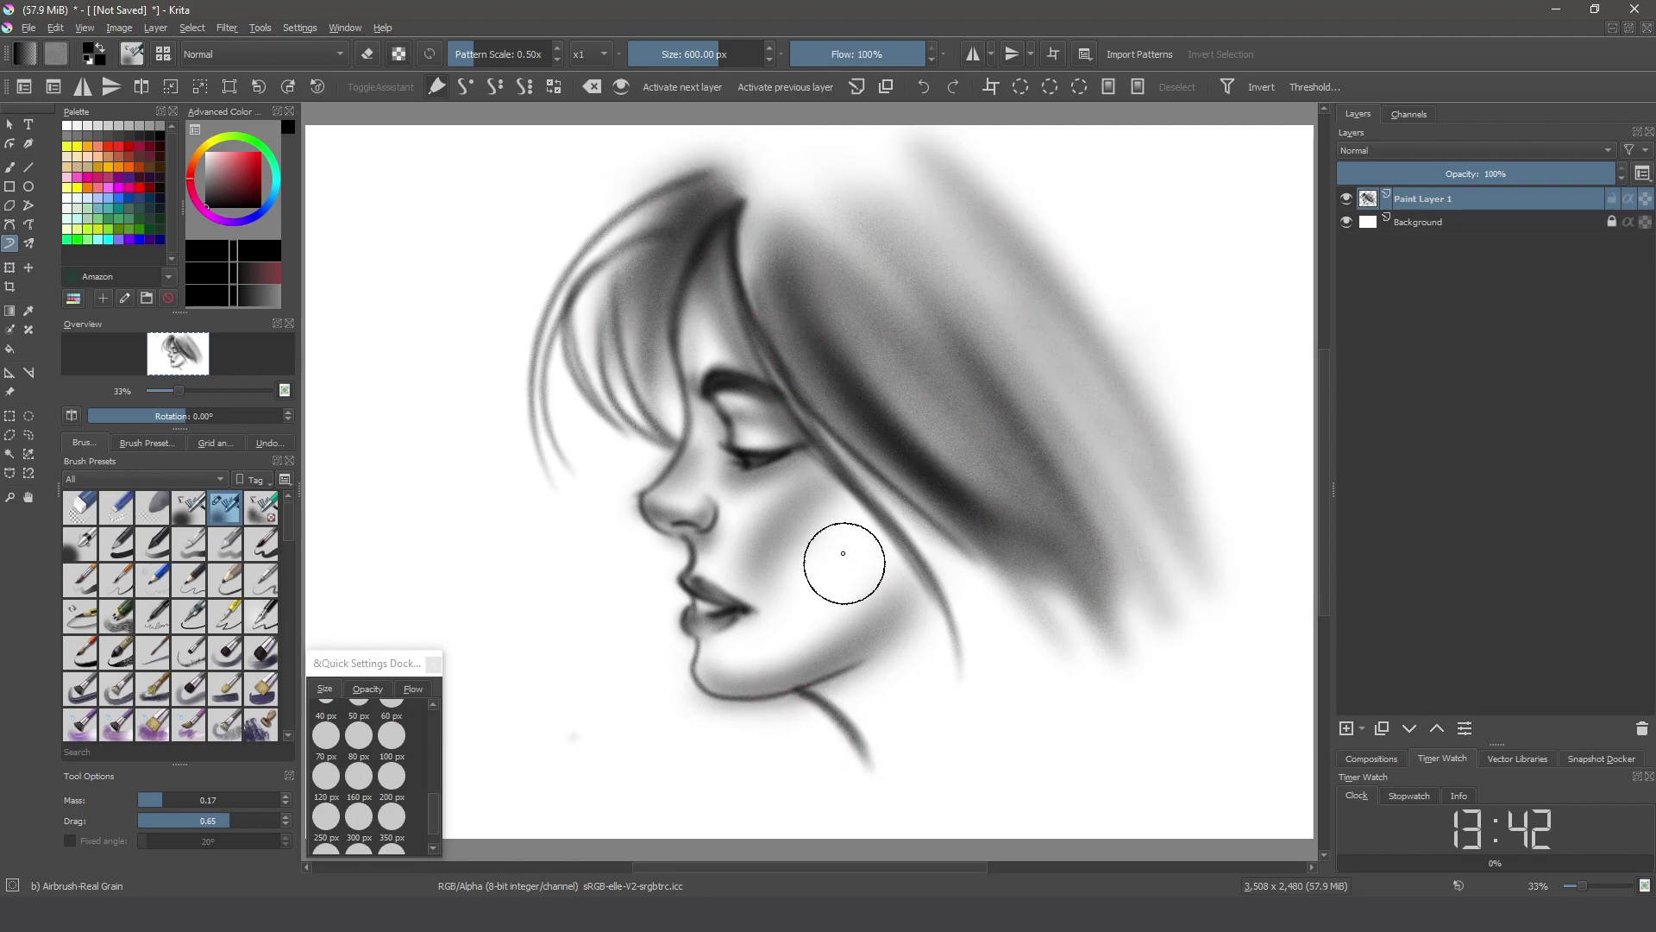
{"action": "mouse_move", "coordinate": [769, 688]}
{"action": "left_mouse_down"}
{"action": "mouse_move", "coordinate": [717, 784]}
{"action": "mouse_move", "coordinate": [750, 754]}
{"action": "mouse_move", "coordinate": [710, 768]}
{"action": "mouse_move", "coordinate": [841, 759]}
{"action": "left_mouse_up"}
{"action": "mouse_move", "coordinate": [854, 561]}
{"action": "left_mouse_down"}
{"action": "mouse_move", "coordinate": [787, 384]}
{"action": "mouse_move", "coordinate": [850, 596]}
{"action": "mouse_move", "coordinate": [750, 345]}
{"action": "mouse_move", "coordinate": [850, 604]}
{"action": "mouse_move", "coordinate": [781, 408]}
{"action": "mouse_move", "coordinate": [915, 560]}
{"action": "mouse_move", "coordinate": [1018, 621]}
{"action": "mouse_move", "coordinate": [950, 643]}
{"action": "left_mouse_up"}
{"action": "mouse_move", "coordinate": [709, 338]}
{"action": "left_mouse_down"}
{"action": "mouse_move", "coordinate": [664, 259]}
{"action": "mouse_move", "coordinate": [621, 229]}
{"action": "mouse_move", "coordinate": [655, 270]}
{"action": "left_mouse_up"}
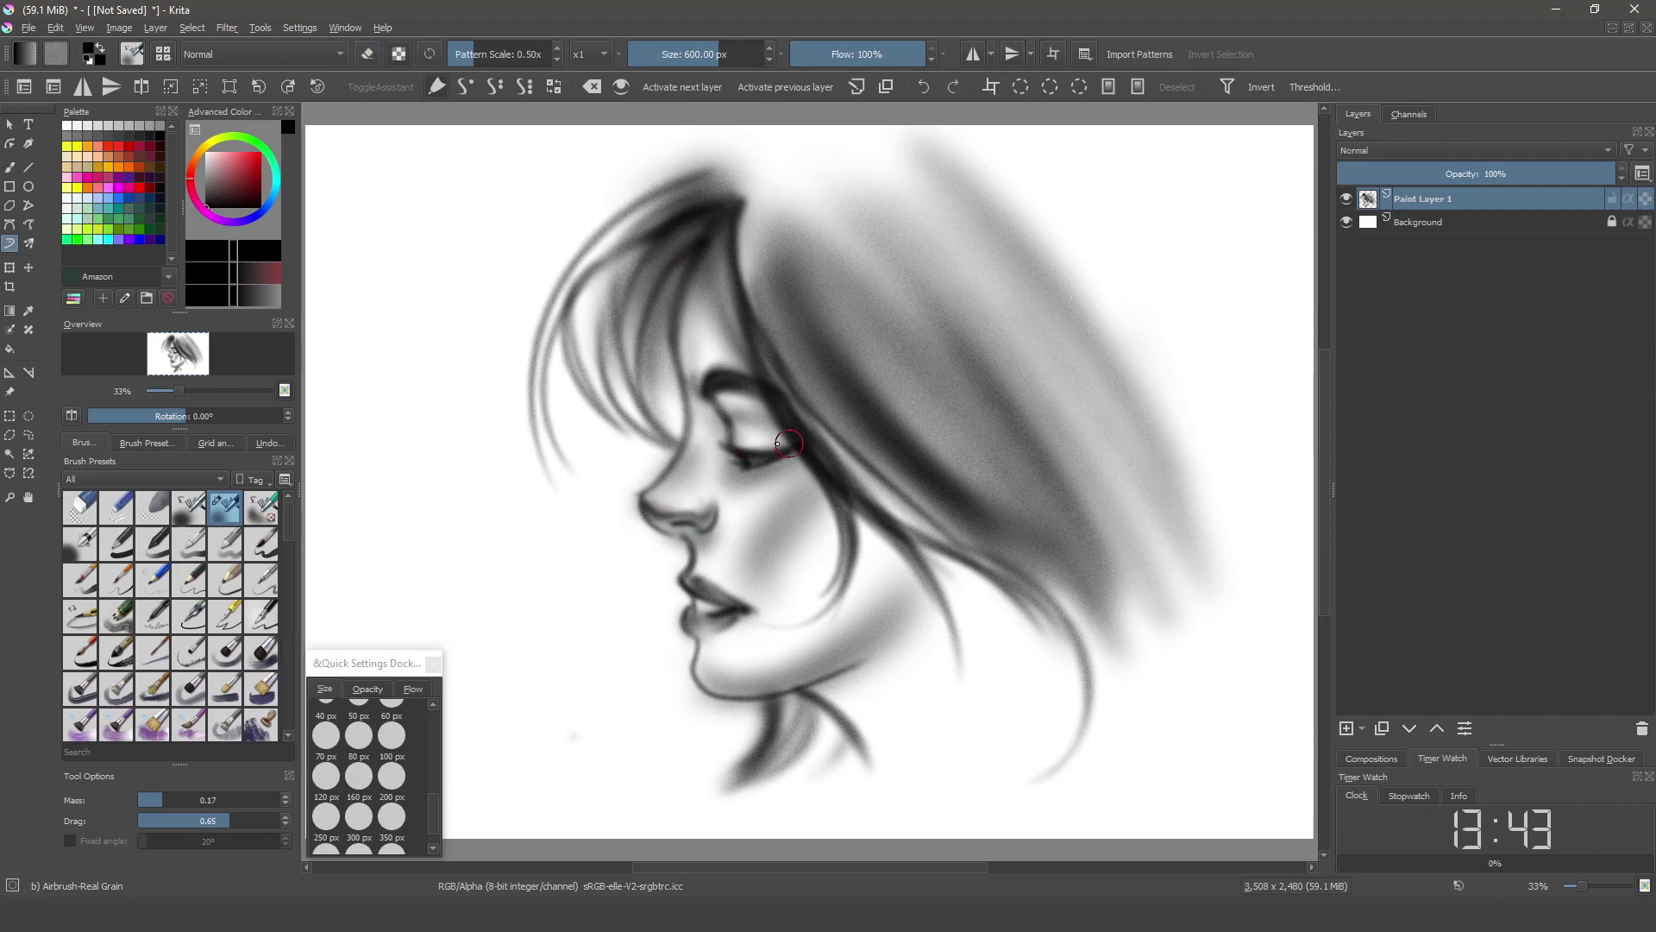
{"action": "left_click_drag", "start_coordinate": [742, 455], "coordinate": [782, 458]}
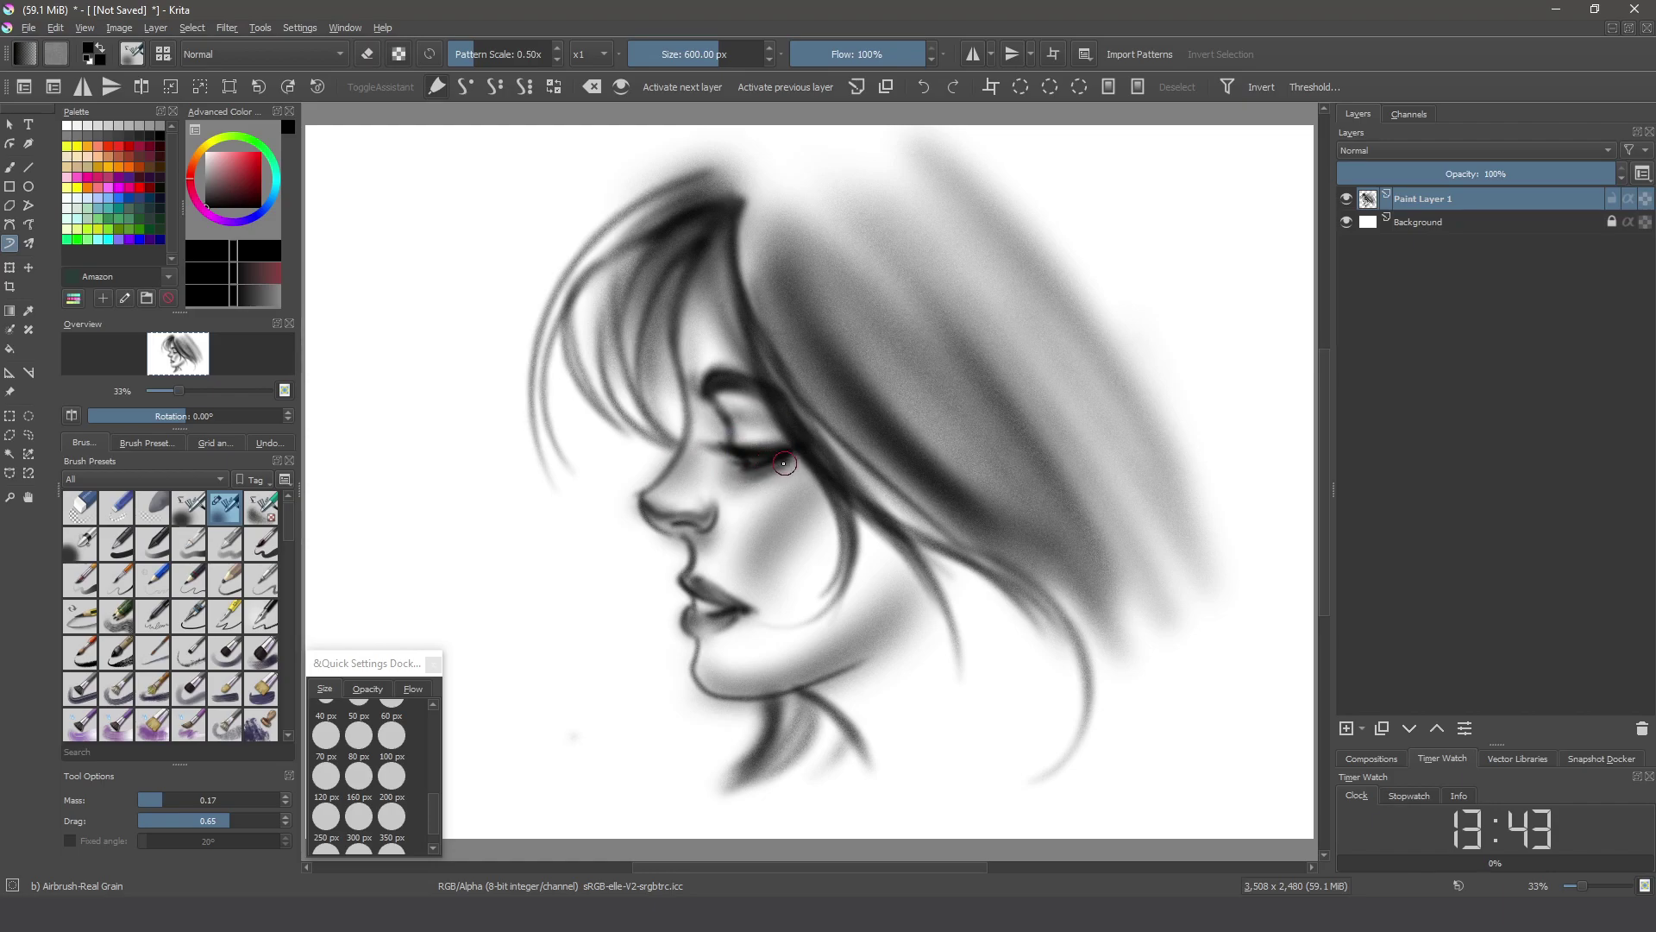